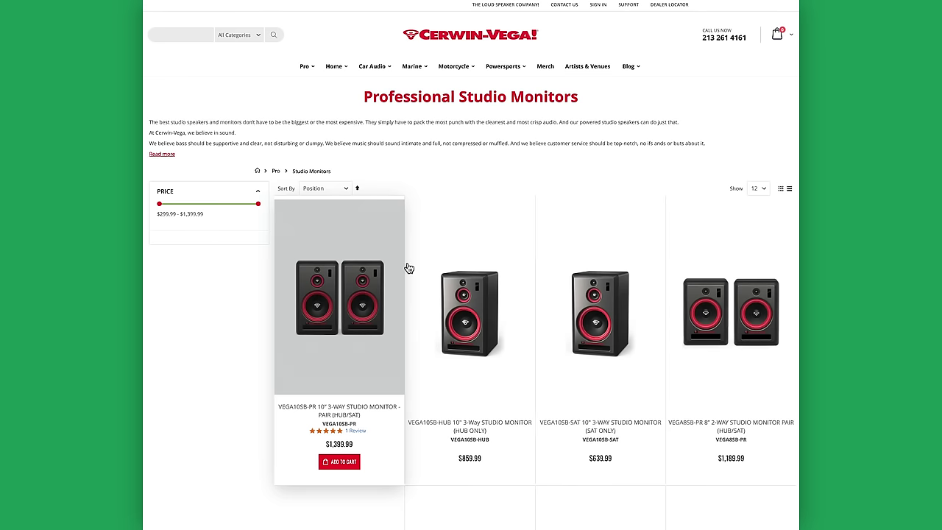
Scroll down through the Cerwin-Vega and SKAA web pages
scroll(696, 265, down, 5)
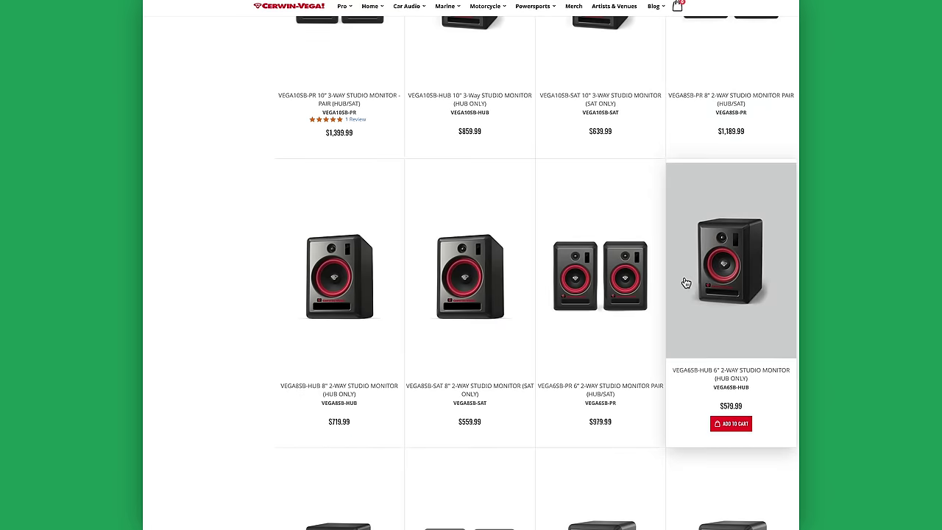
scroll(368, 300, down, 3)
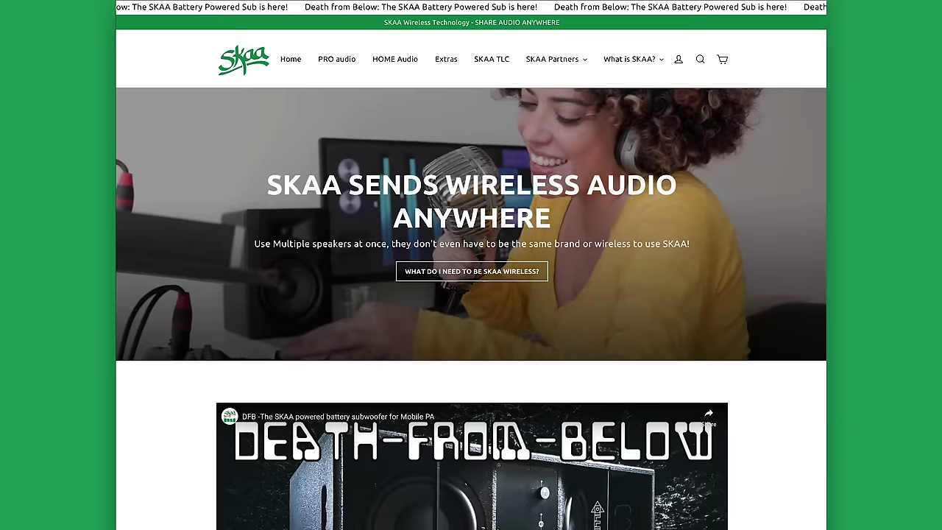
scroll(471, 265, down, 1)
scroll(471, 266, down, 10)
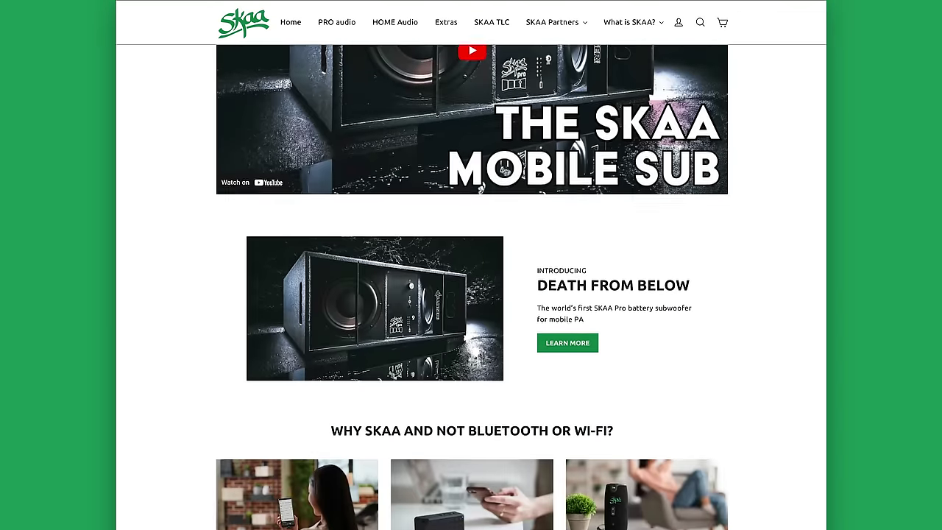
scroll(471, 265, down, 4)
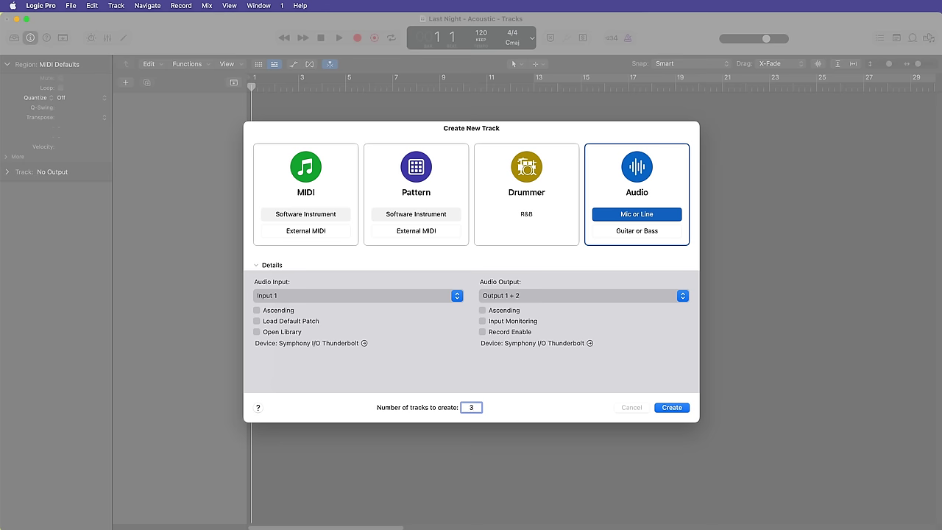
Create three mono audio tracks and look over their channel strips in the Mixer
click(671, 407)
key(x)
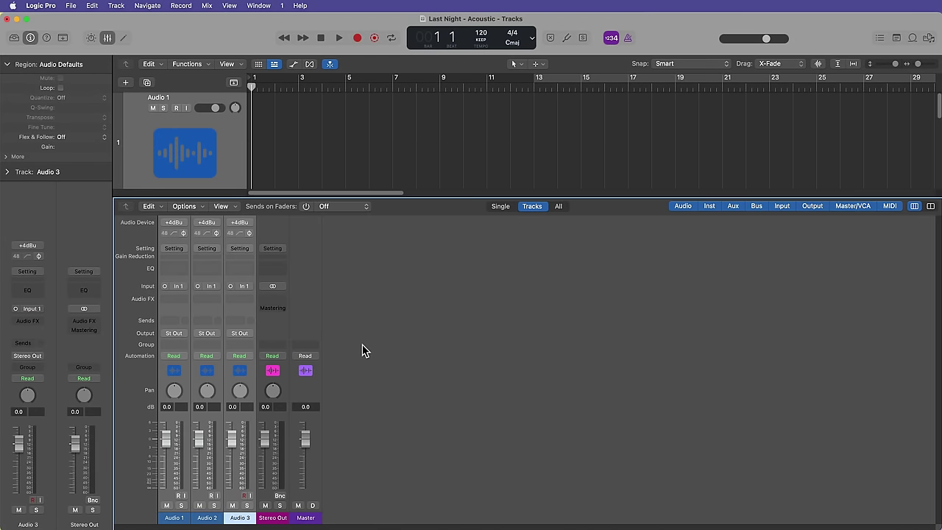
click(185, 520)
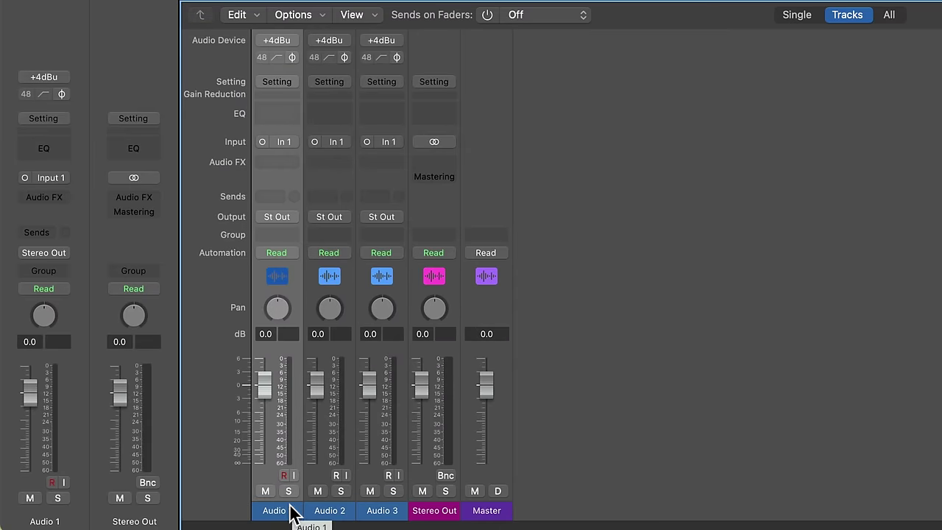
drag(288, 507, 378, 507)
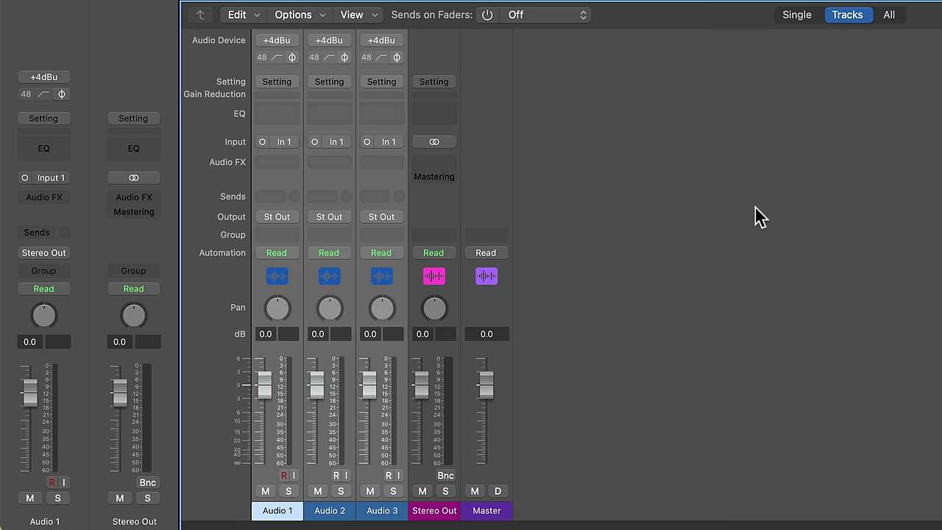
click(452, 429)
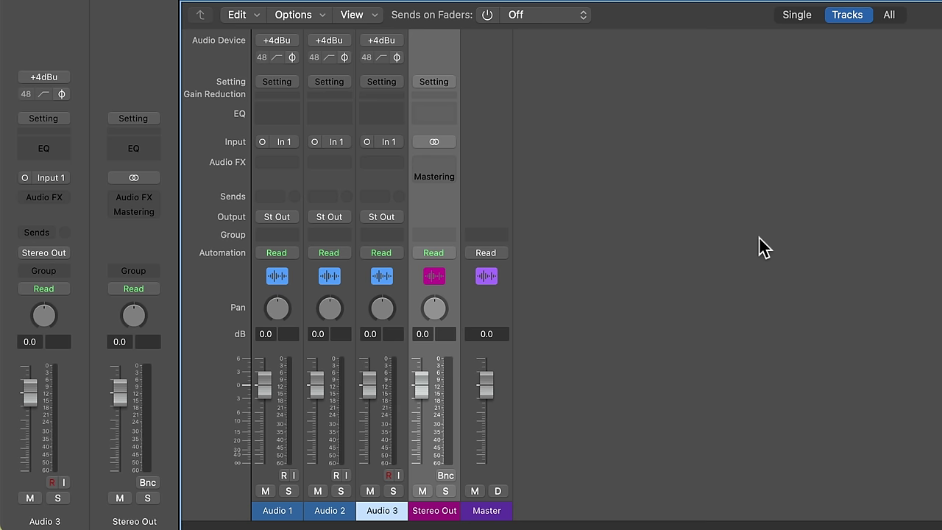
key(Up)
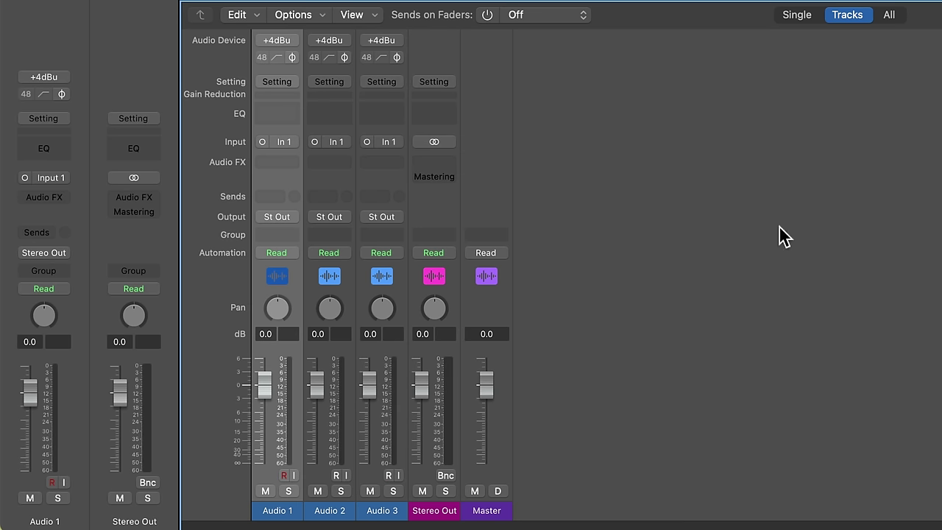
Keep Audio 1 as a mono channel on Input 1 and arm it for recording
click(262, 142)
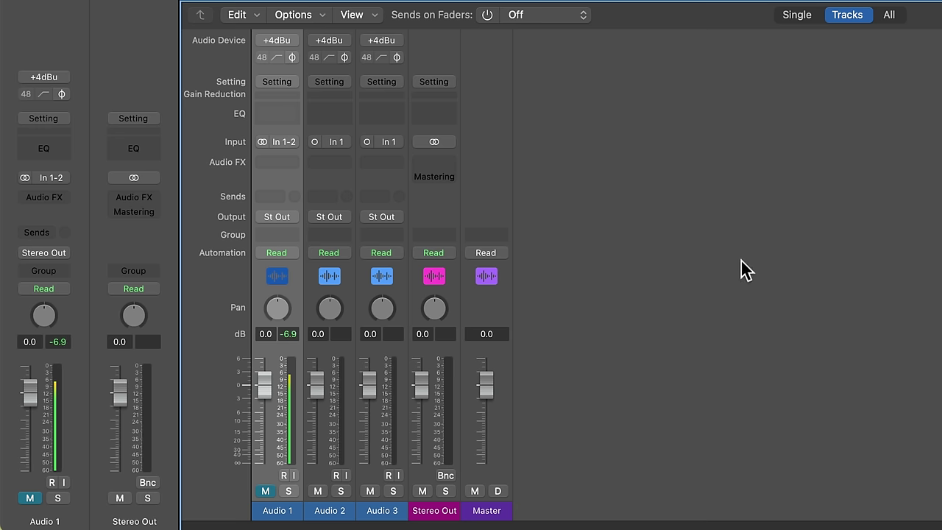
key(option+ctrl+r)
click(263, 143)
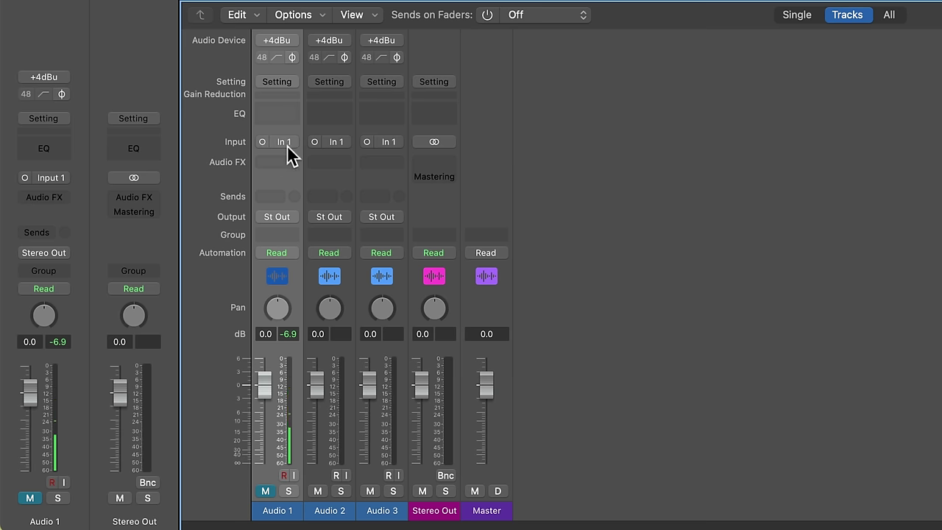
click(262, 141)
click(262, 142)
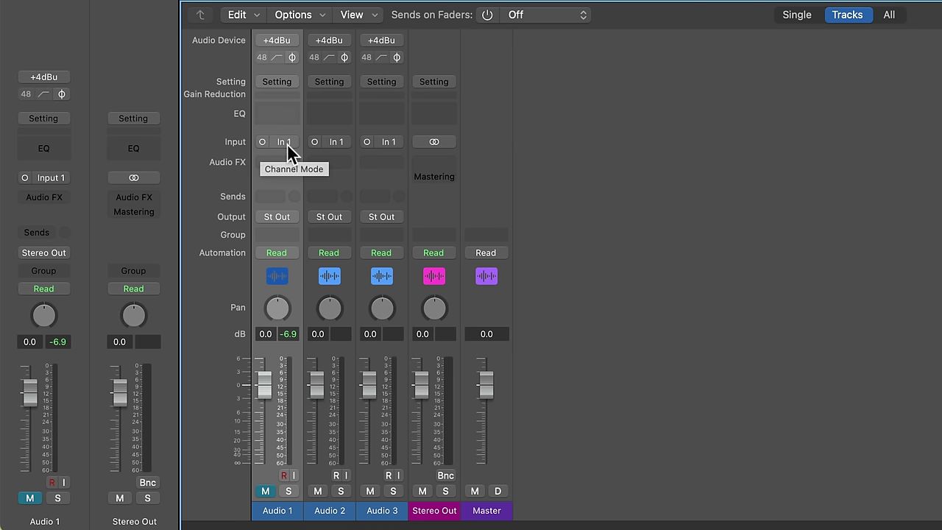
click(286, 143)
mouse_move(308, 193)
click(381, 193)
click(285, 475)
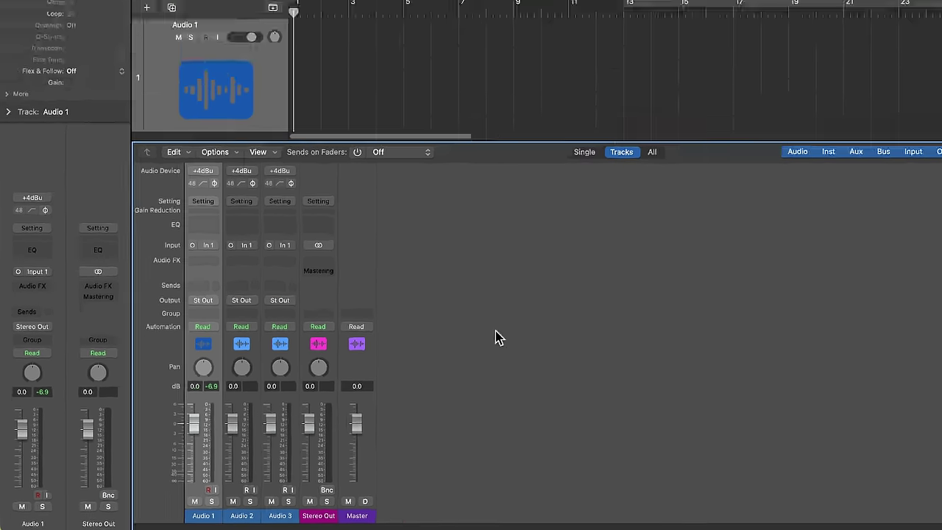
Name the three tracks Guitar L, Guitar R and Vocal
key(x)
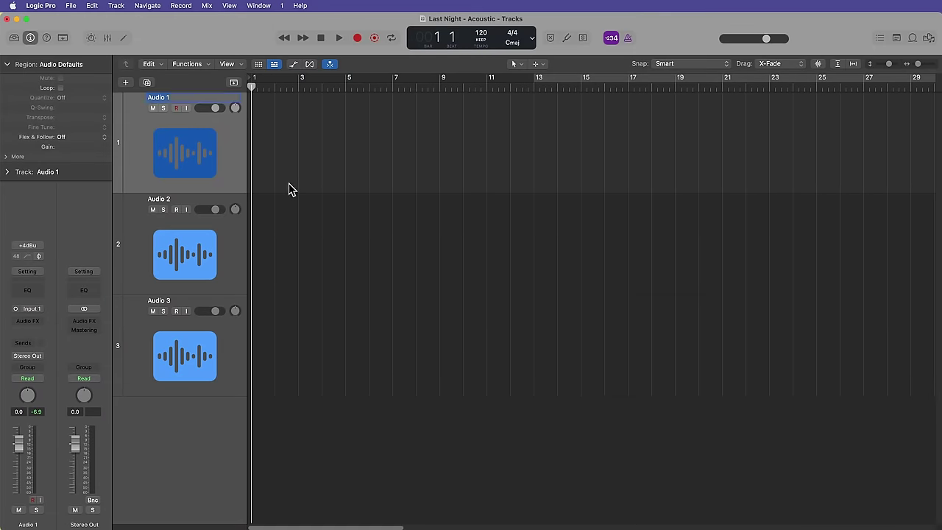
text(Guitar L)
key(Tab)
text(Guitar R)
key(Tab)
text(Vocal)
key(Return)
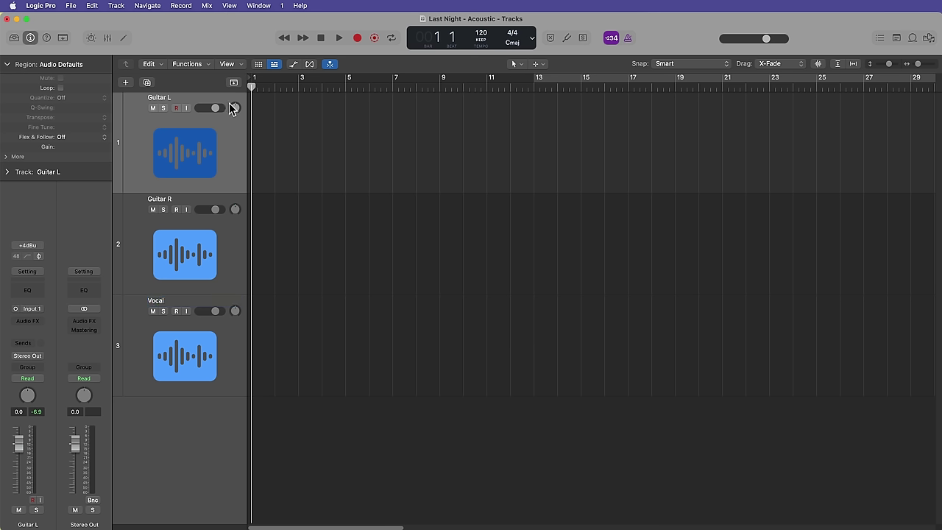
Leave Guitar L's pan centred and pan Guitar R to the right
drag(234, 108, 235, 136)
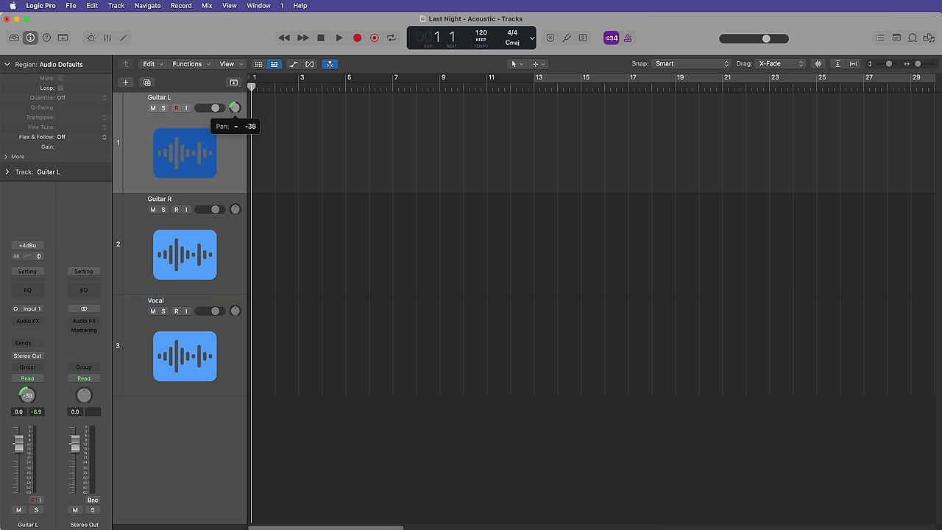
alt+click(235, 108)
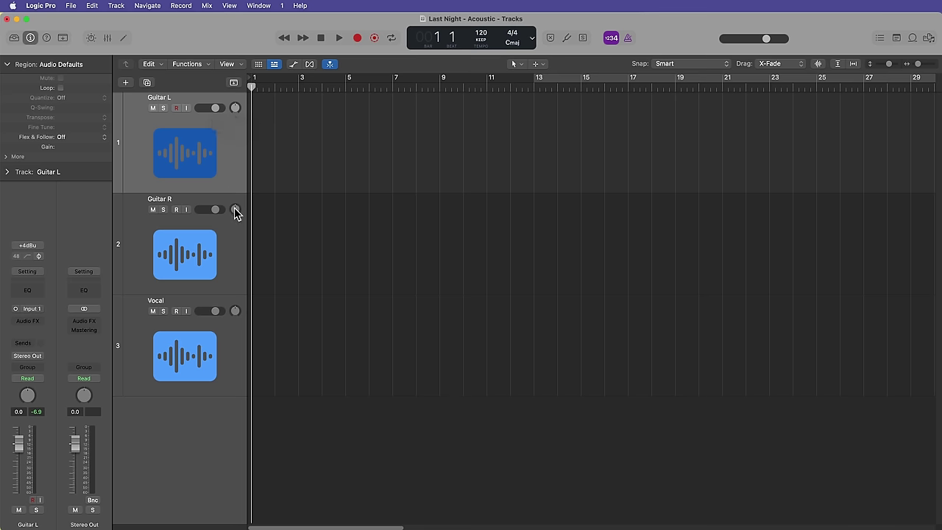
drag(236, 211, 235, 197)
Give both guitar tracks an acoustic guitar icon and the Vocal track a singer icon
click(186, 351)
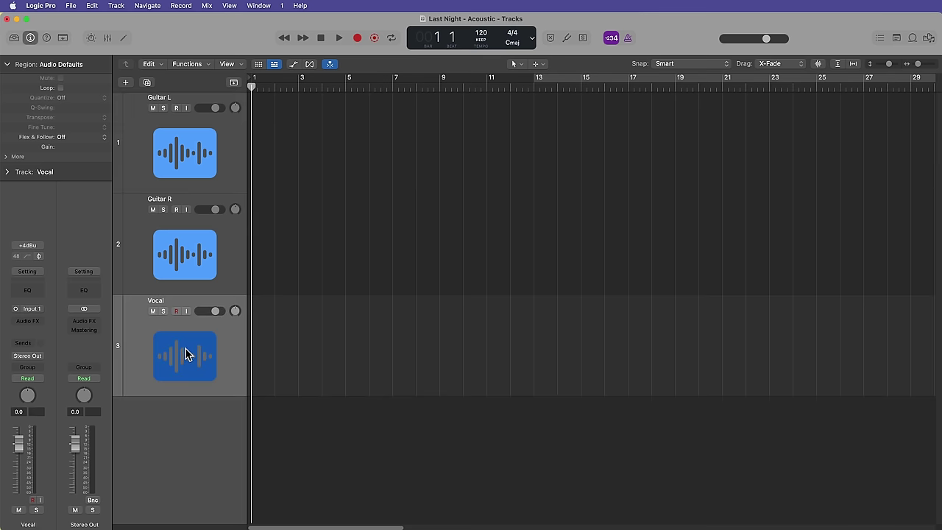
click(184, 269)
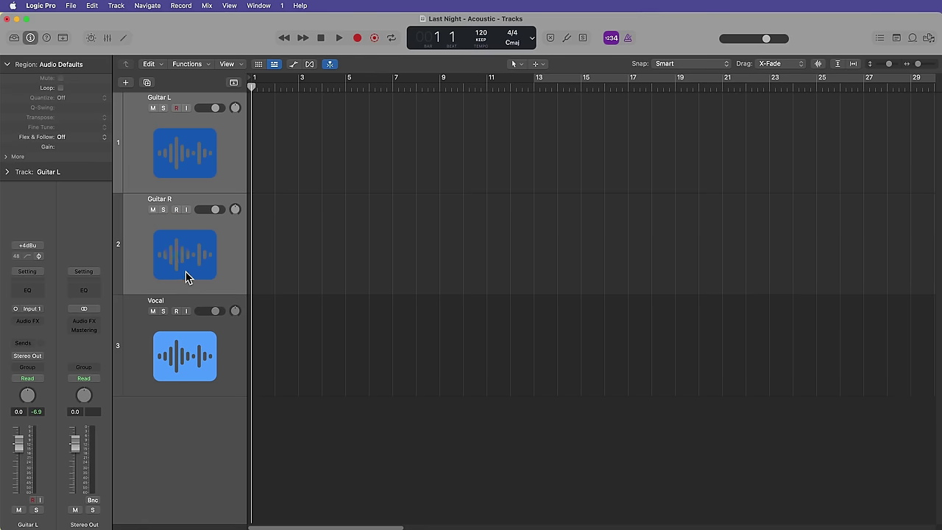
right_click(175, 256)
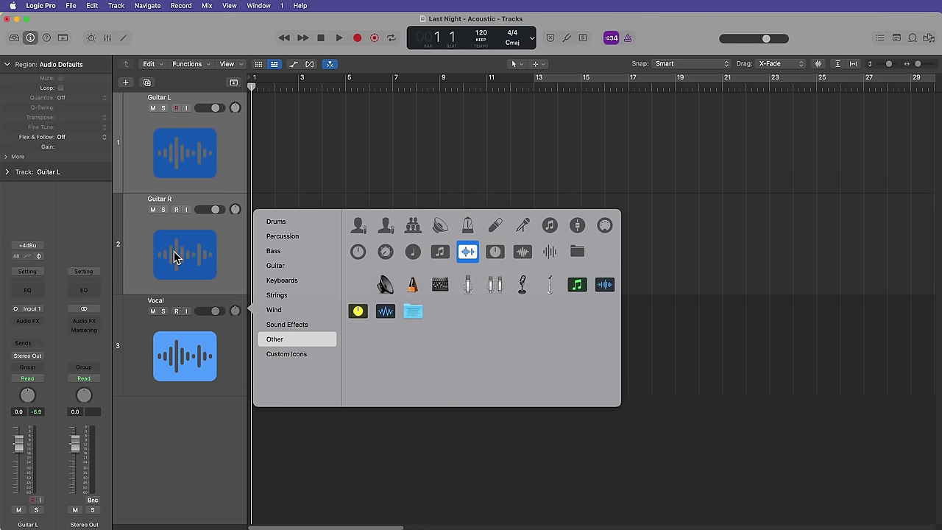
click(291, 266)
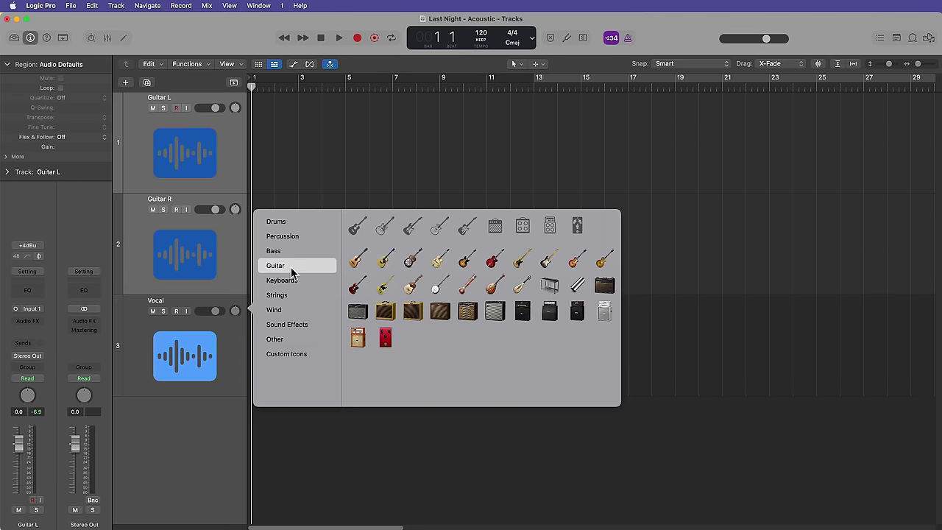
click(381, 262)
right_click(182, 352)
click(386, 227)
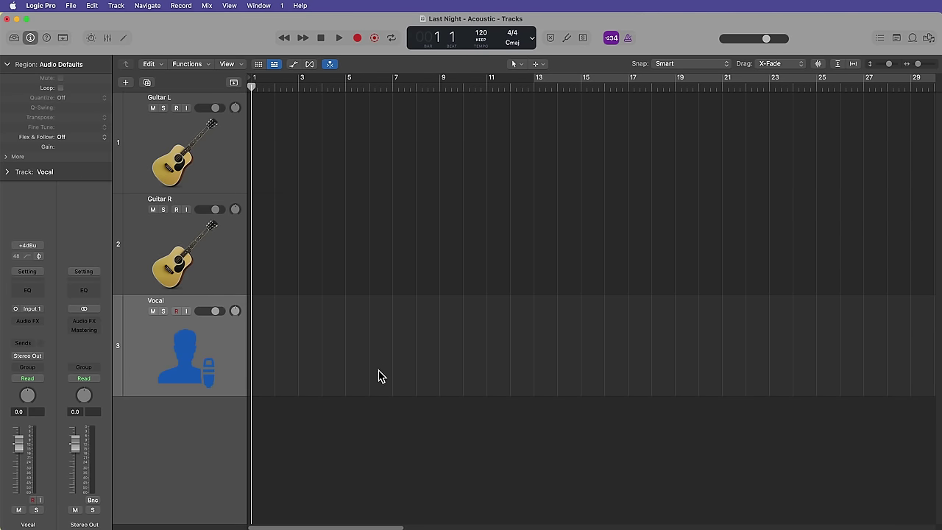
Move the Vocal track to the top of the track list
drag(209, 357, 195, 125)
click(225, 266)
key(x)
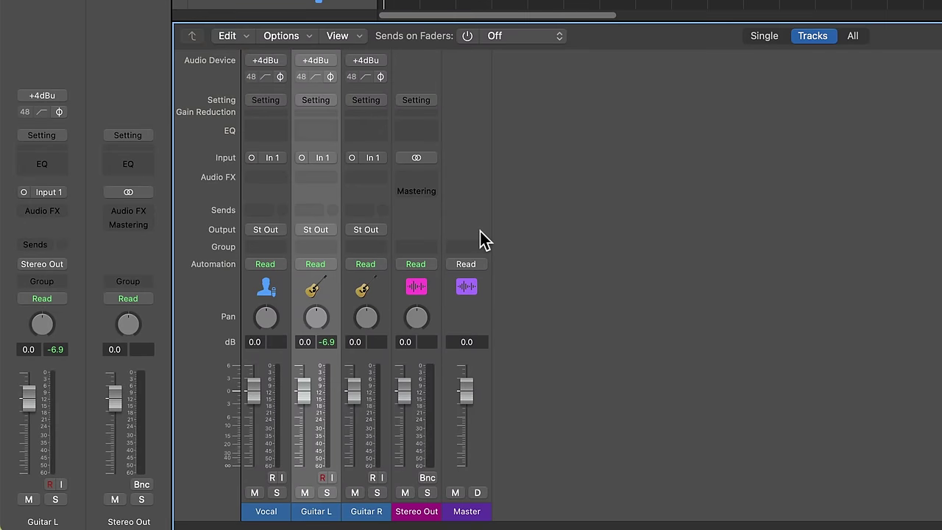
Send Vocal, Guitar L and Guitar R to Output 3-4 at 0.0, set pre-fader
drag(270, 508, 358, 508)
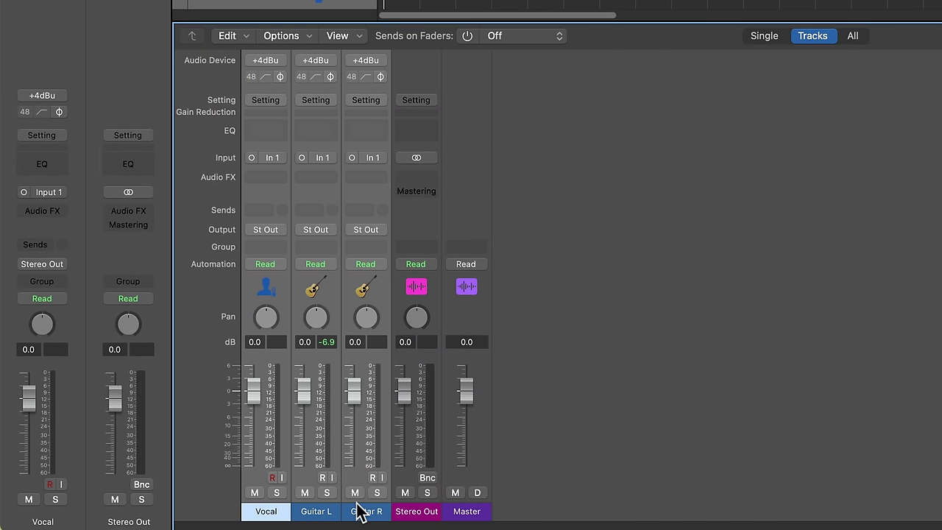
click(299, 211)
mouse_move(293, 251)
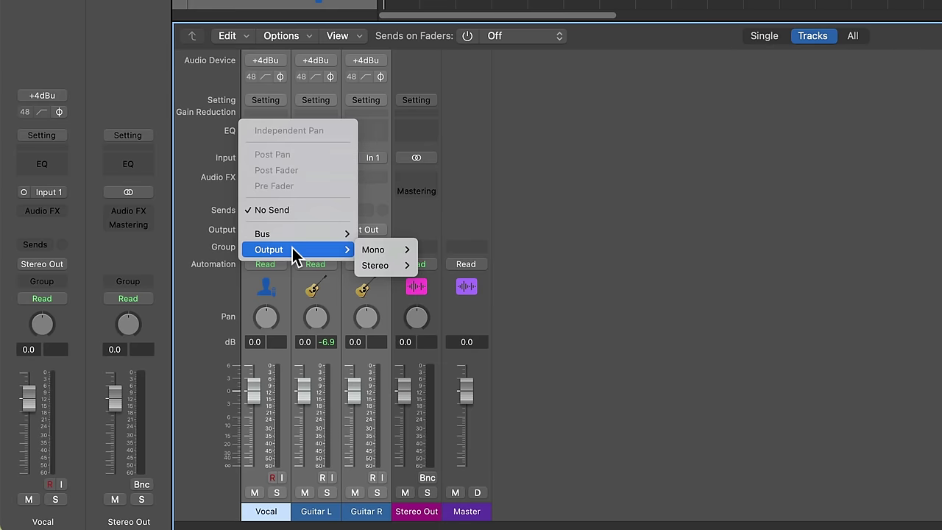
mouse_move(377, 266)
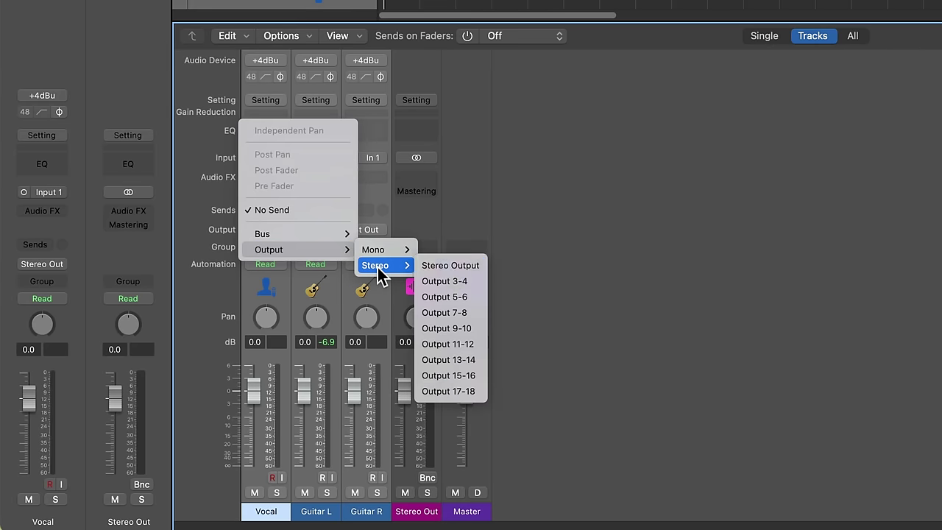
click(451, 281)
alt+click(282, 202)
click(265, 203)
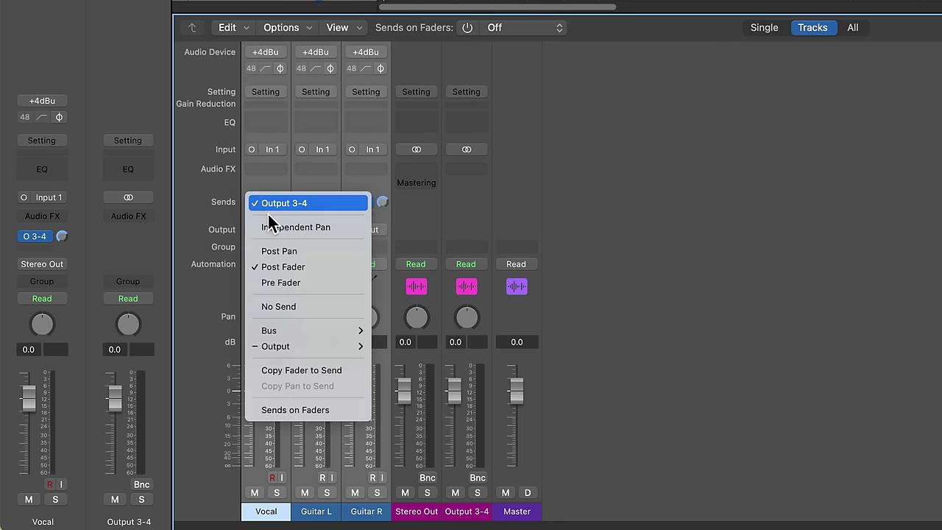
click(291, 282)
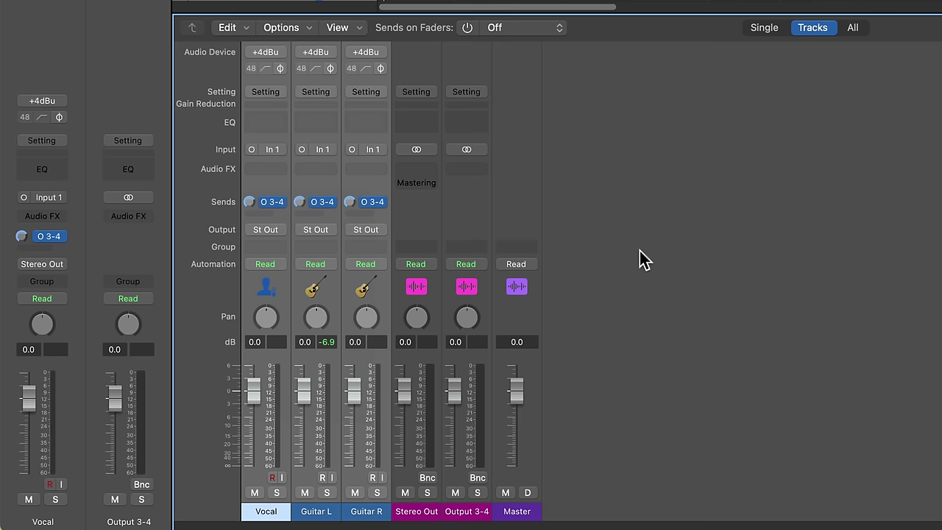
Show all mixer channels and add a pre-fader Output 3-4 send on the Click channel
click(854, 27)
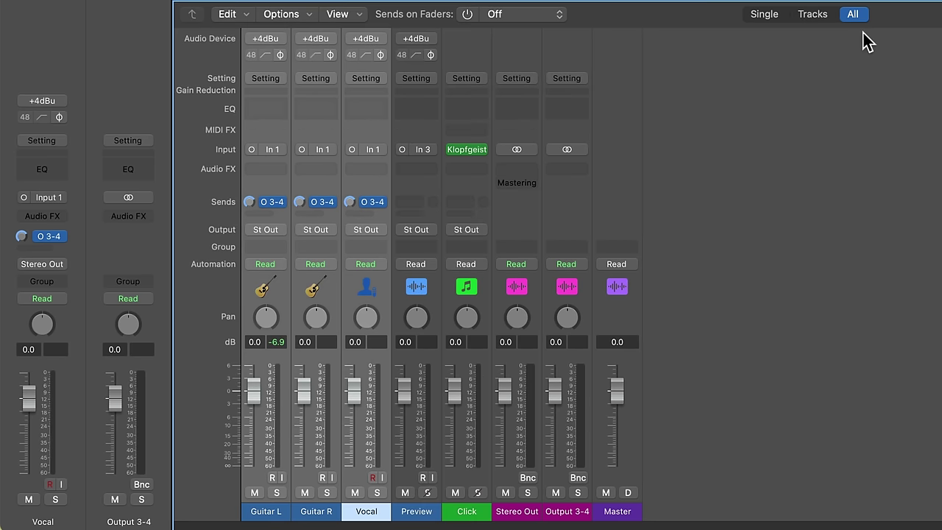
click(471, 511)
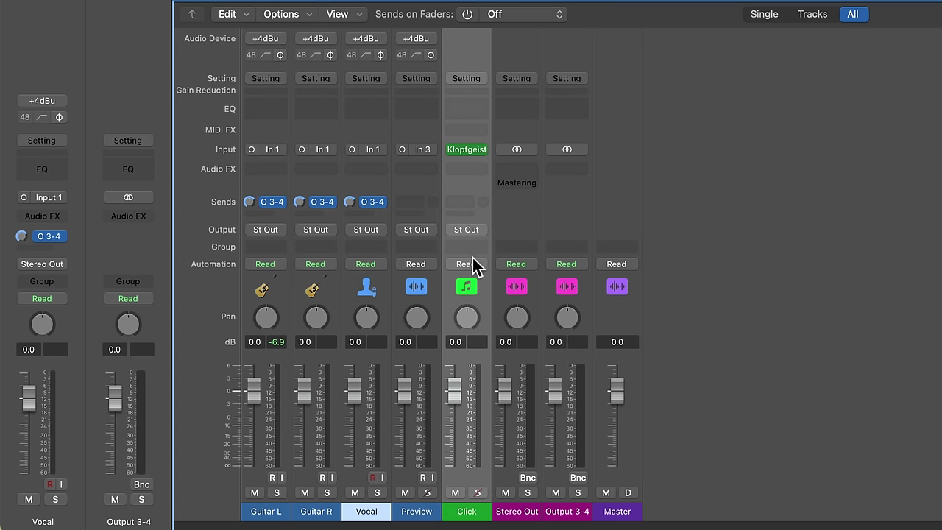
click(466, 203)
mouse_move(466, 241)
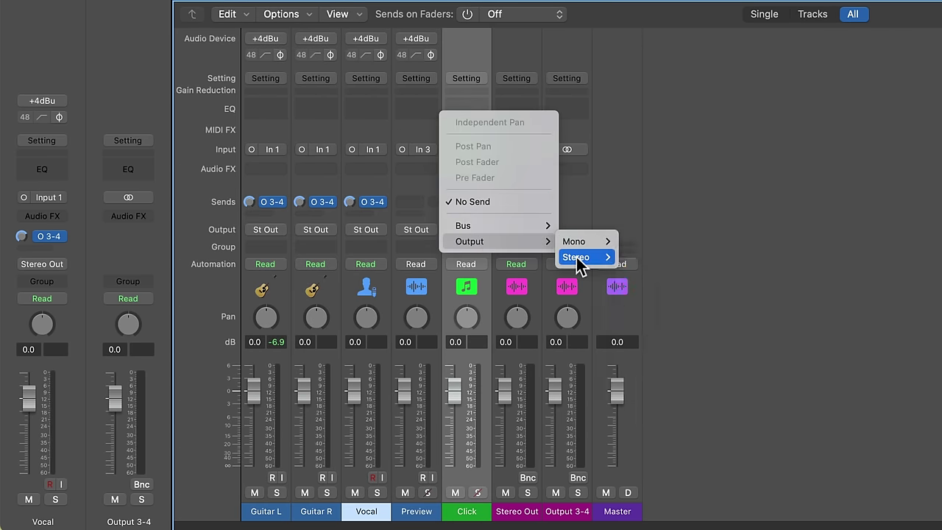
mouse_move(585, 257)
click(648, 274)
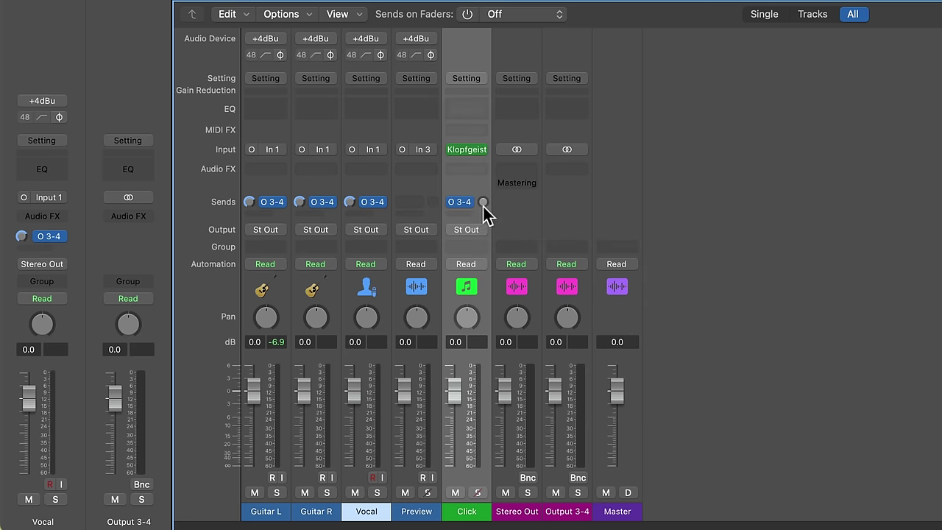
click(472, 208)
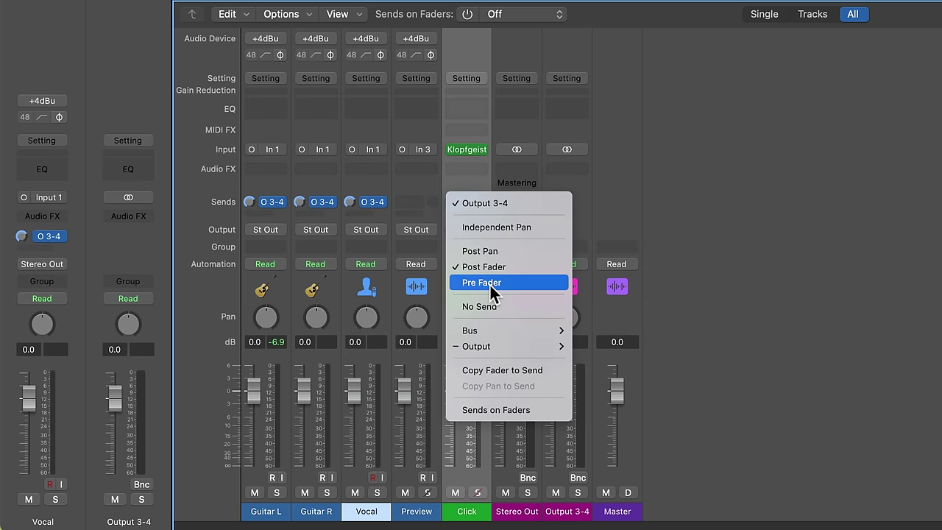
click(490, 283)
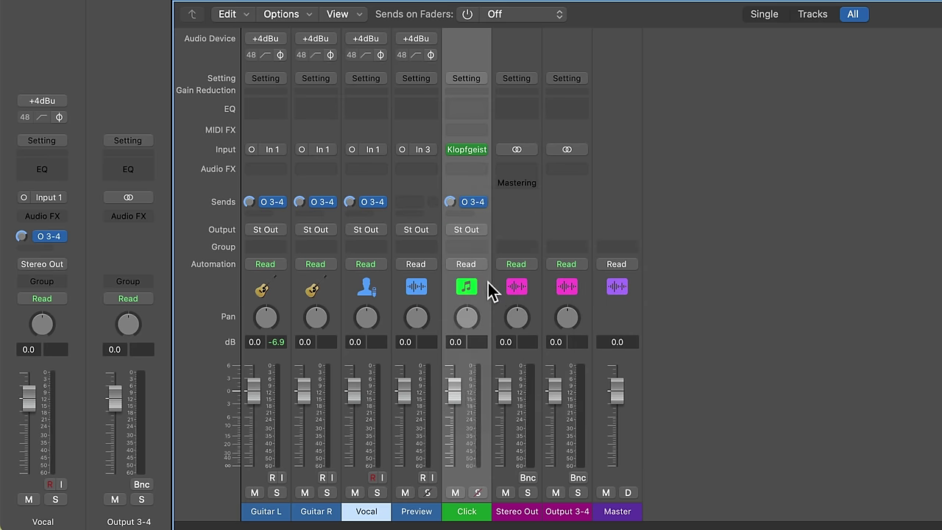
Show the Output 3-4 sends on the faders and lower them to -3.1 on four strips
click(467, 14)
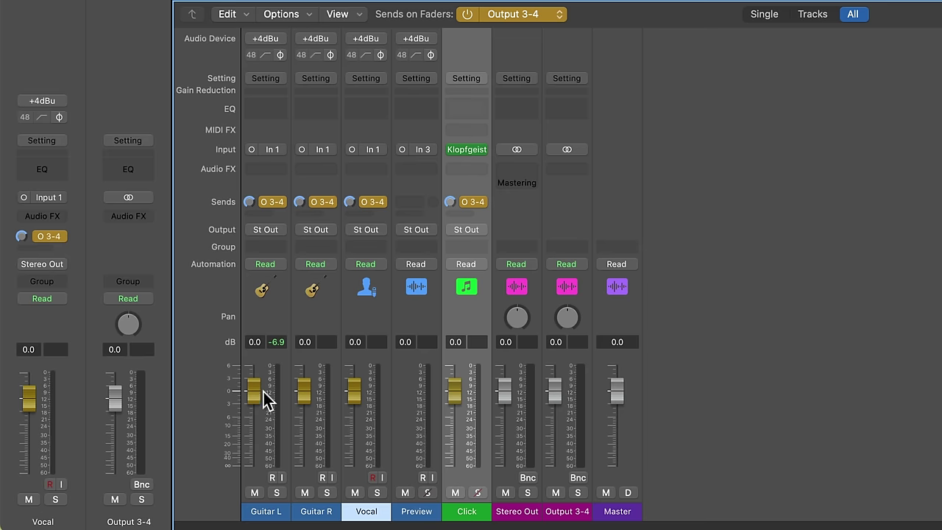
drag(267, 512, 452, 499)
drag(454, 397, 464, 422)
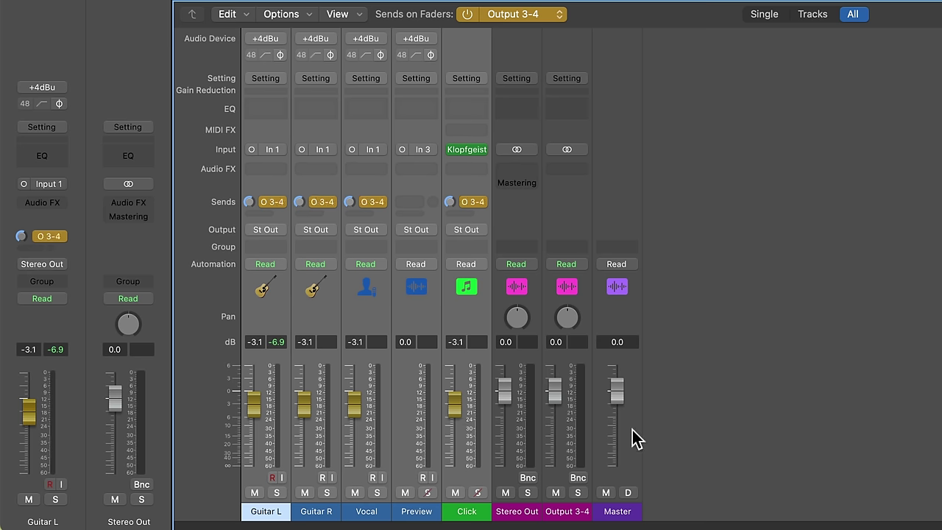
click(479, 513)
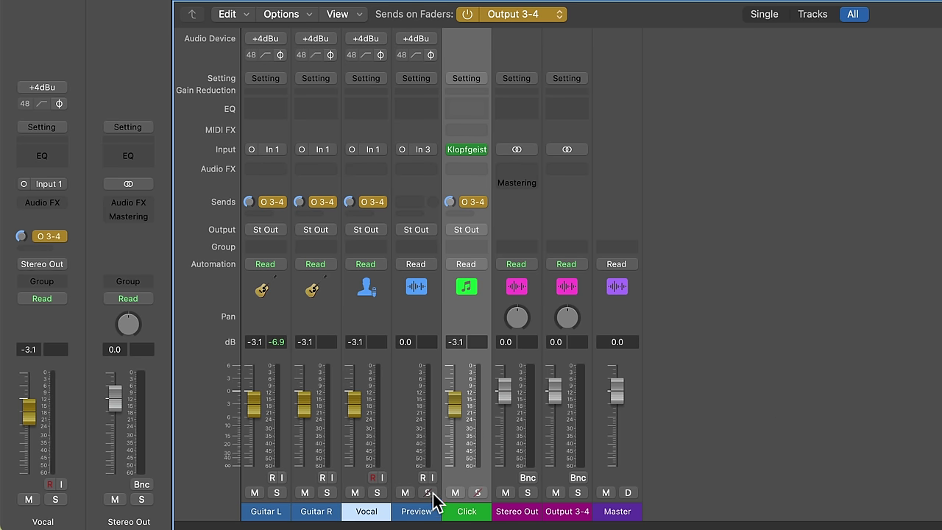
click(513, 16)
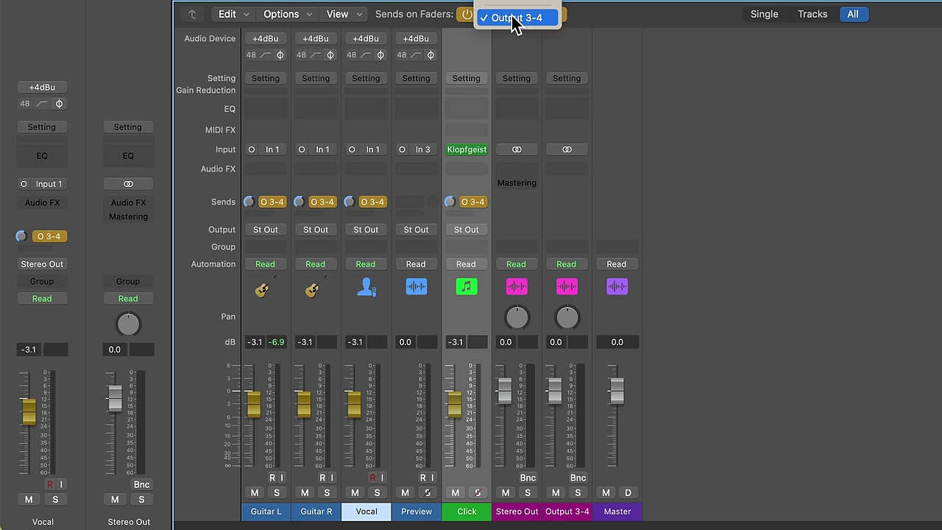
click(765, 185)
click(278, 510)
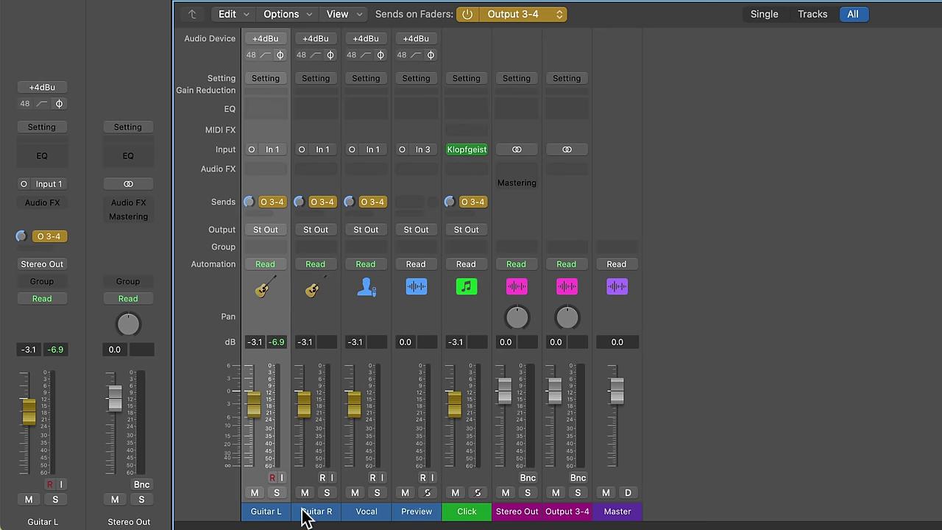
click(316, 513)
click(375, 513)
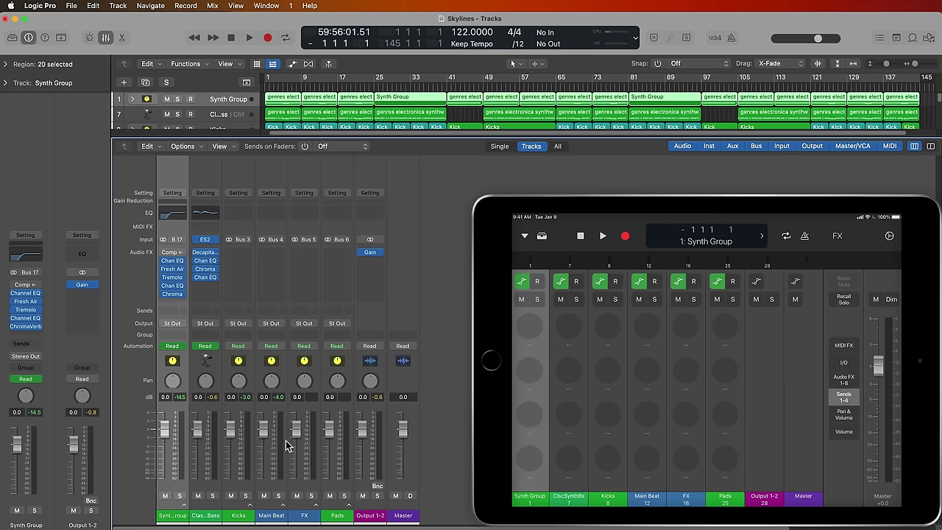
Add a Bus 7 send to the Synth Group channel in the Skylines project
click(184, 311)
mouse_move(190, 329)
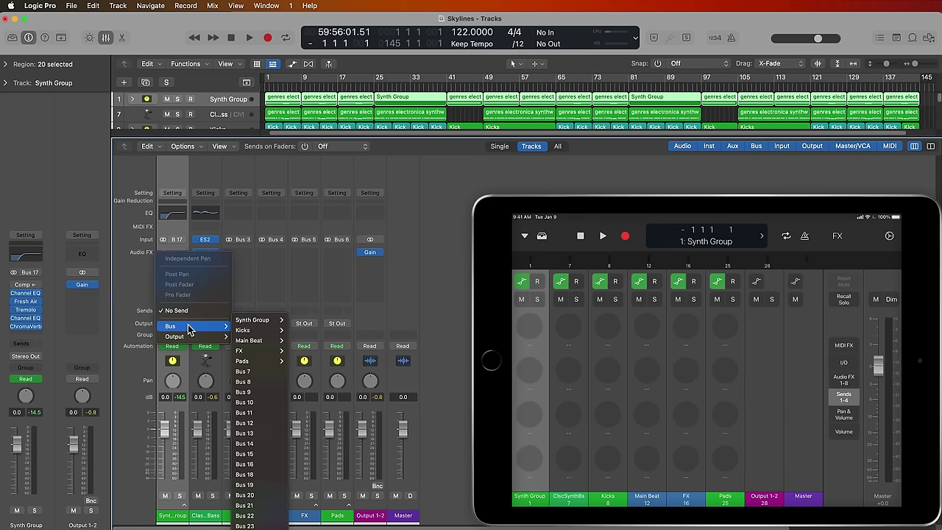
click(273, 372)
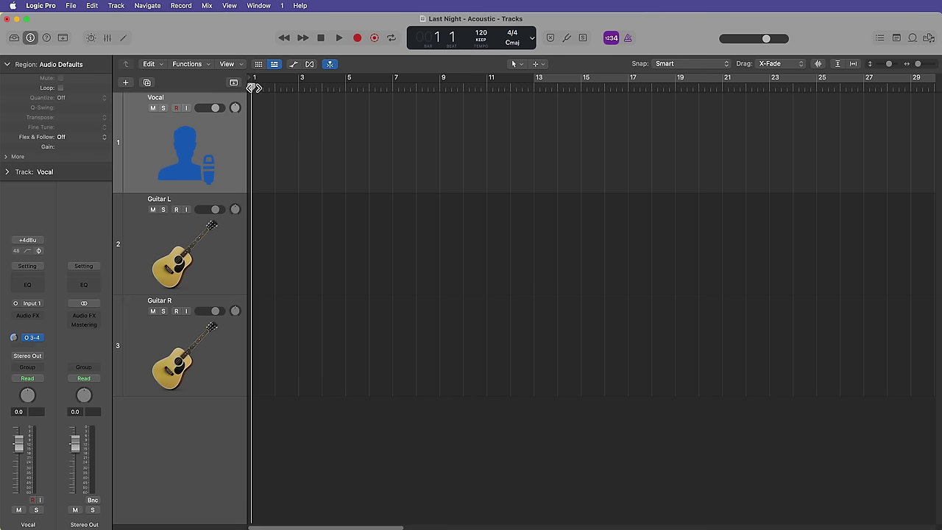
Mark a cycle range, turn Cycle off, return the playhead to bar 1, and select Guitar L
drag(253, 86, 366, 193)
drag(330, 80, 755, 117)
key(c)
drag(370, 87, 225, 89)
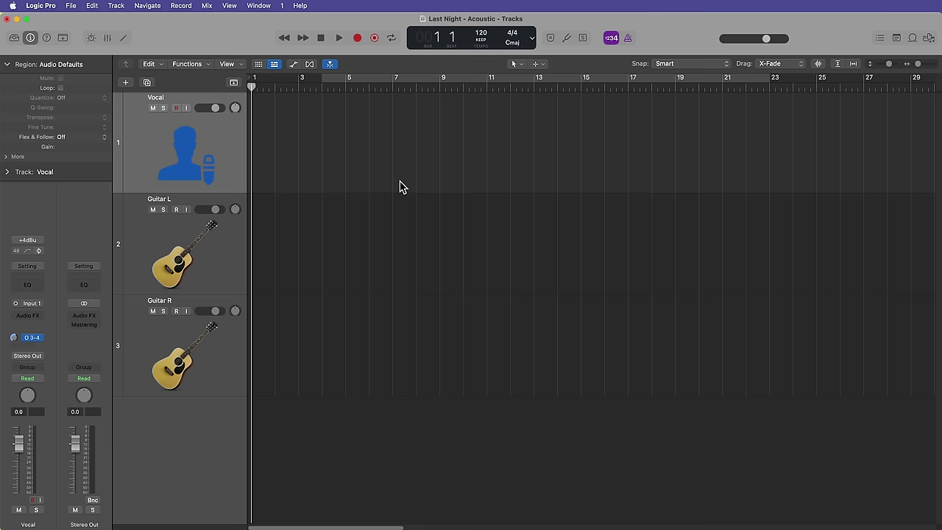
click(237, 250)
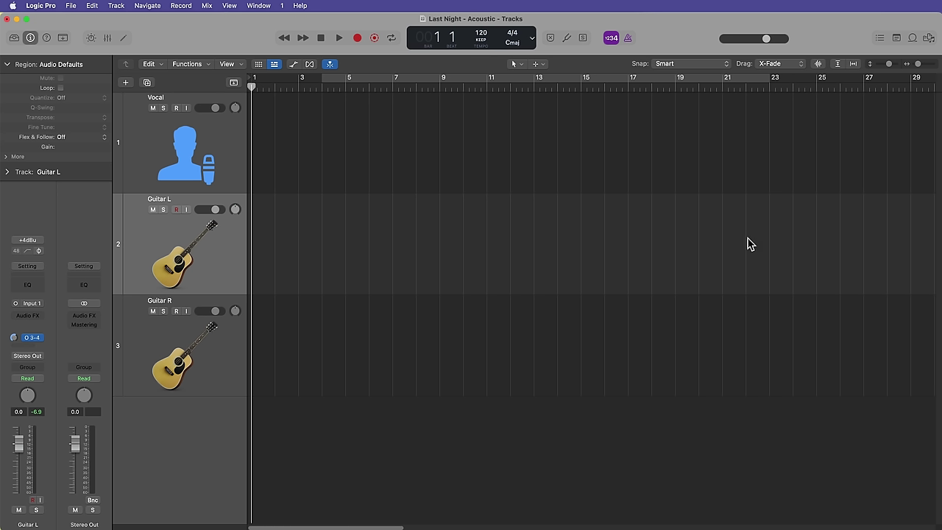
Set snapping to Bar and place the cycle range on bars 29–58
click(682, 65)
click(705, 78)
drag(301, 81, 864, 89)
key(super+Left)
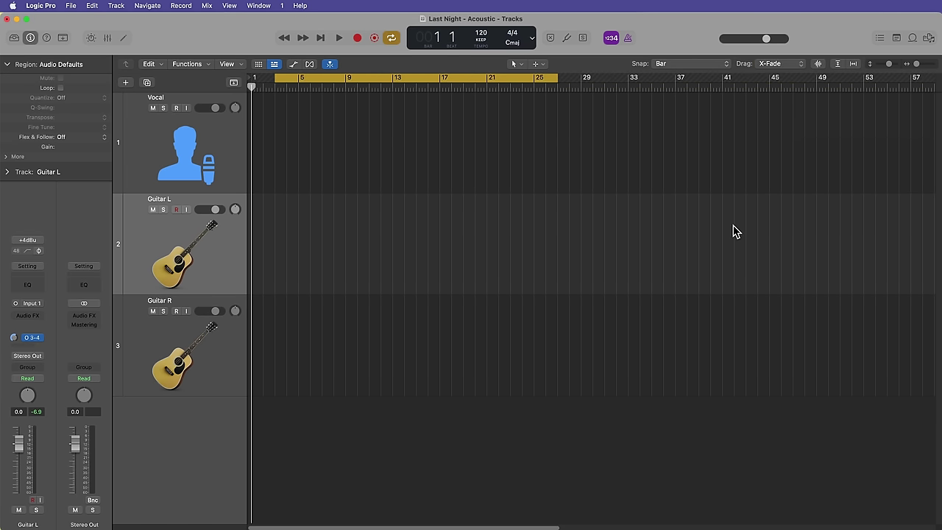
drag(598, 86, 579, 113)
drag(427, 78, 727, 79)
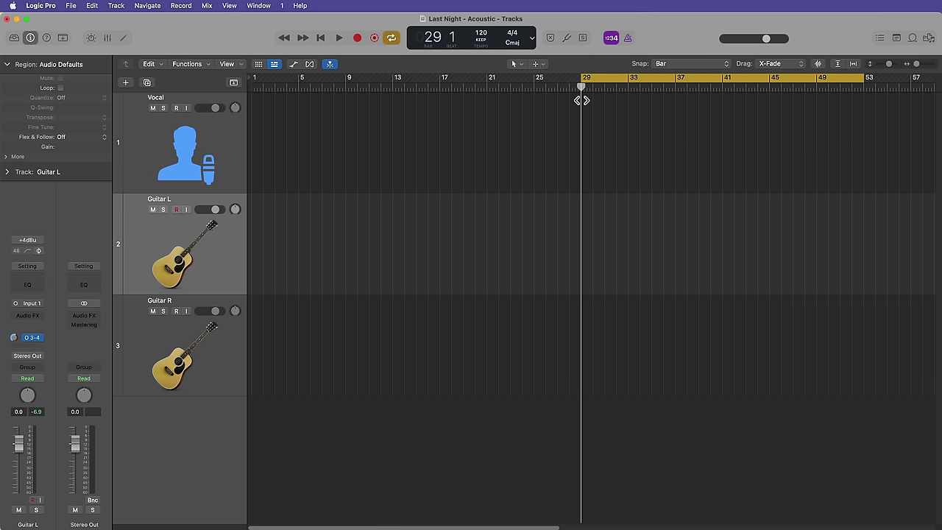
drag(861, 79, 907, 99)
key(super+Right)
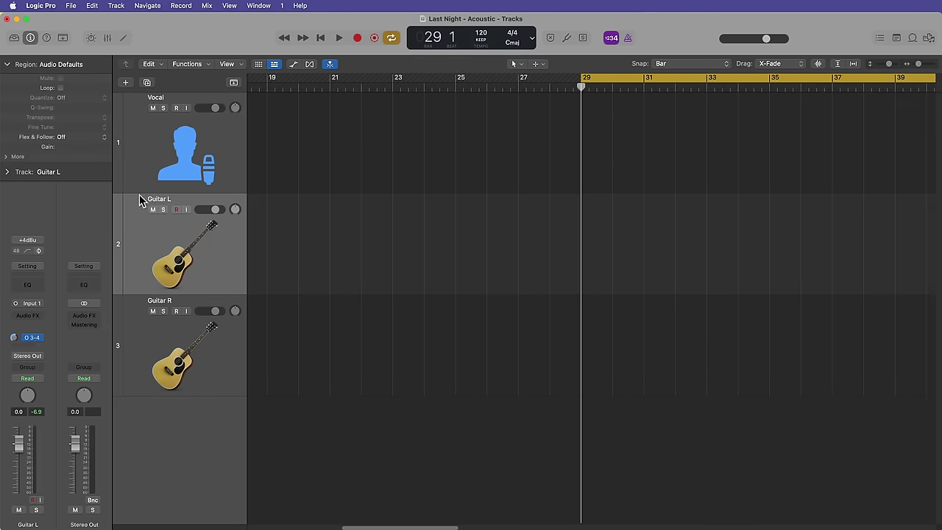
Record and delete a Guitar L test take, set a 4-bar count-in, and turn Cycle off
key(r)
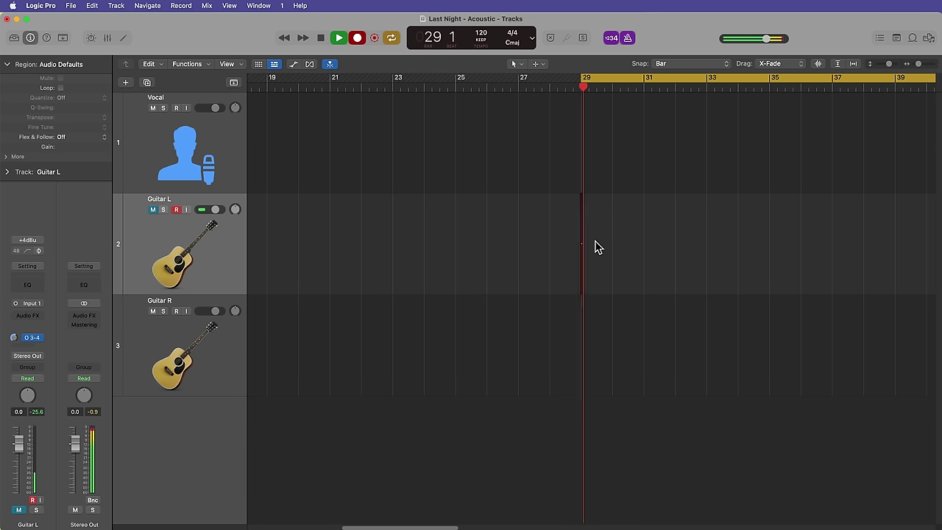
key(space)
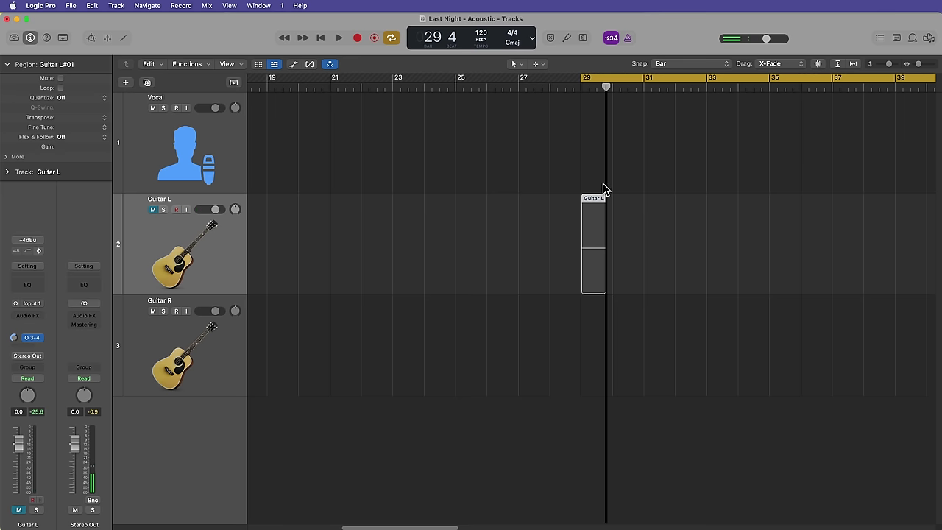
key(Delete)
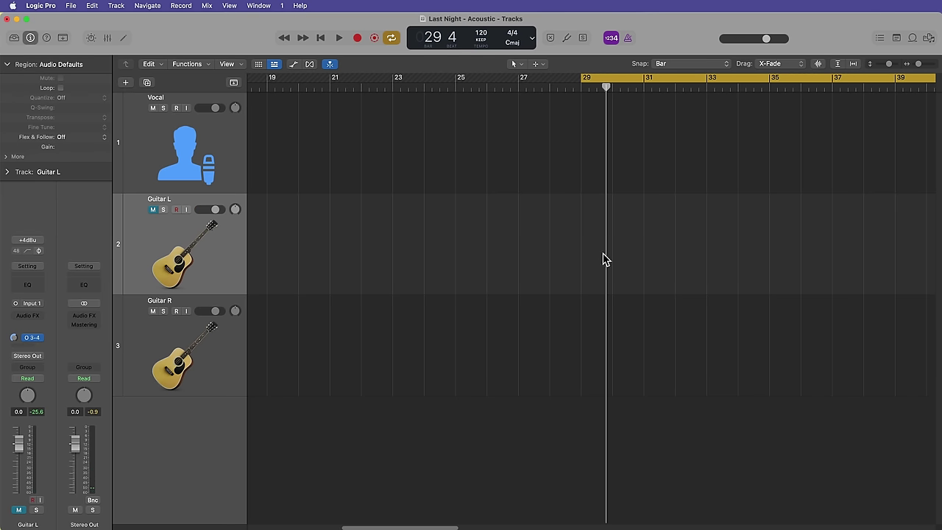
right_click(611, 38)
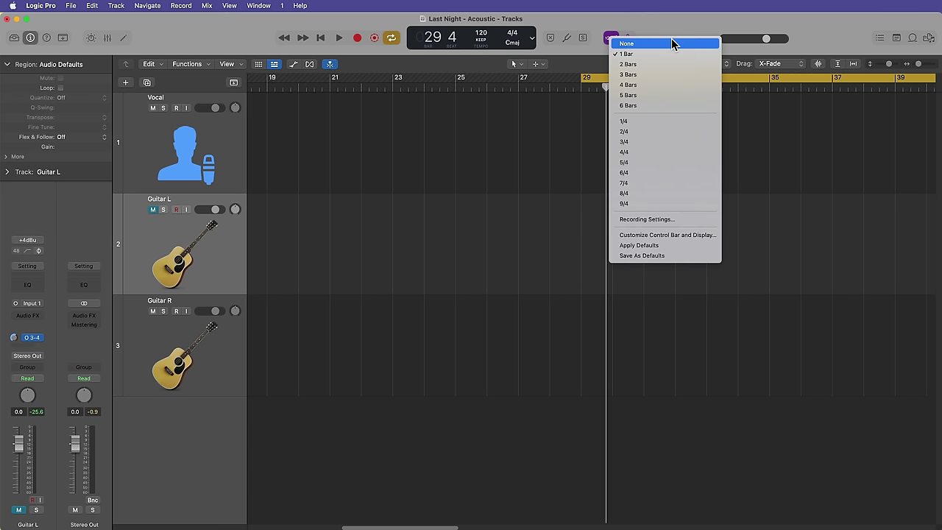
click(670, 83)
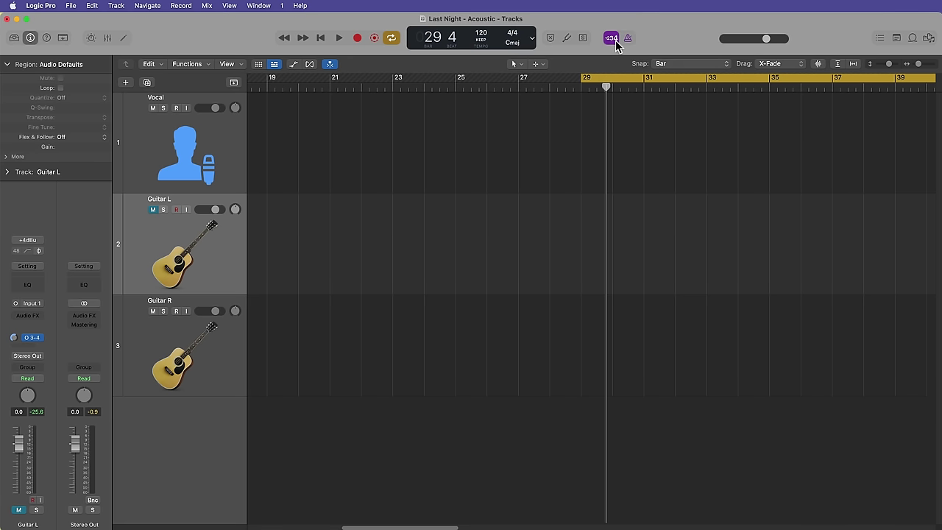
click(646, 77)
key(Return)
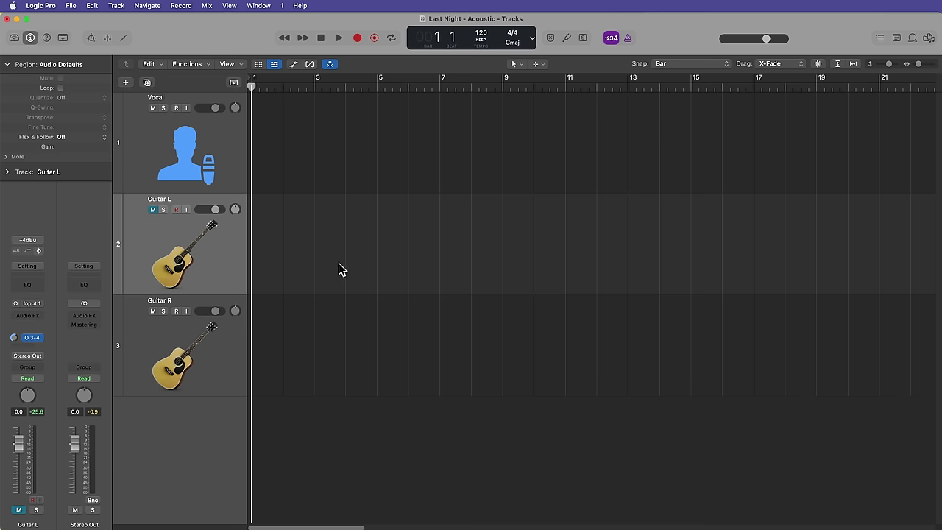
Record a short Guitar L take, undo it, zoom in, and park the playhead at bar 2
key(r)
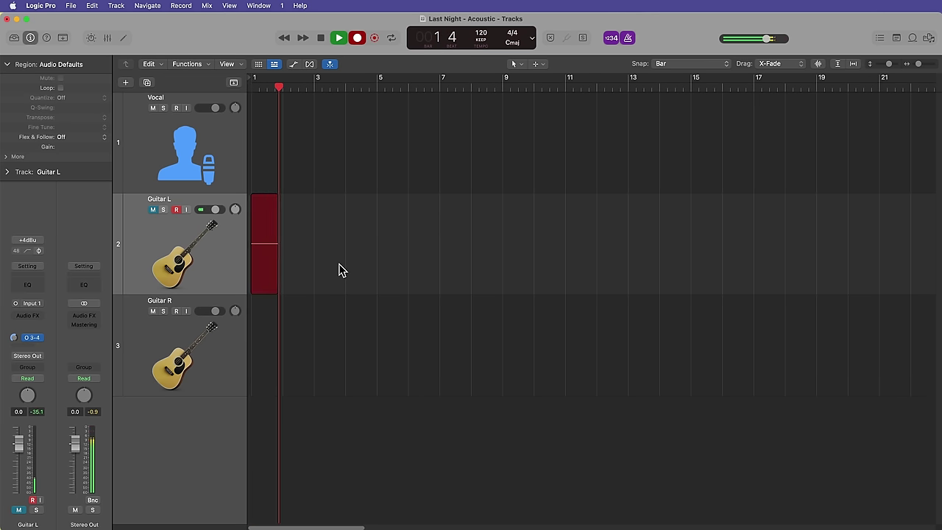
key(space)
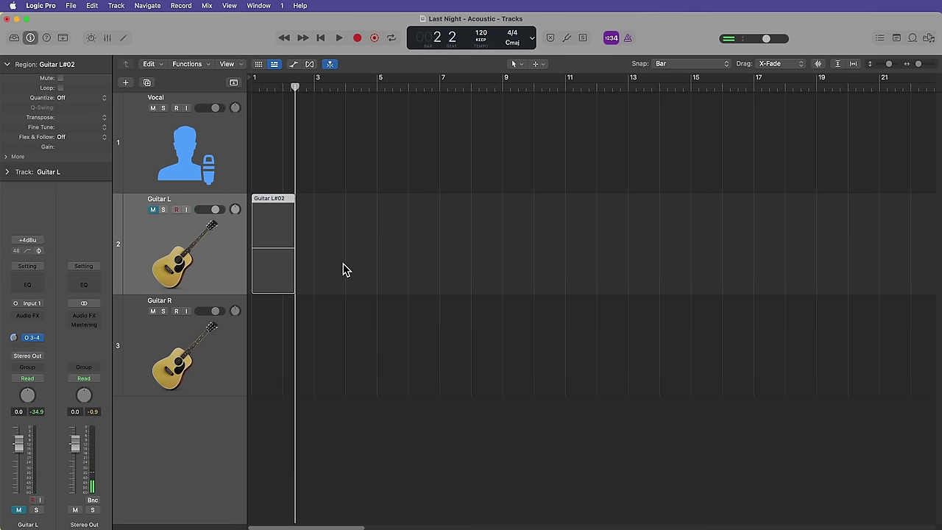
key(Return)
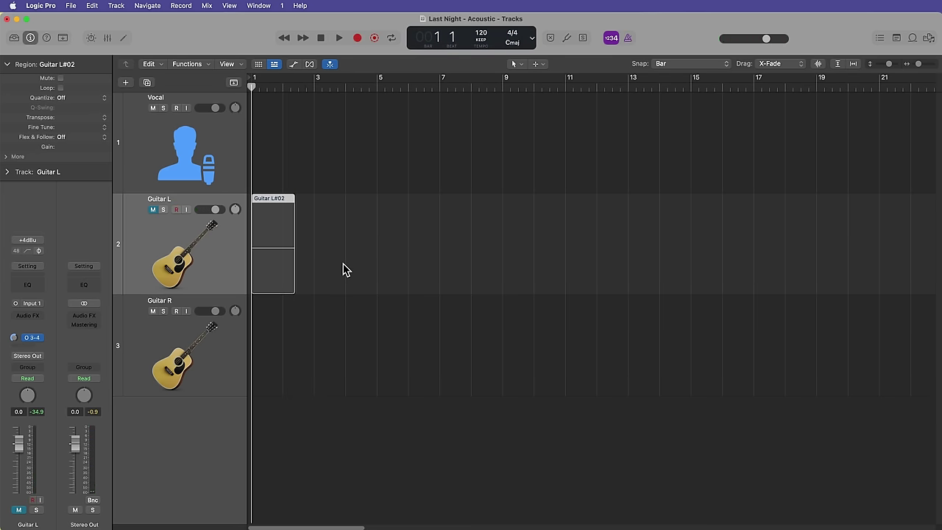
key(period)
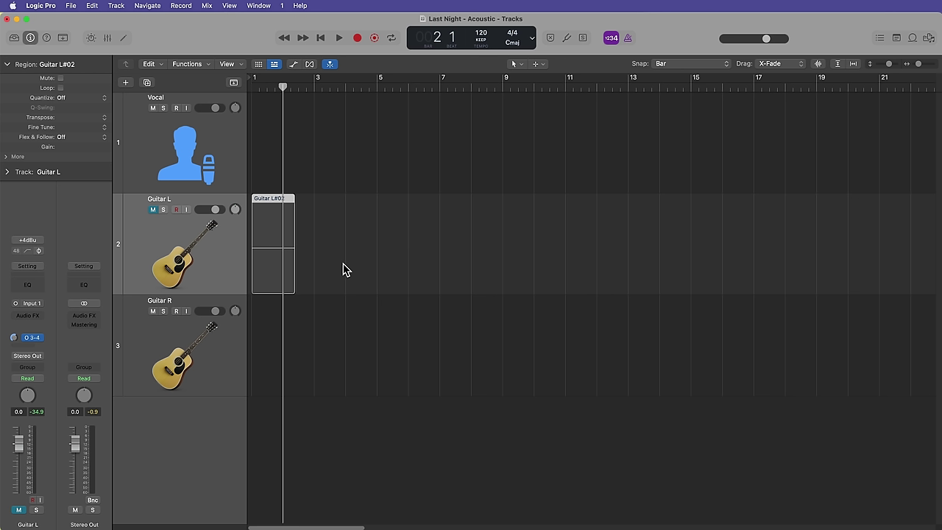
key(super+z)
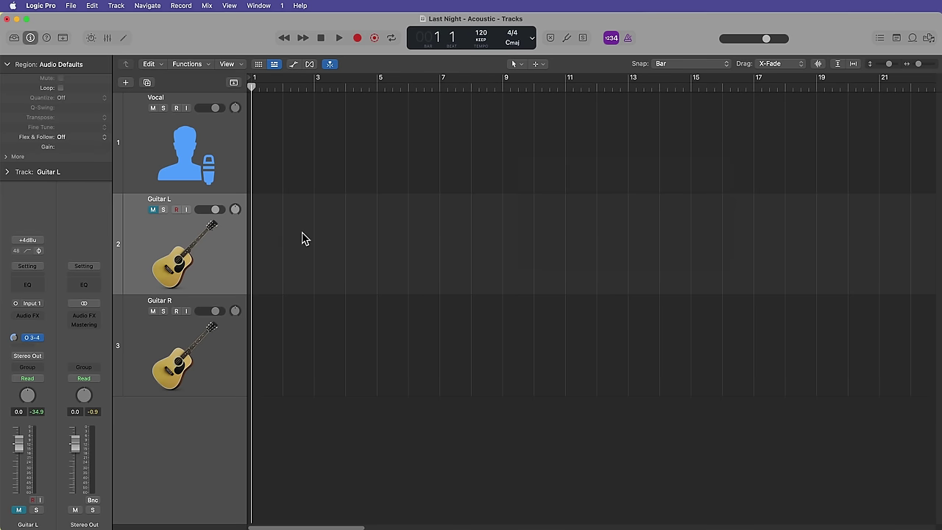
key(super+Right)
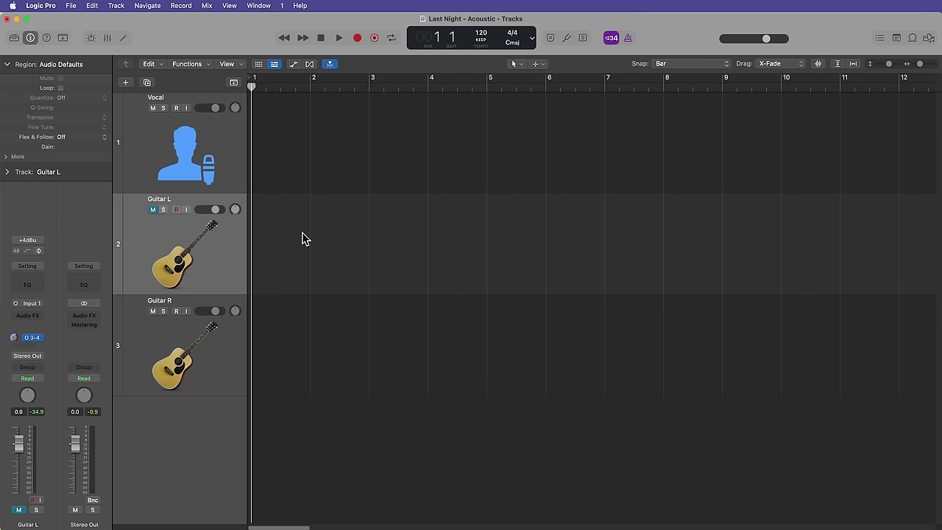
key(super+Right)
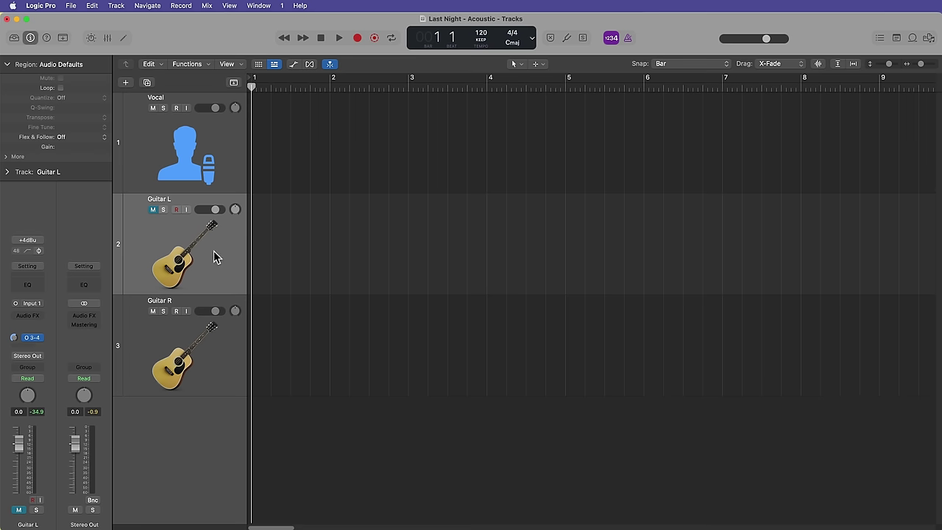
key(period)
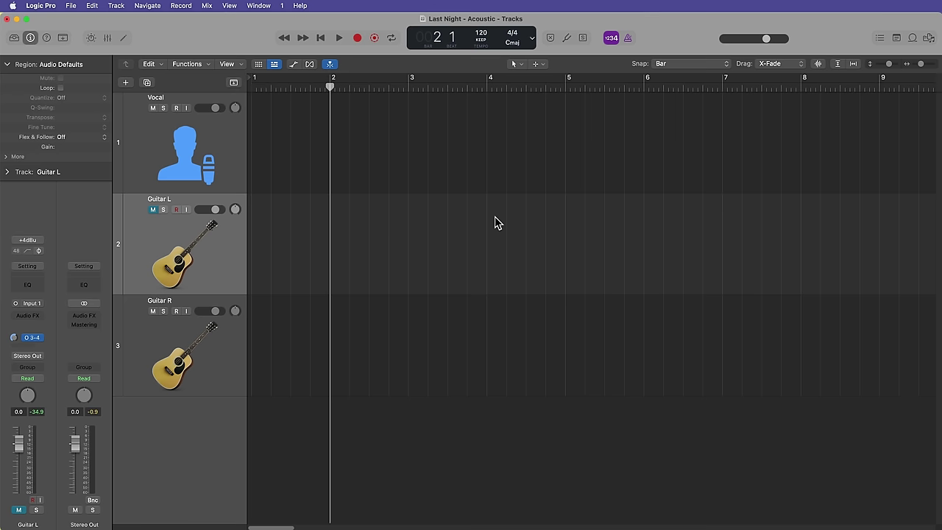
Set the tempo to 118 and open Project Settings > Audio, showing 48 kHz
double_click(480, 33)
text(118)
click(71, 6)
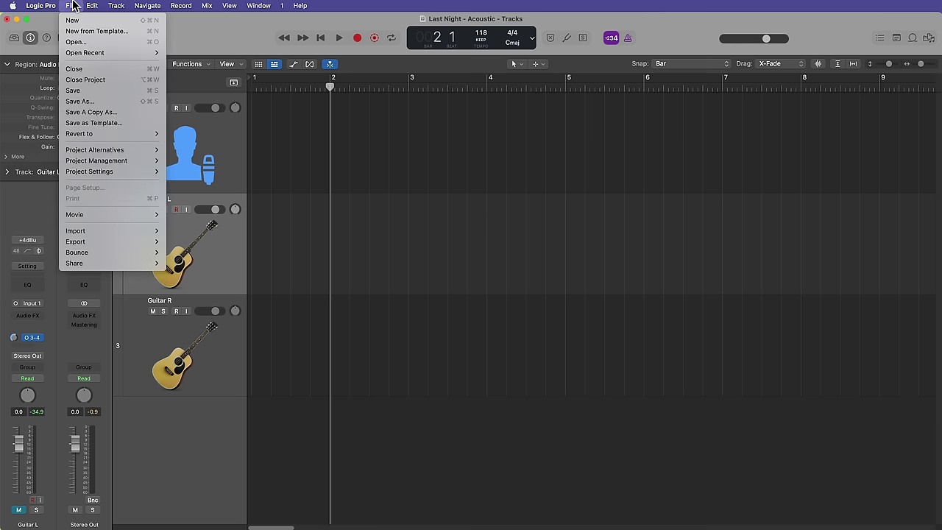
mouse_move(111, 172)
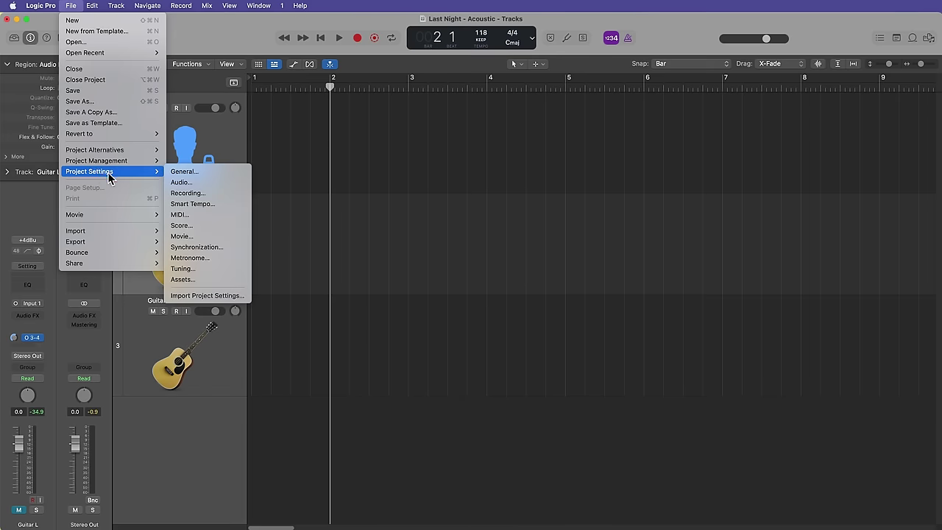
click(204, 184)
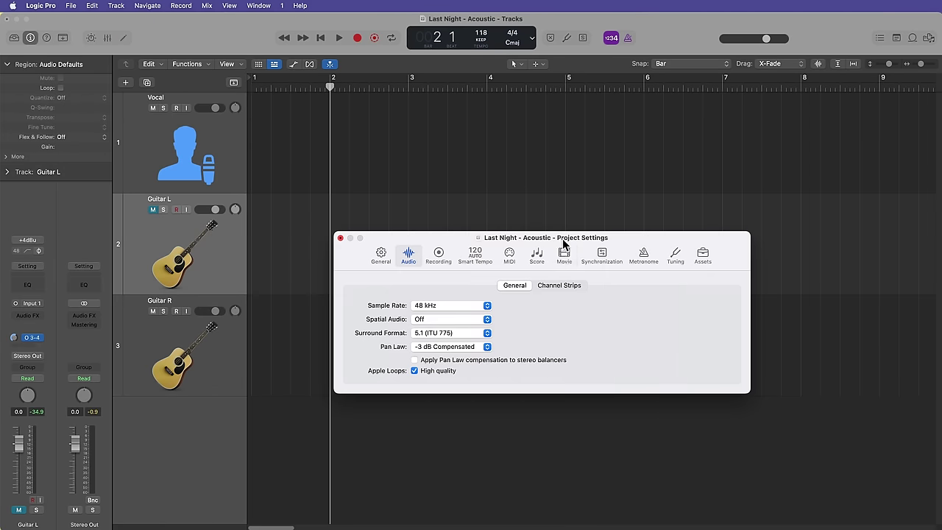
drag(565, 241, 586, 218)
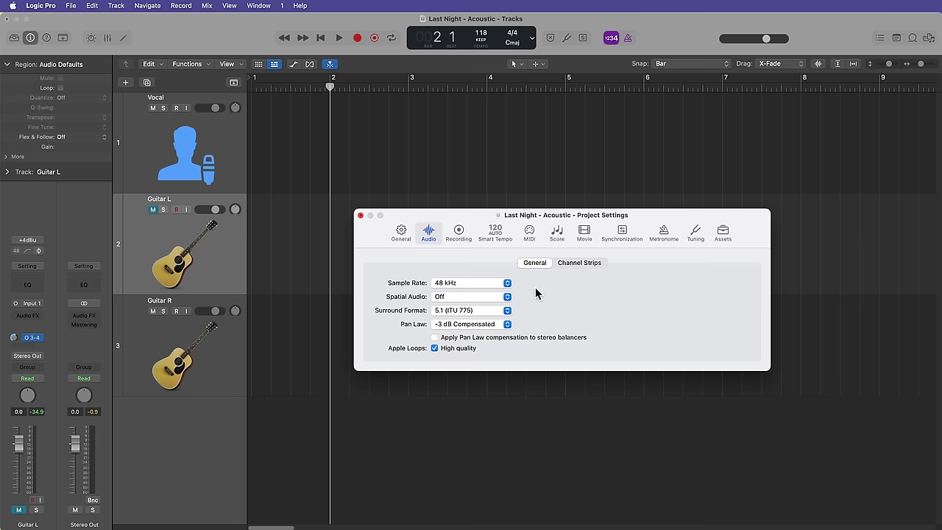
click(361, 216)
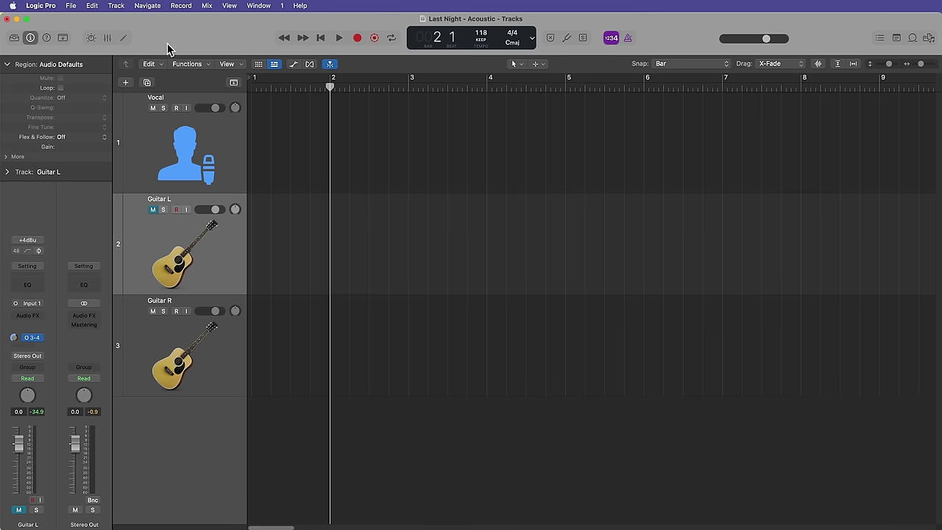
click(51, 6)
mouse_move(56, 36)
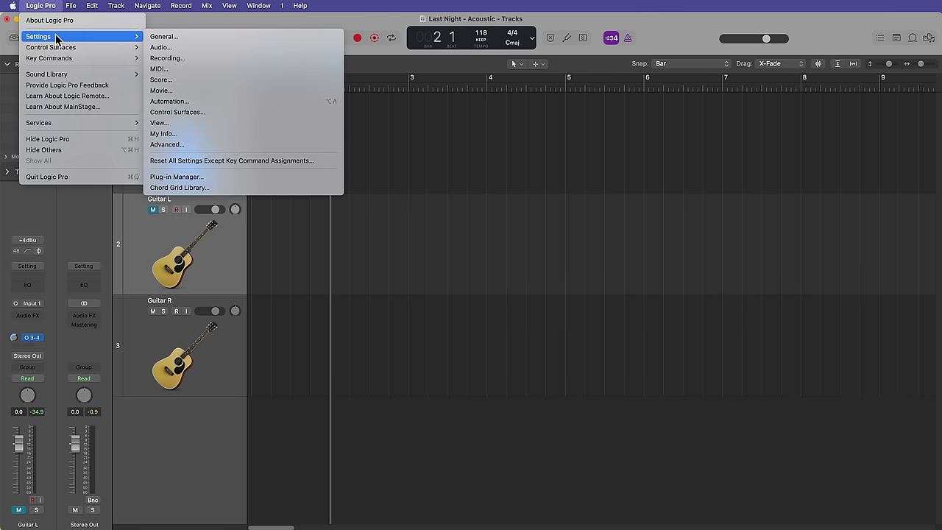
click(199, 46)
click(455, 304)
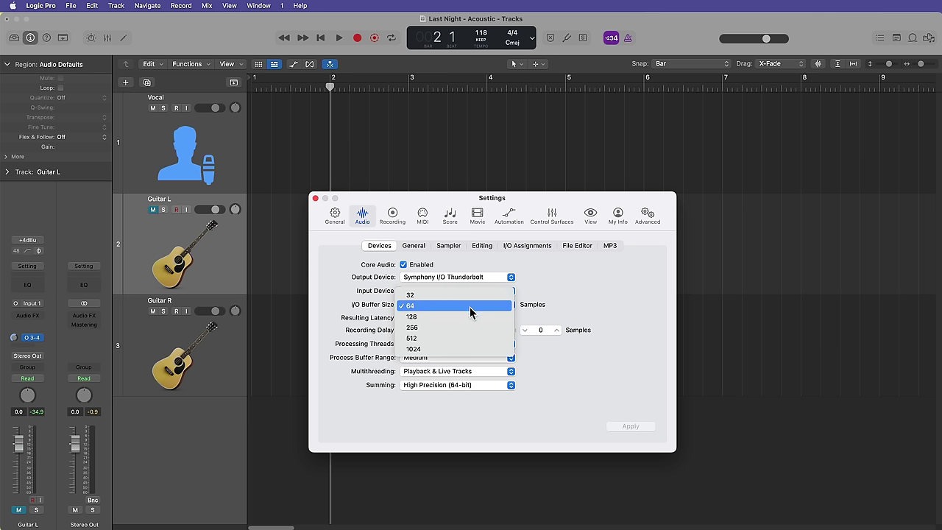
click(606, 294)
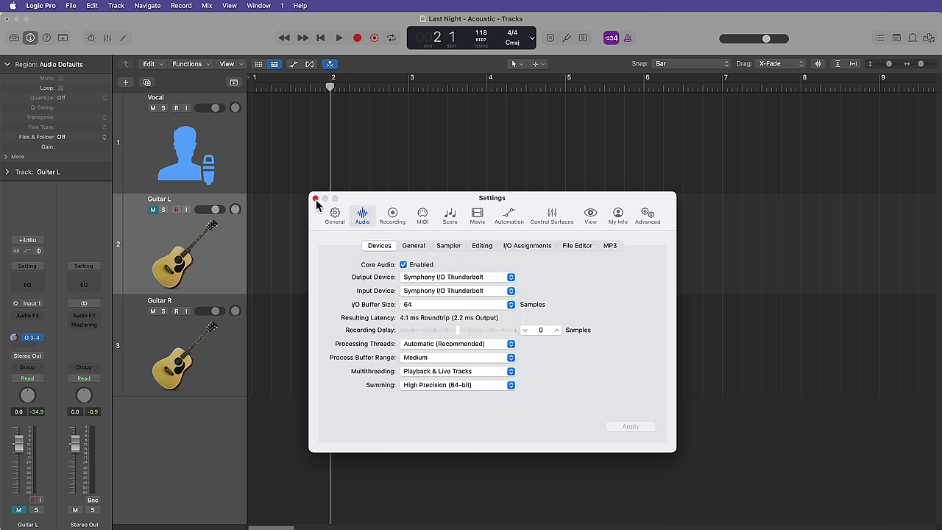
click(392, 216)
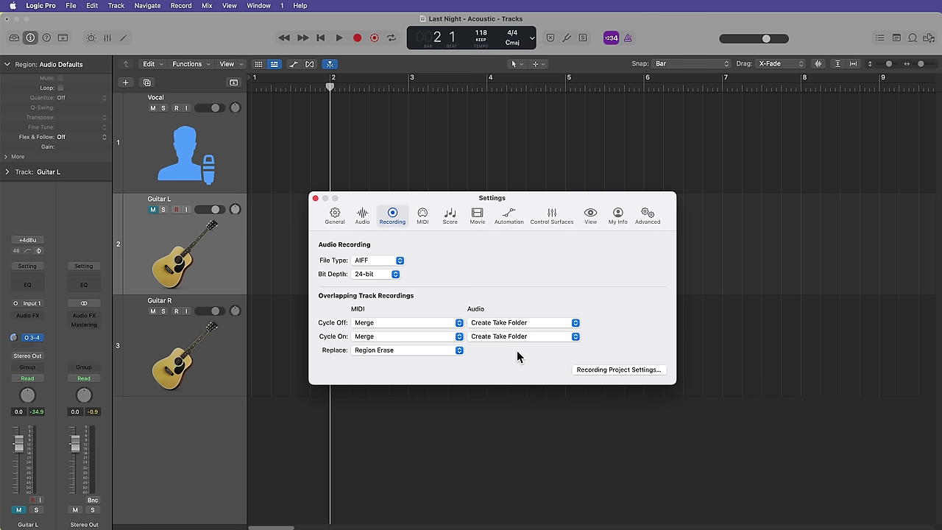
click(315, 198)
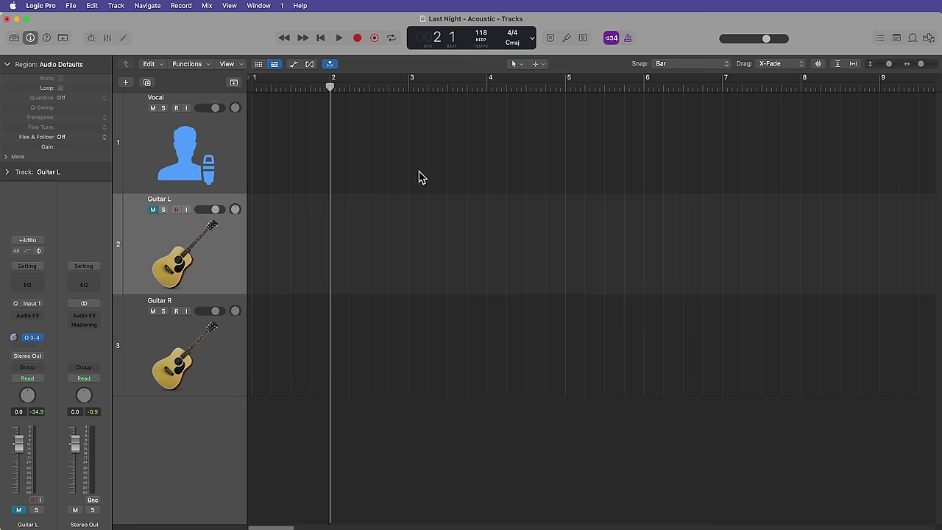
Return the playhead to the start of the project
key(Return)
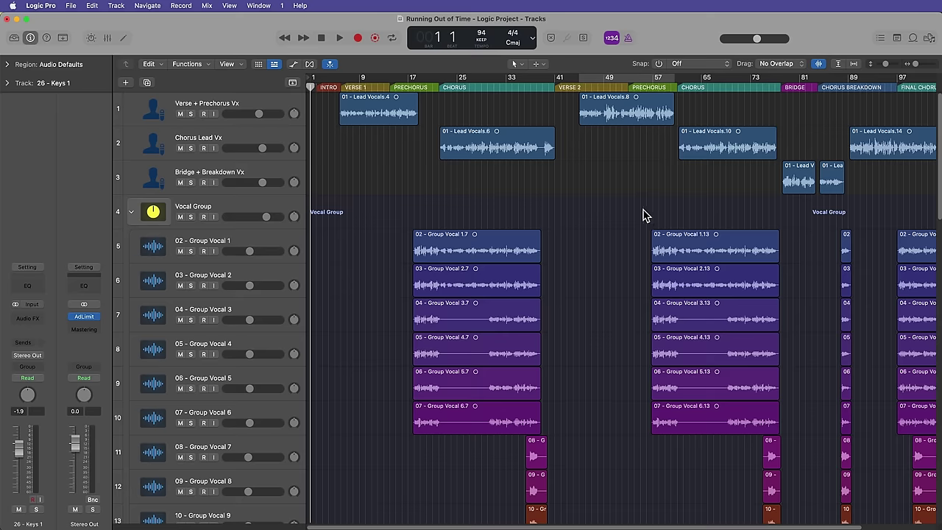
scroll(644, 215, down, 10)
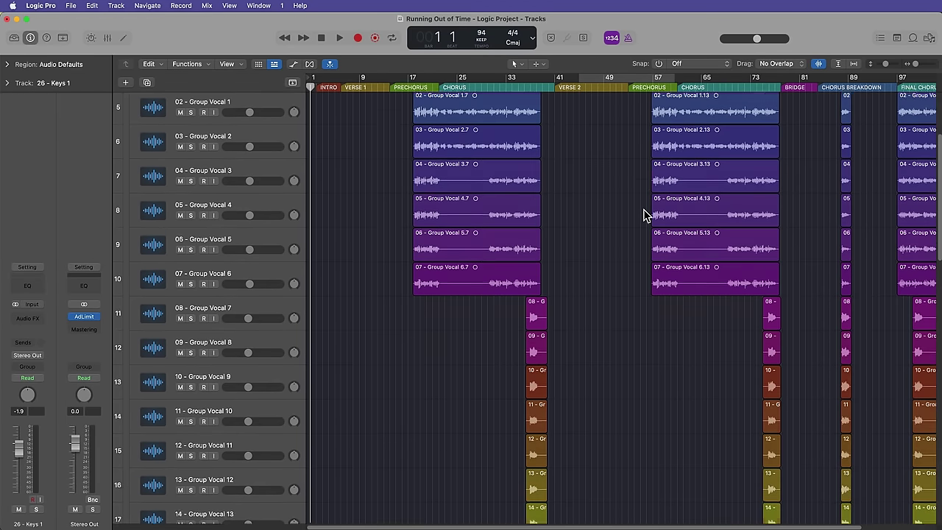
scroll(644, 214, down, 7)
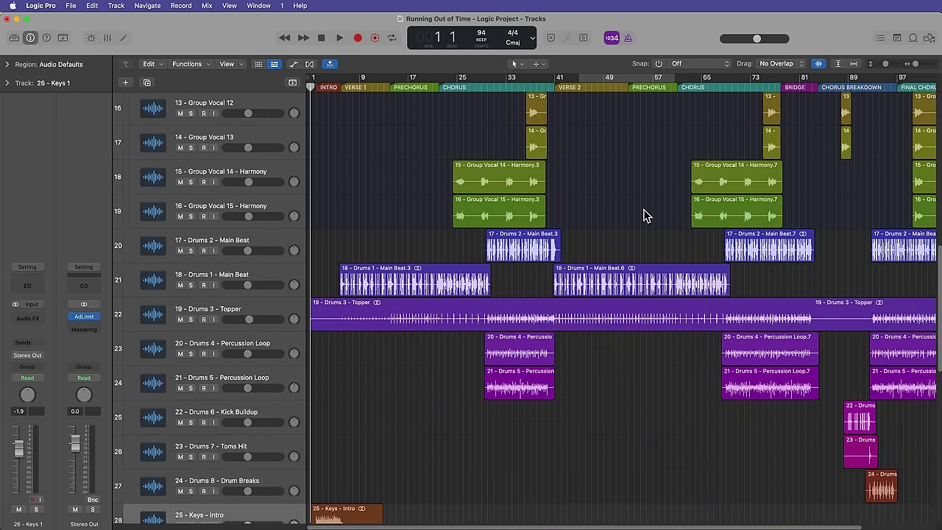
scroll(644, 215, down, 8)
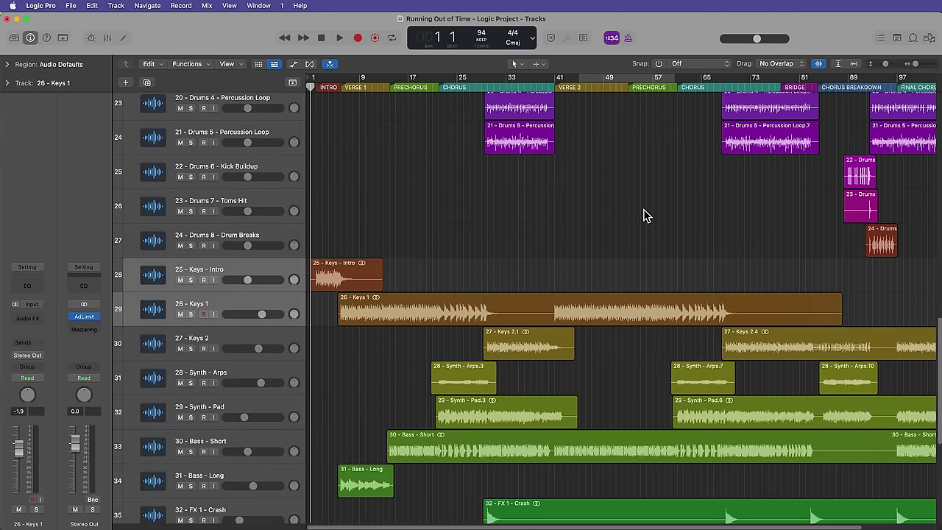
scroll(645, 215, down, 4)
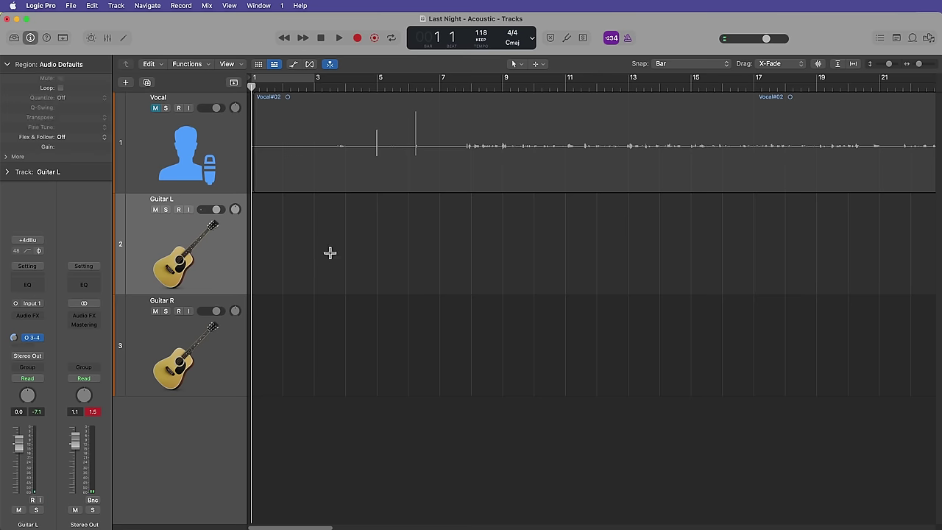
Move the Guitar L#07 region to bar 1 and extend its start to bar 1
key(z)
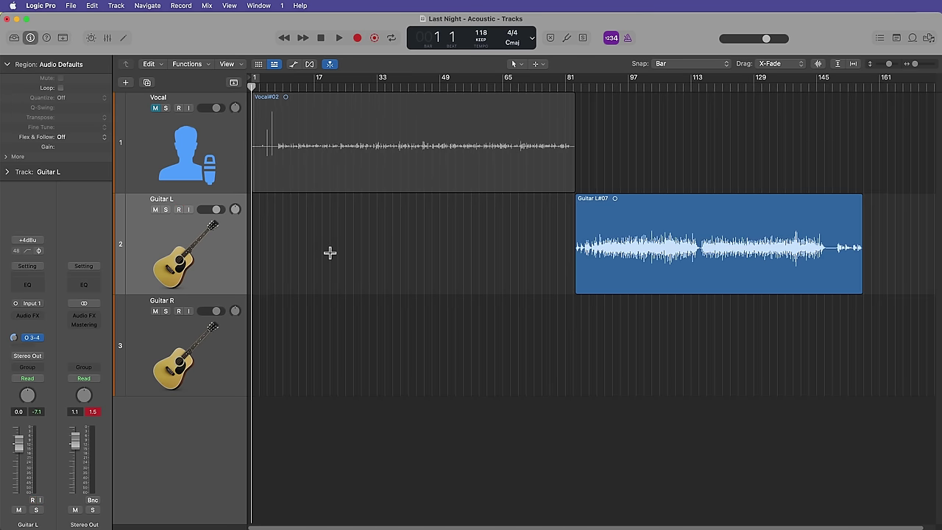
drag(723, 249, 346, 249)
click(364, 347)
click(343, 234)
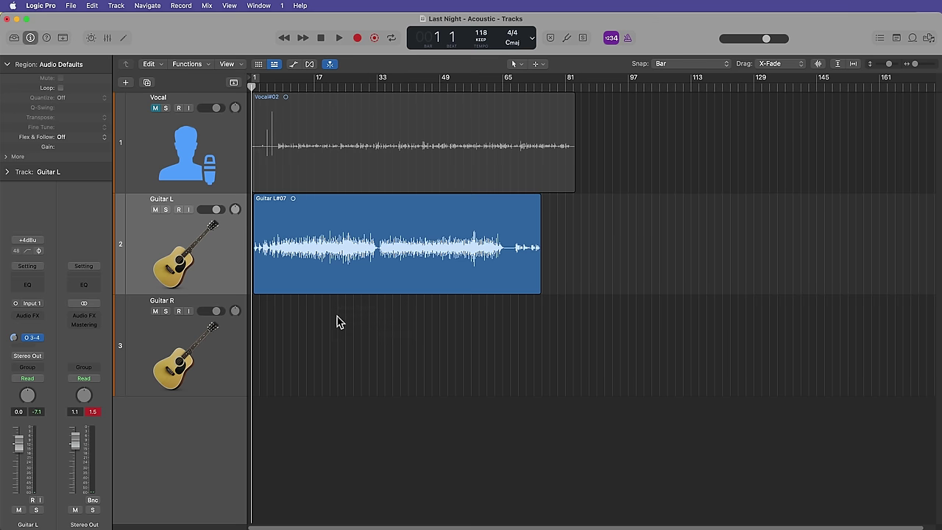
key(z)
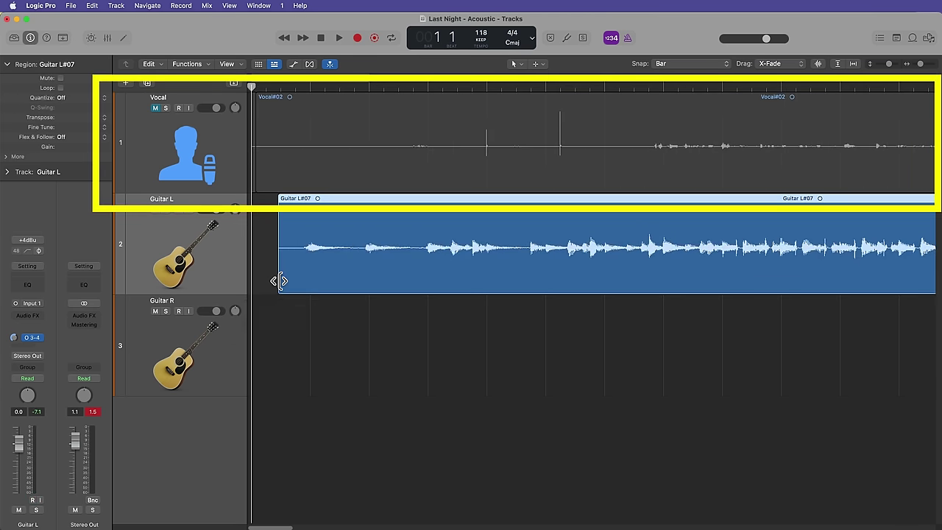
mouse_move(276, 278)
mouse_down()
mouse_move(227, 270)
mouse_move(278, 280)
mouse_up()
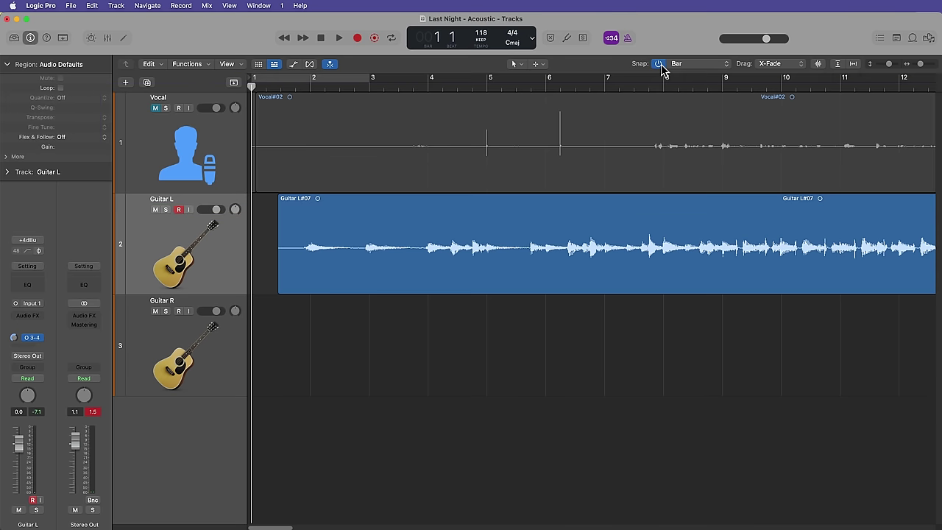
drag(280, 272, 212, 267)
Disarm Guitar L for recording and play the song again from the start
key(space)
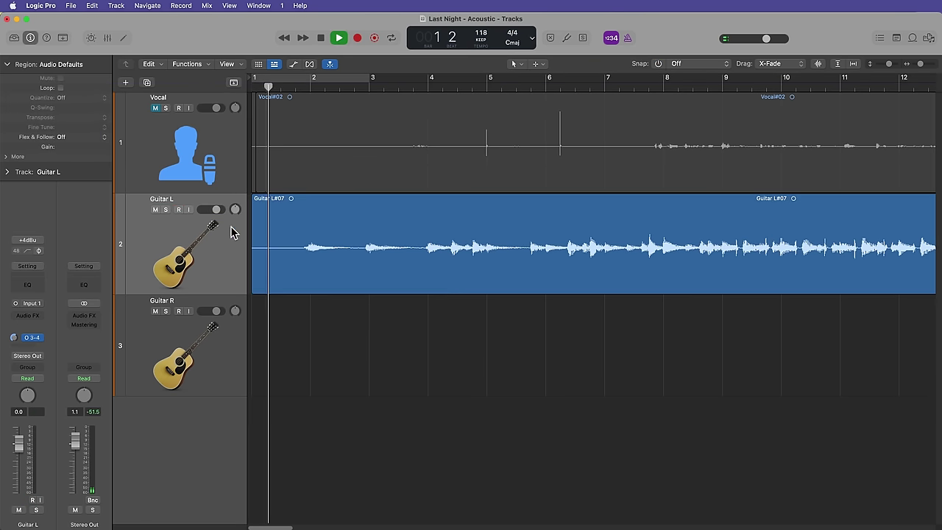
click(178, 211)
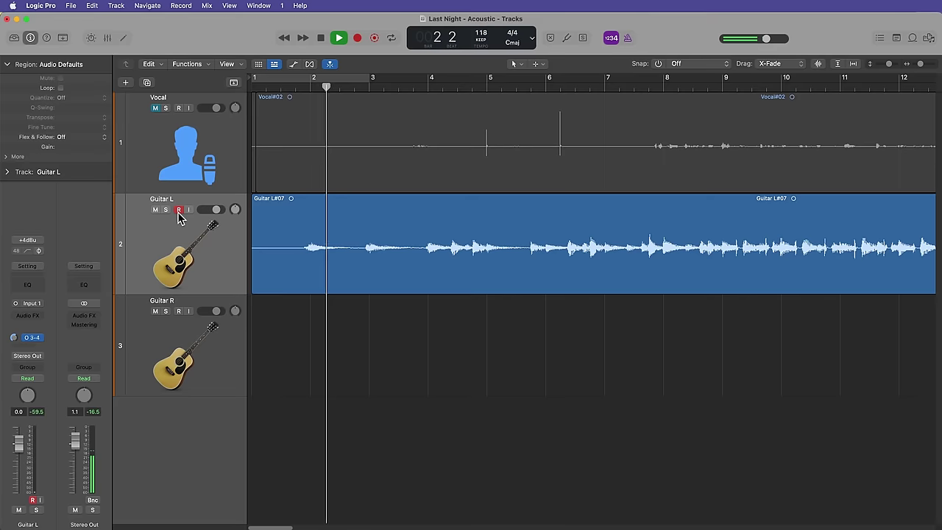
key(space)
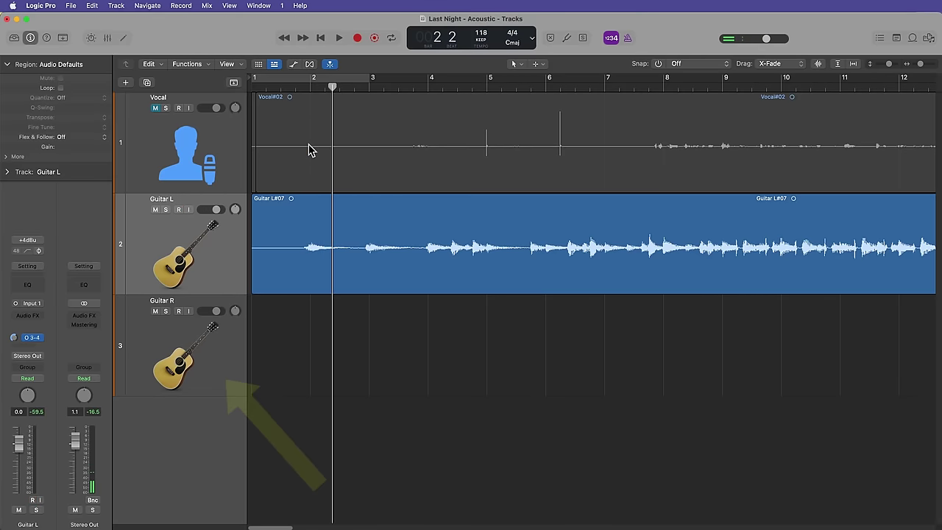
key(Return)
key(space)
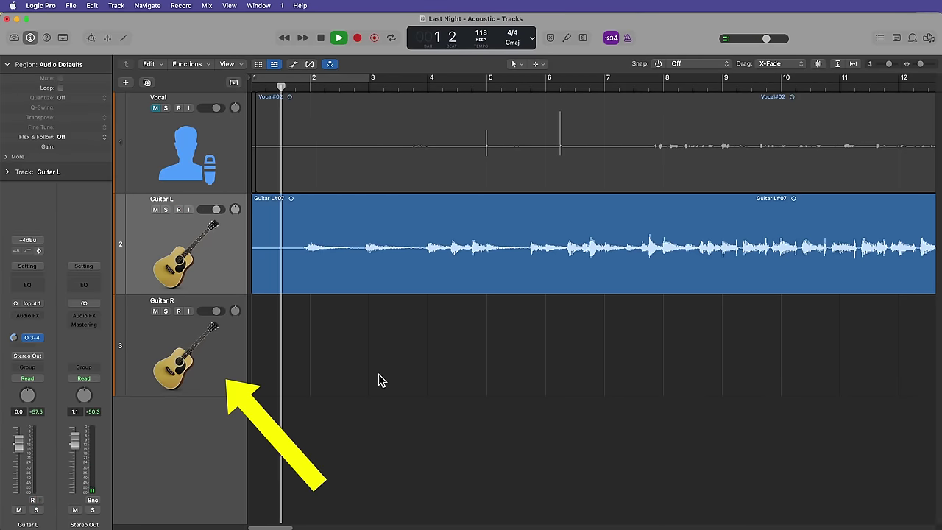
key(super+Left)
key(super+Left)
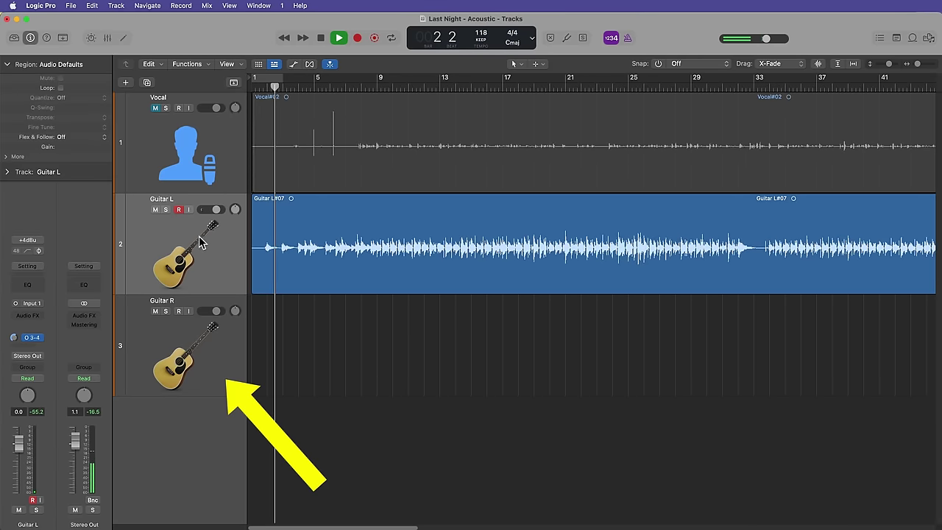
key(space)
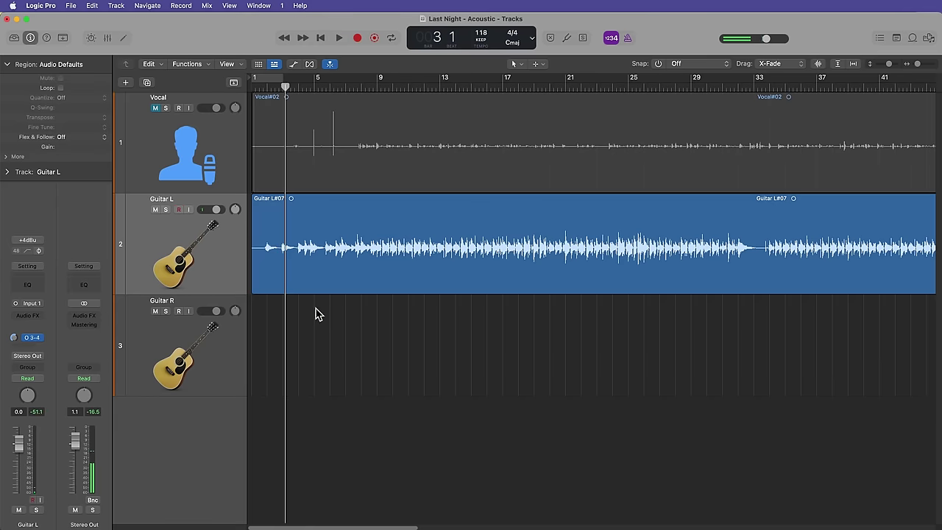
key(Return)
key(space)
key(super+Down)
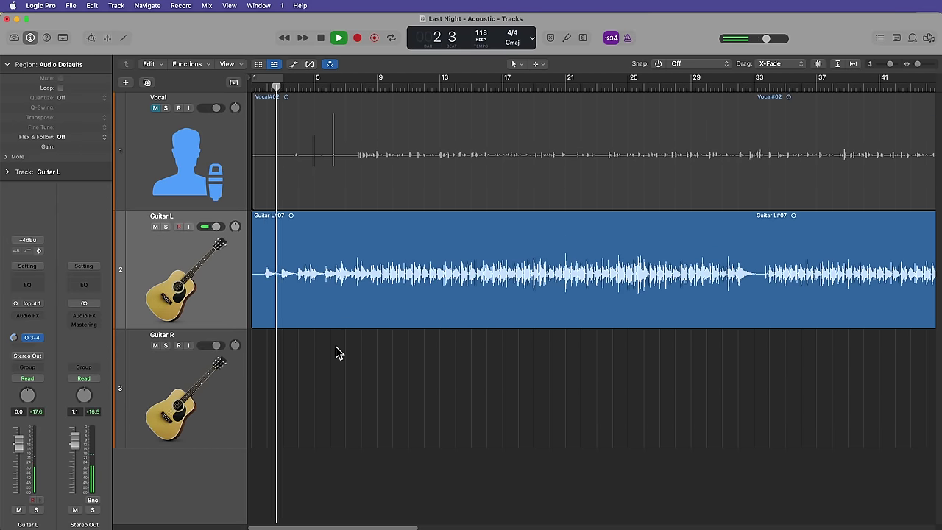
key(super+Right)
key(super+Right)
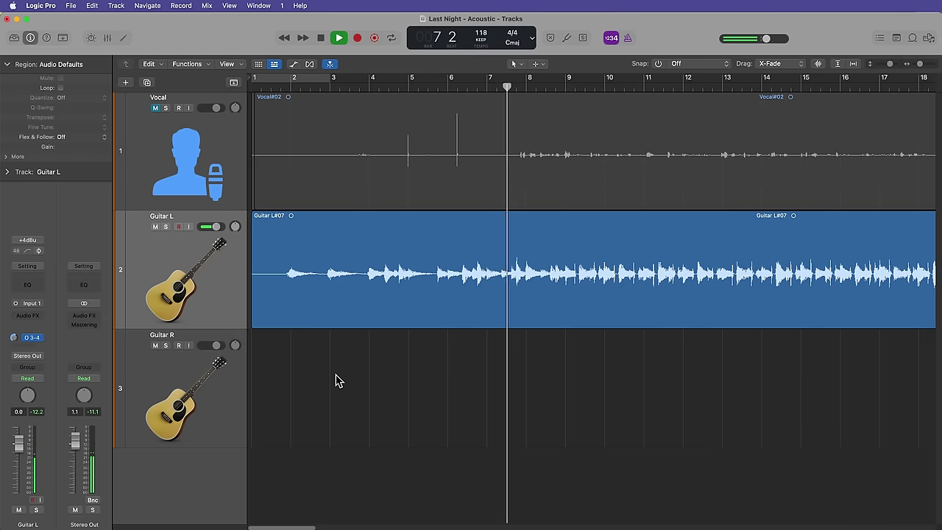
key(super+Left)
key(super+Left)
key(super+Left)
key(super+Left)
key(super+Left)
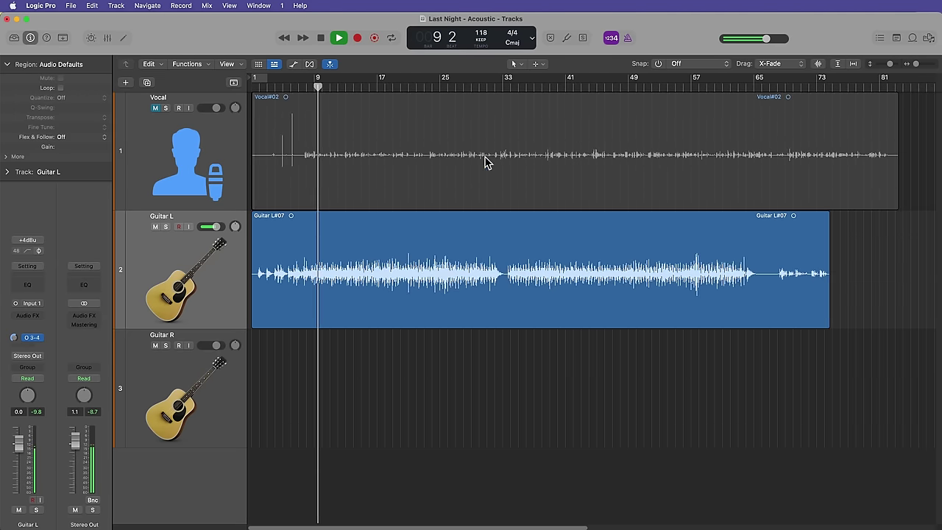
click(511, 92)
key(super+Right)
key(super+Right)
key(super+Right)
key(super+Right)
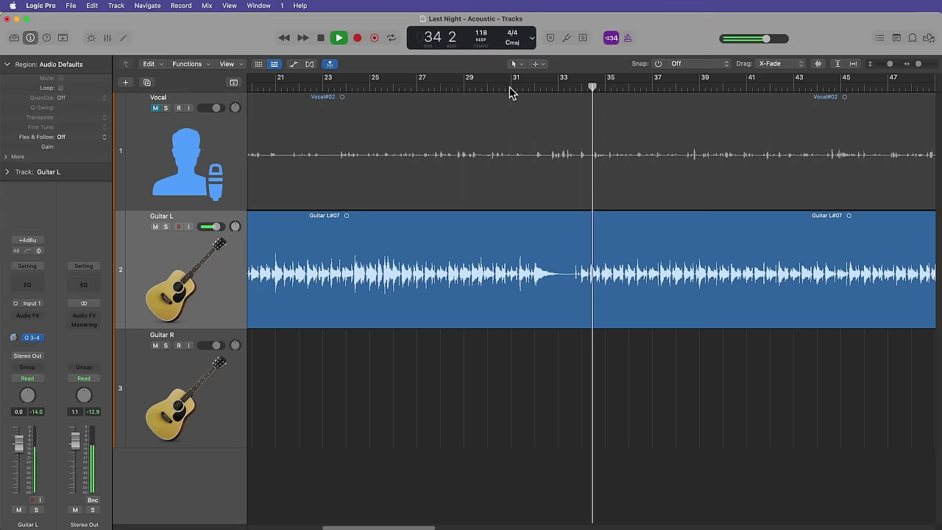
scroll(442, 398, right, 6)
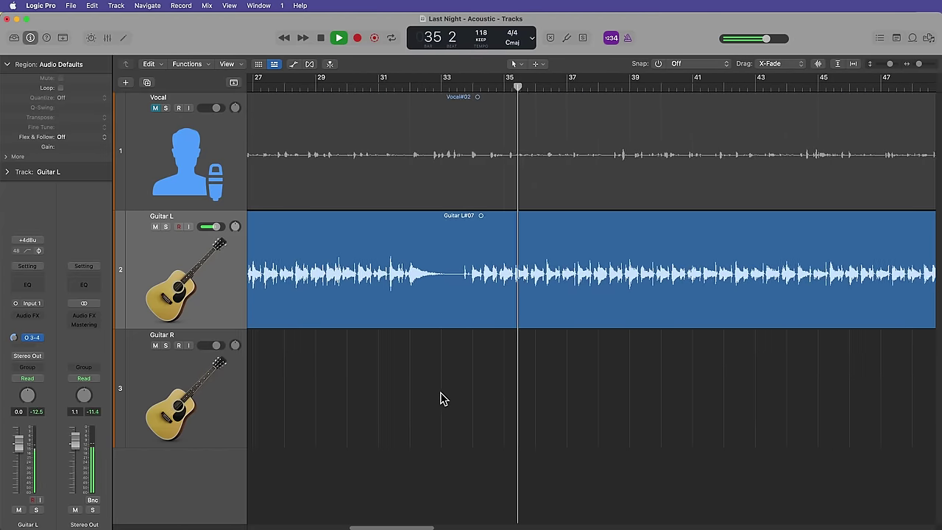
scroll(442, 402, right, 2)
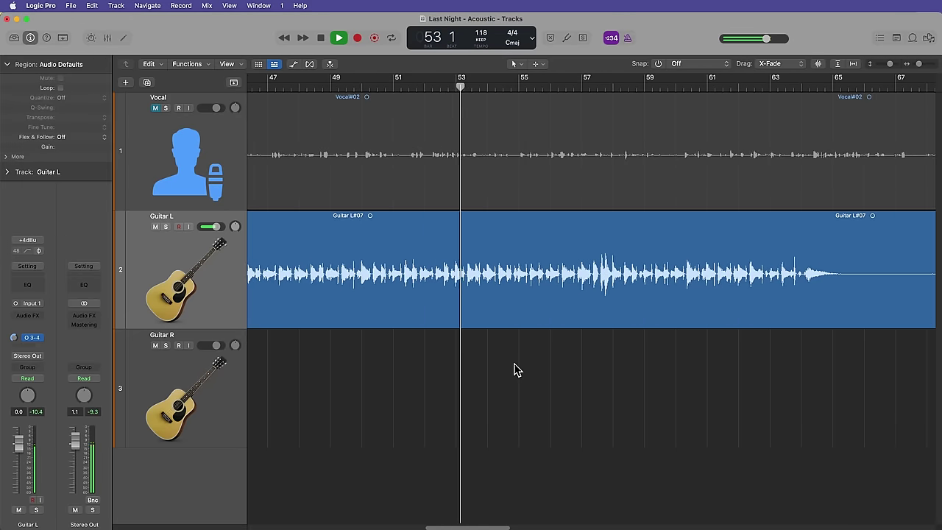
key(space)
key(z)
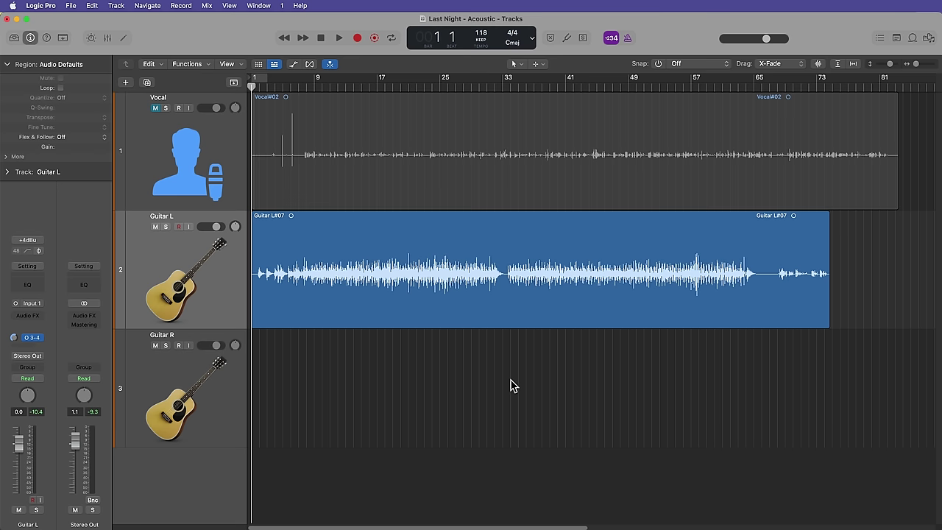
Record a new second take on Guitar R, then select the Guitar L region
click(338, 394)
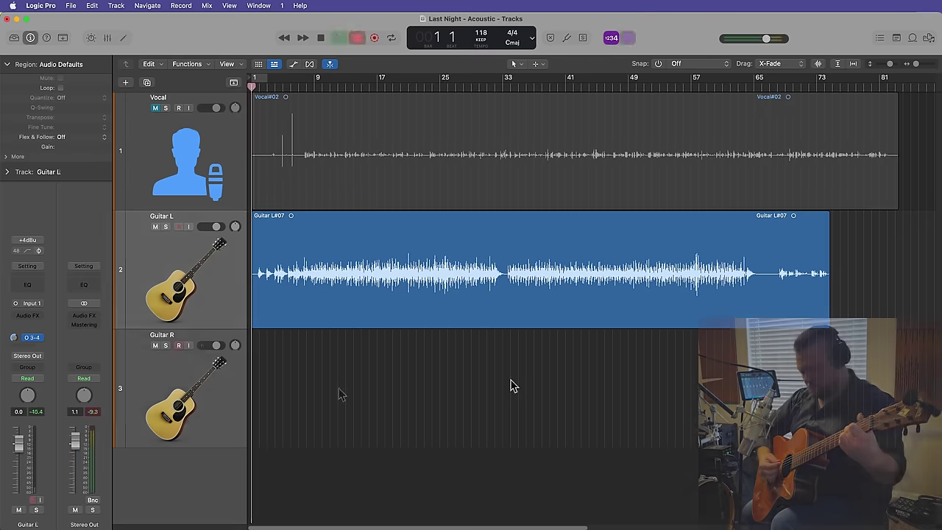
key(r)
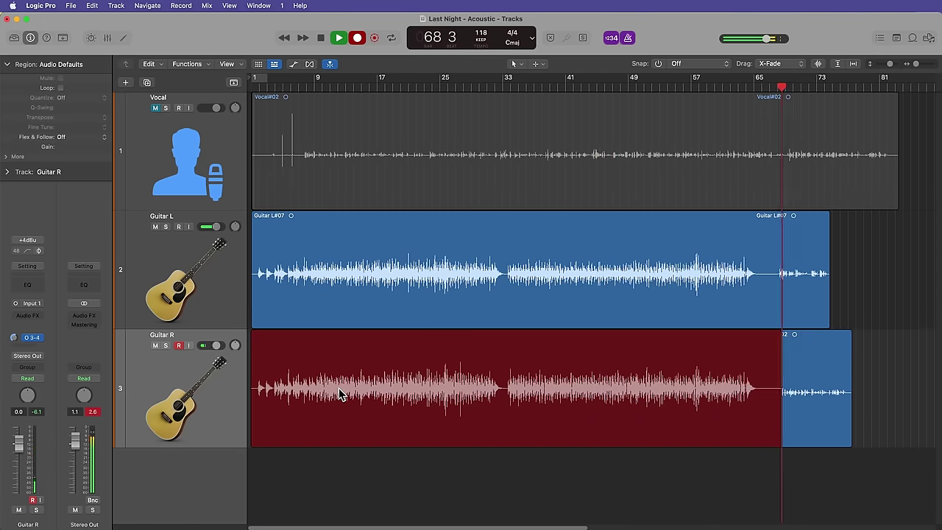
key(space)
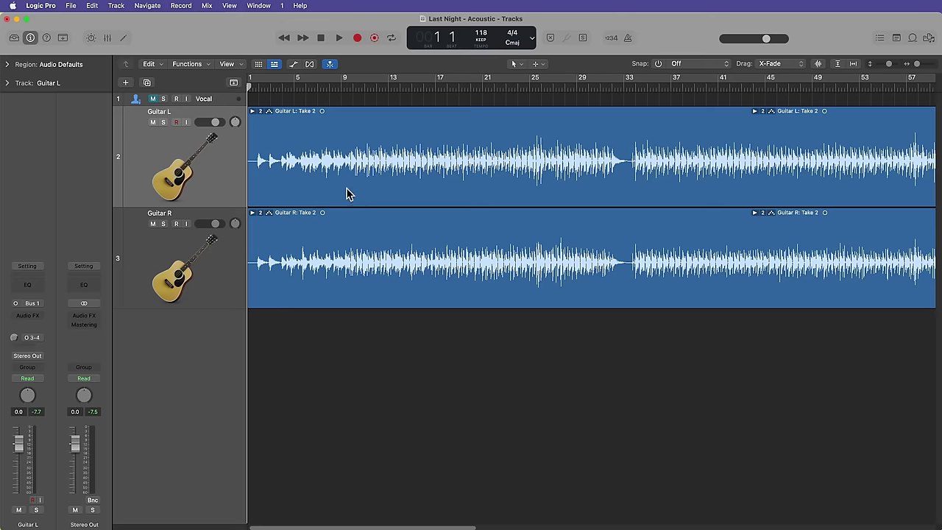
click(350, 194)
Select Guitar L's take folder and expand it to show its takes
click(199, 259)
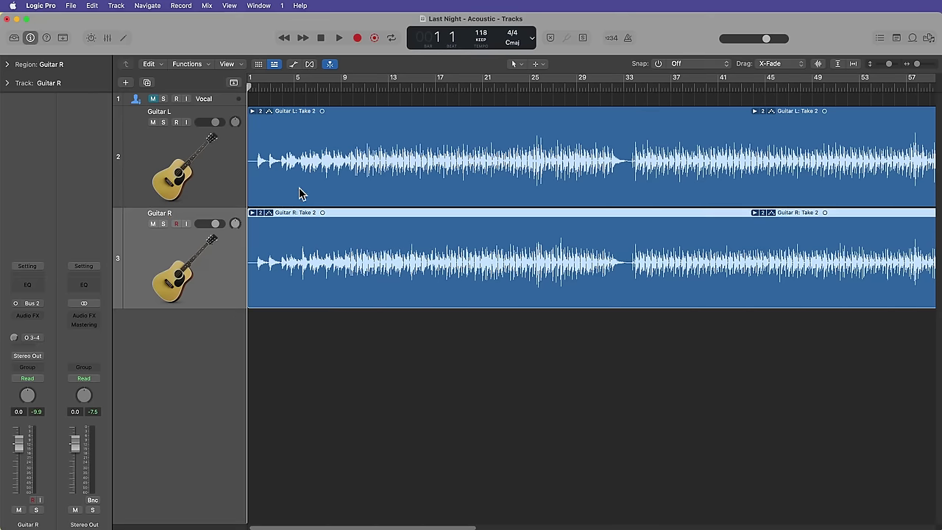
click(301, 194)
click(297, 250)
click(325, 326)
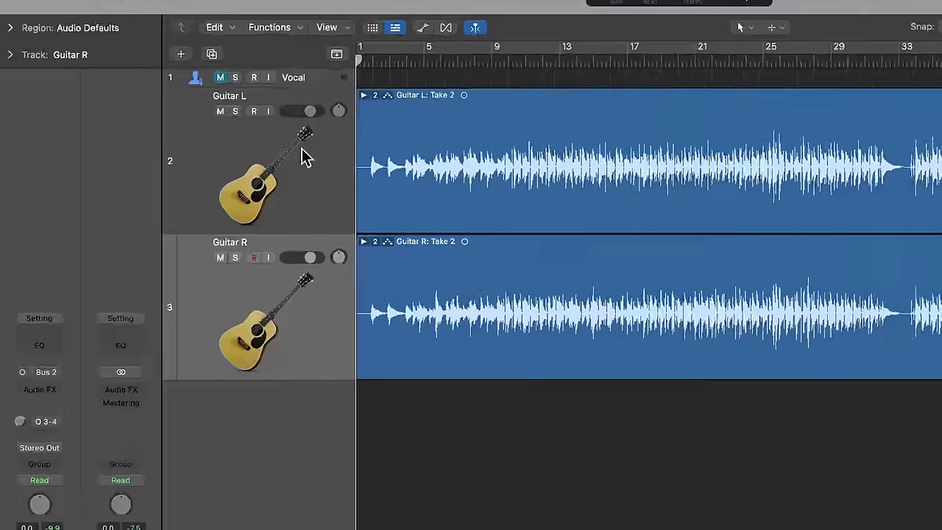
click(255, 124)
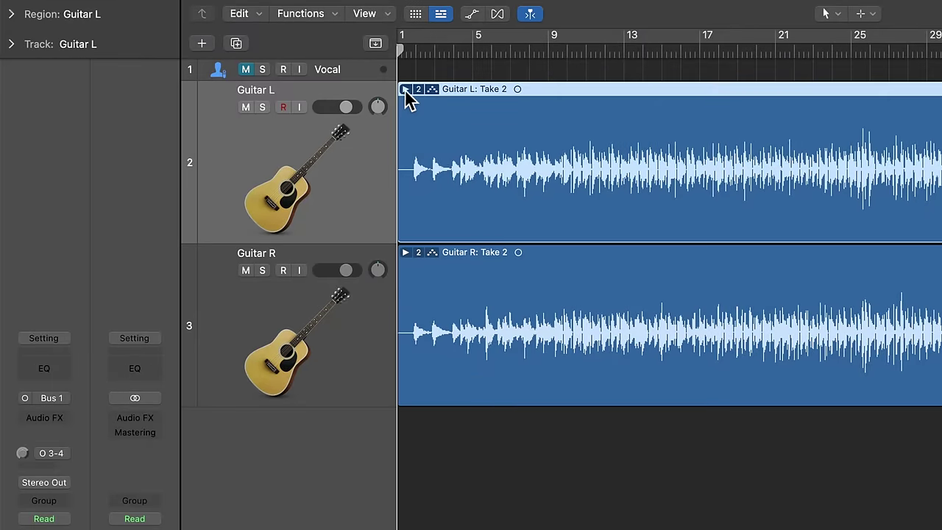
click(406, 90)
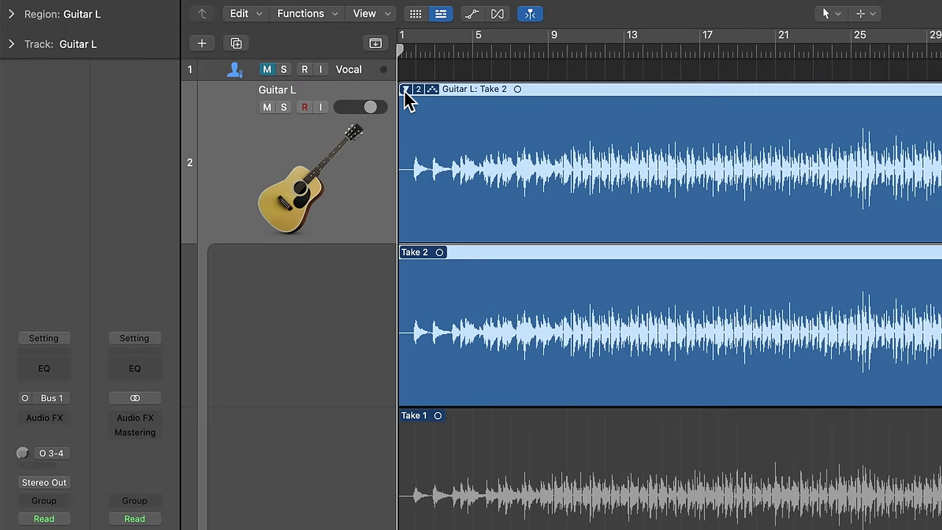
Compare Take 1 and Take 2, make Take 1 active, collapse the folder and open the take menu
click(464, 463)
click(472, 351)
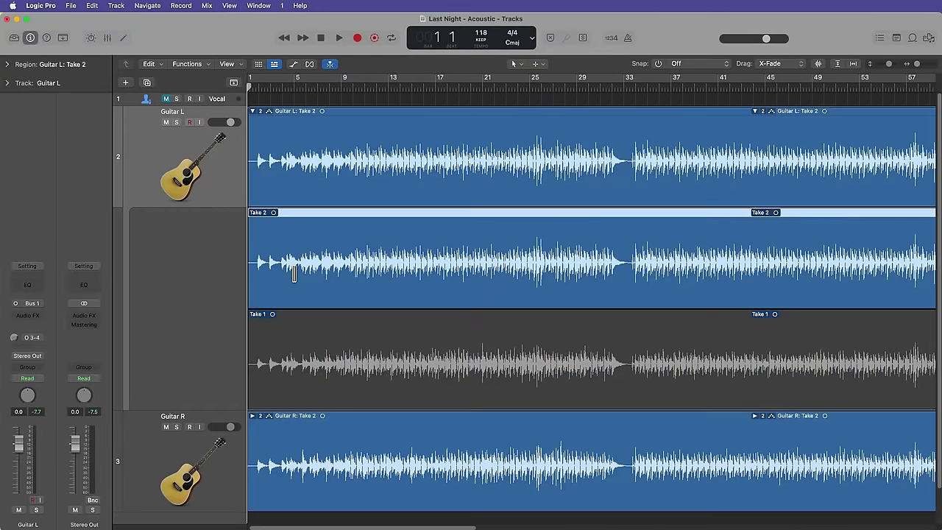
click(311, 354)
click(307, 274)
click(305, 337)
click(310, 269)
click(309, 337)
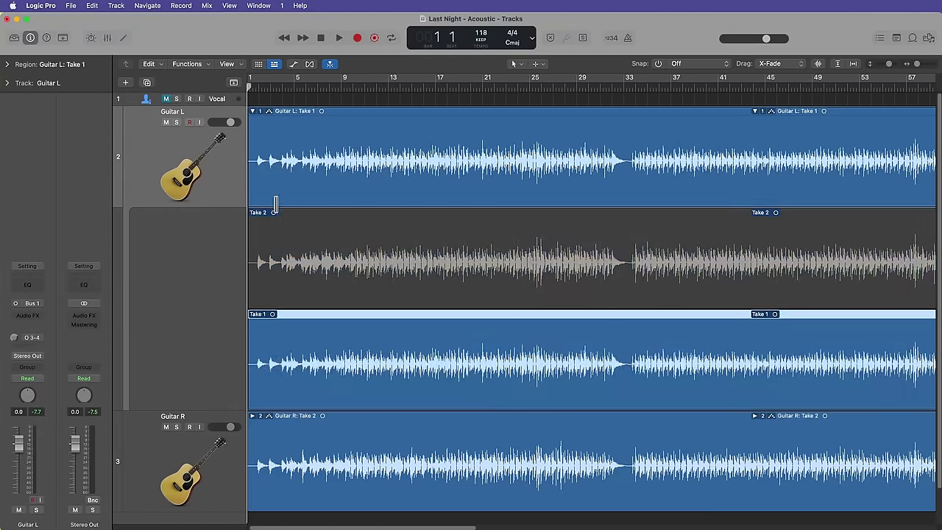
click(253, 112)
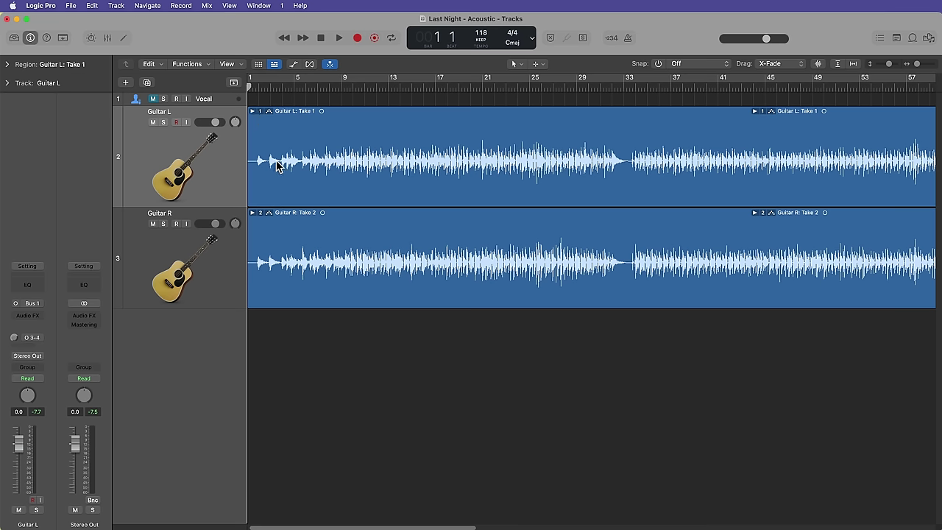
click(261, 112)
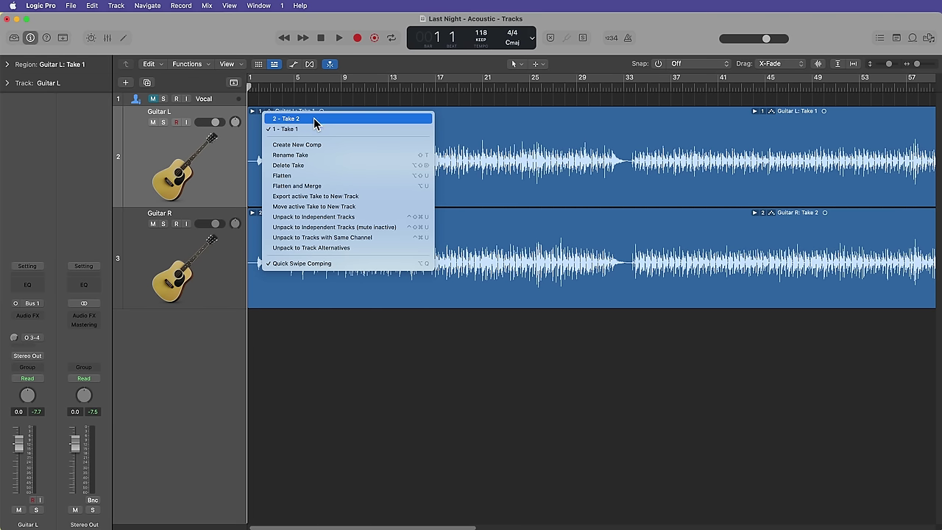
click(365, 363)
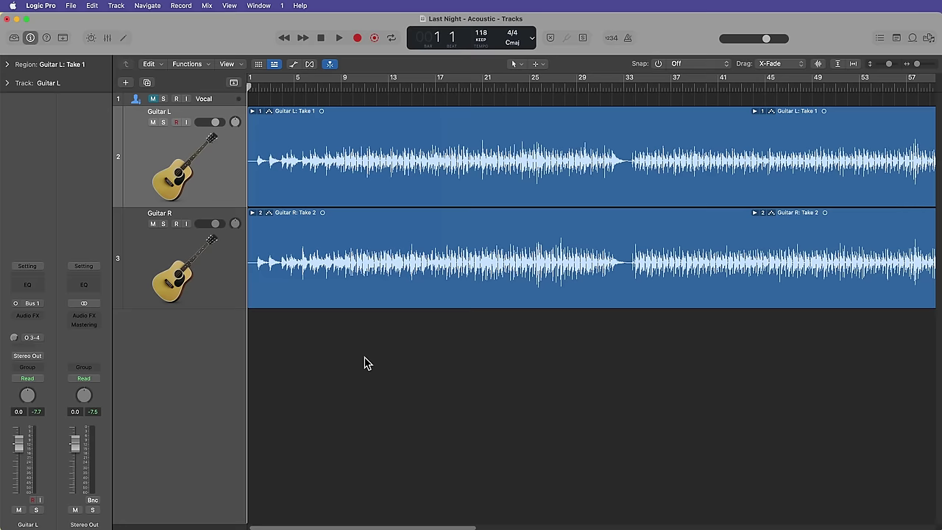
click(333, 283)
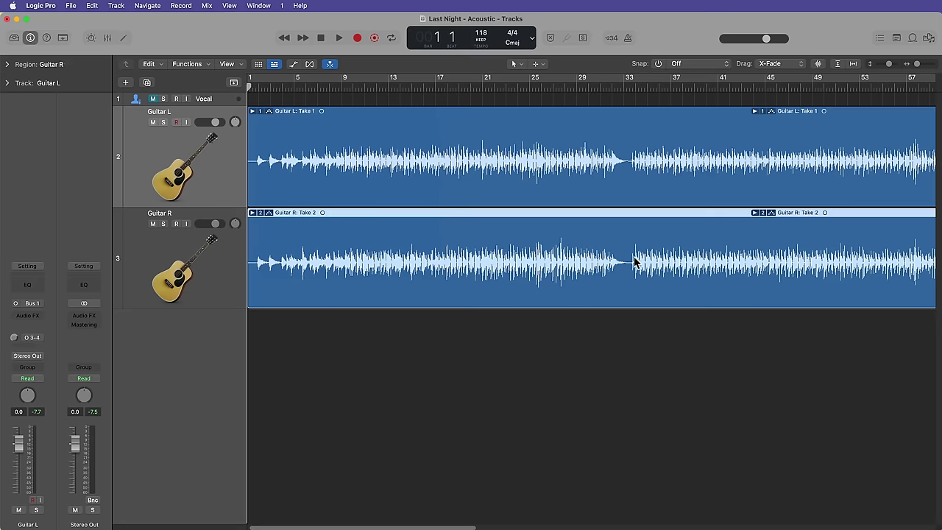
click(684, 159)
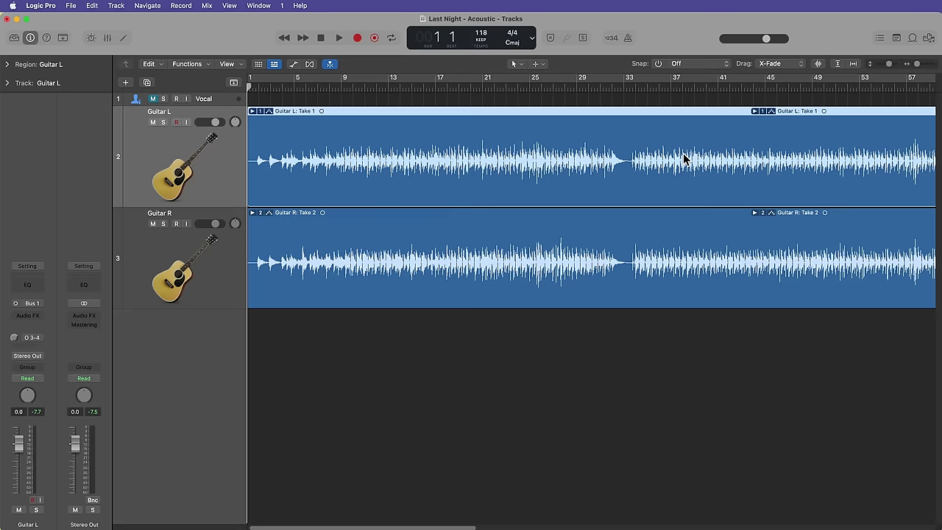
click(651, 317)
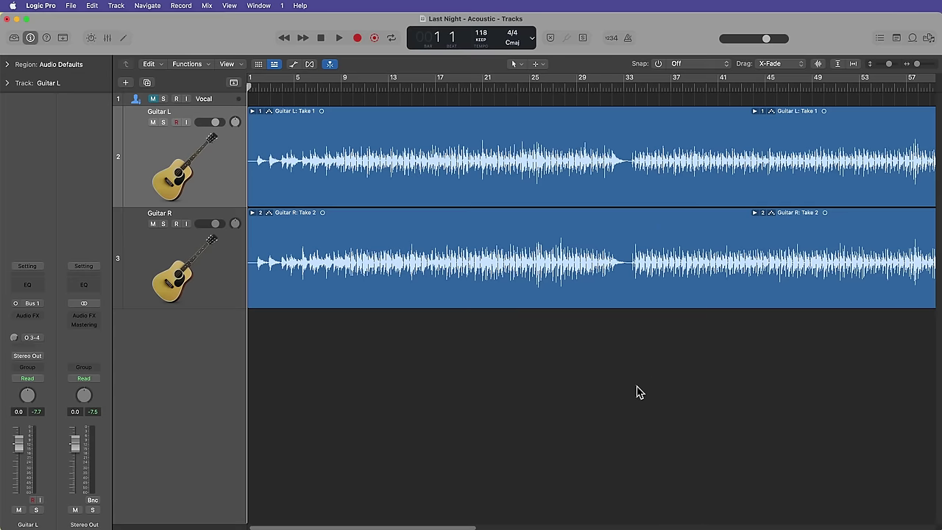
Pan Guitar L to -44 and Guitar R to +44 in the Mixer
key(x)
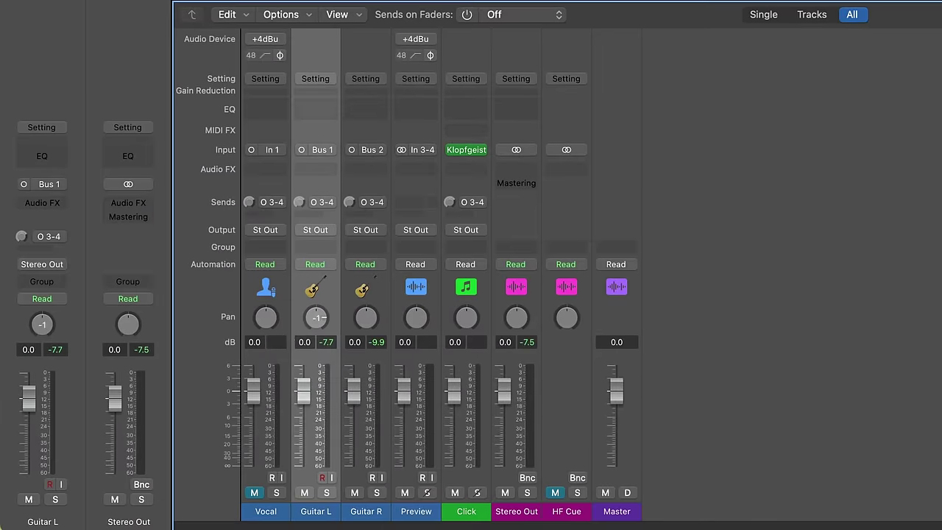
drag(324, 322, 326, 362)
drag(366, 317, 366, 308)
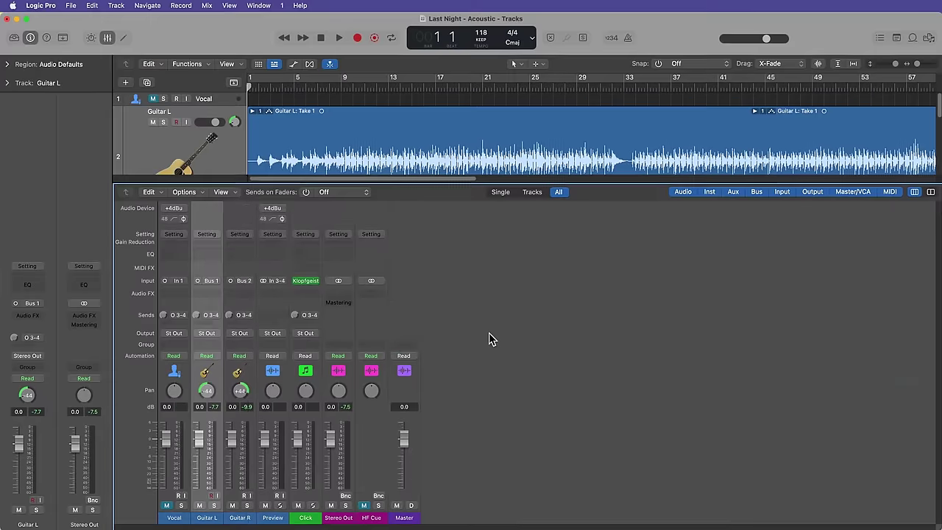
key(x)
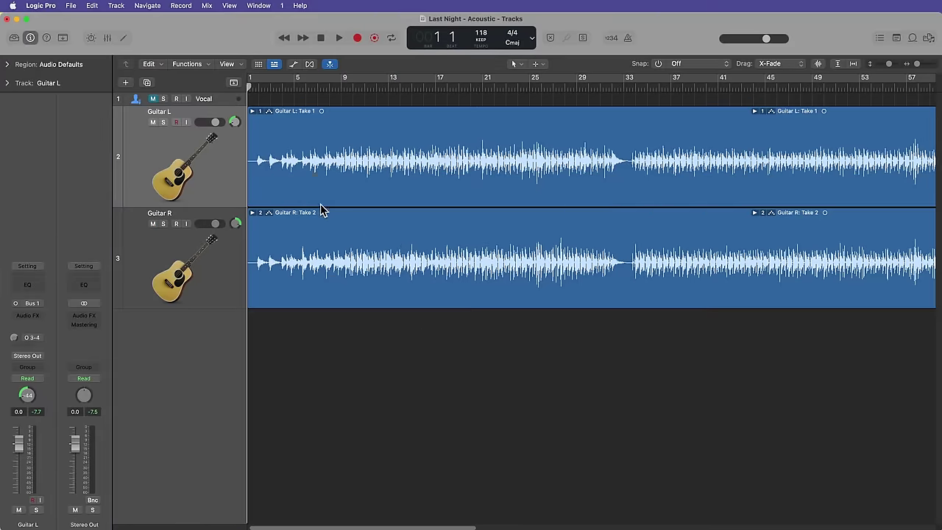
Play back from around bar 11 to check the guitar panning
click(358, 91)
key(space)
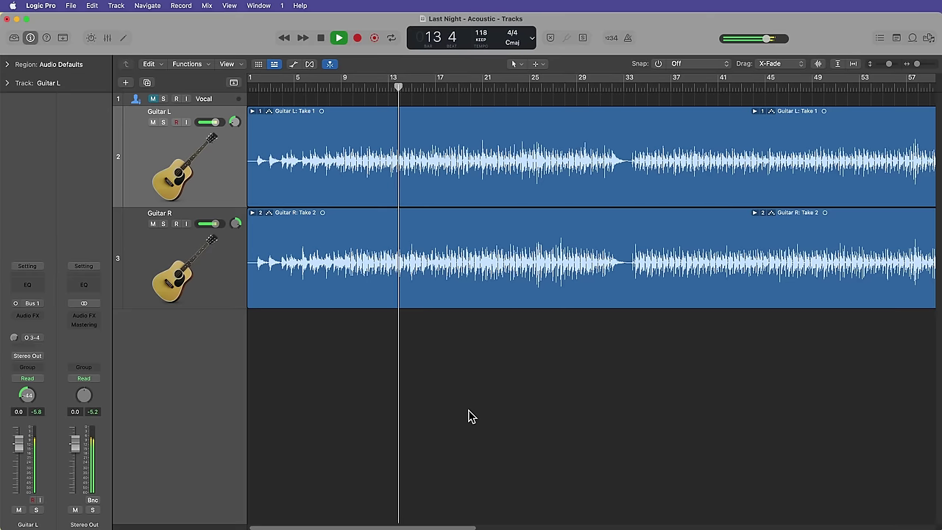
key(space)
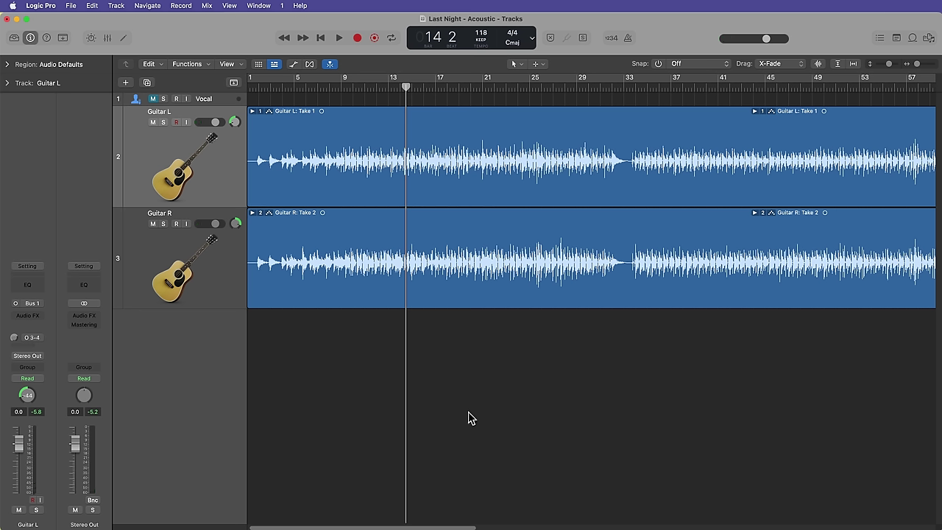
key(x)
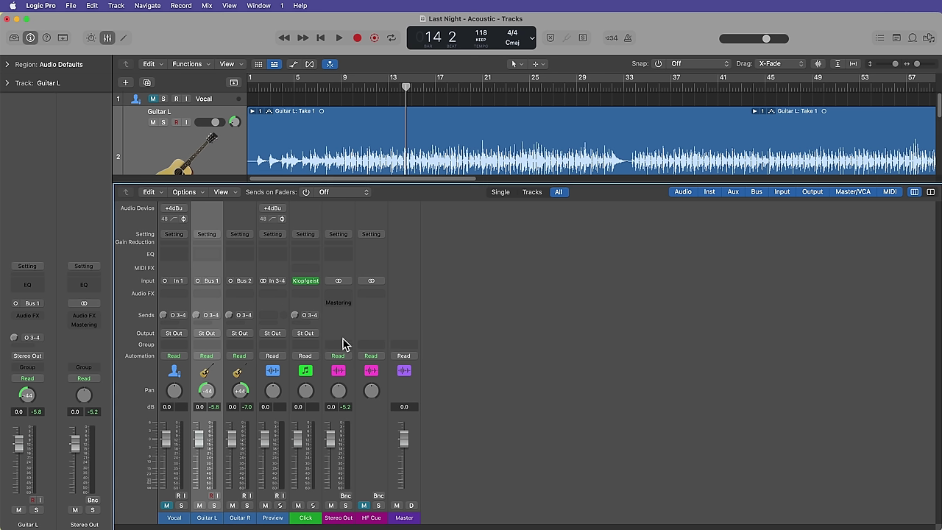
Close the mixer and briefly expand Guitar L's take folder to view its takes
key(x)
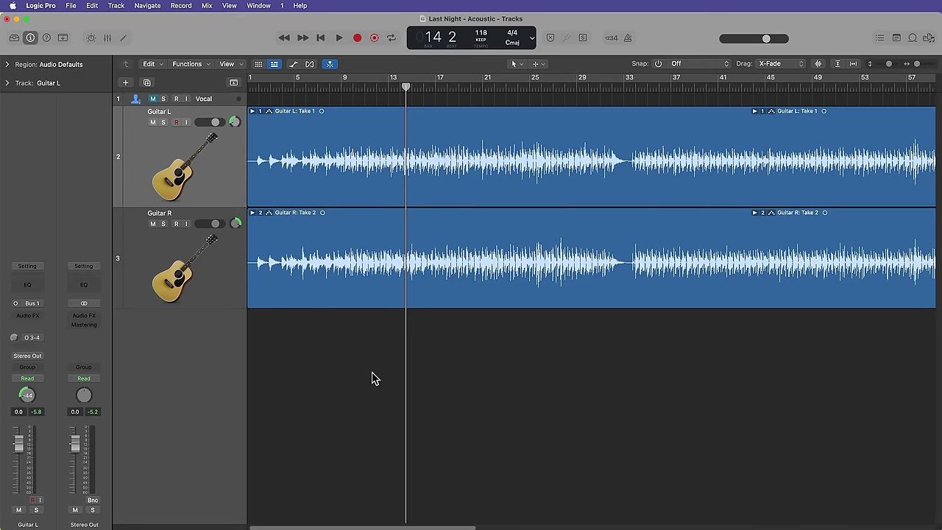
click(298, 163)
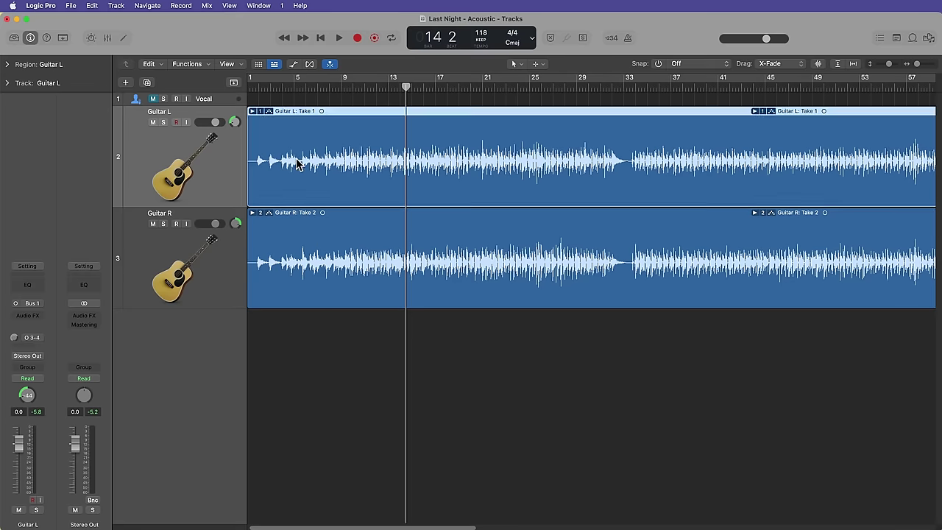
click(253, 111)
click(300, 346)
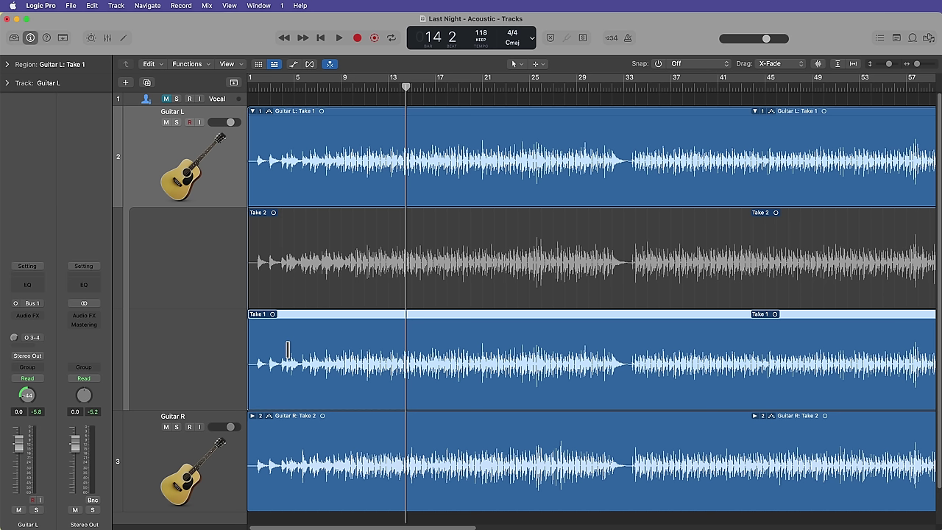
click(253, 111)
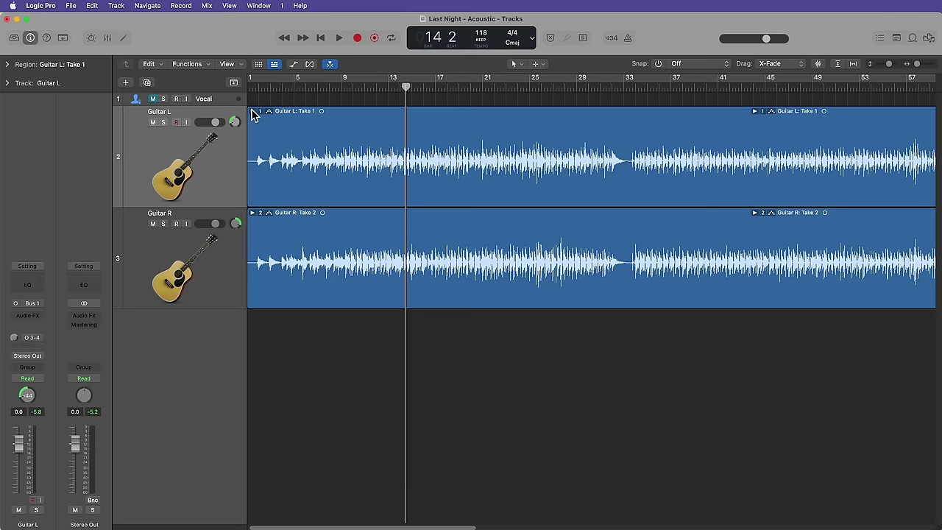
Expand Guitar R's take folder and zoom in on the first nine bars from bar 1
click(251, 214)
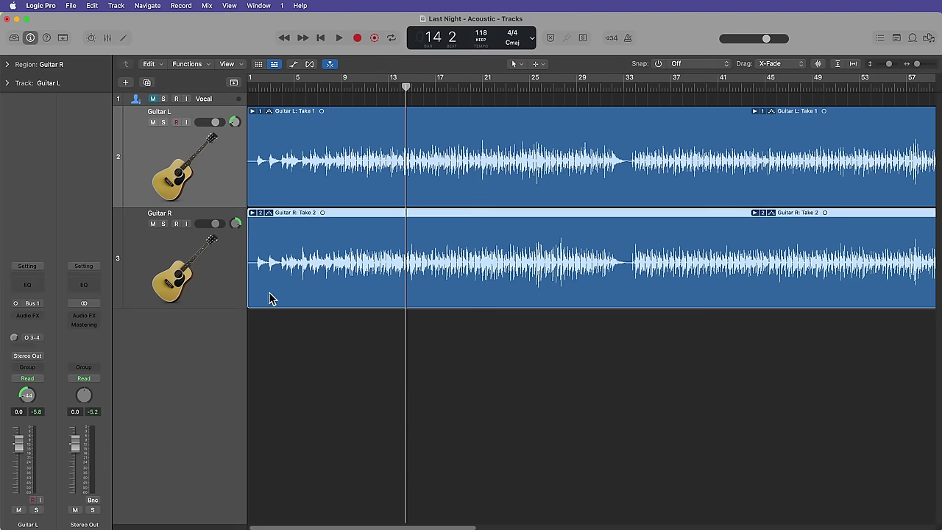
click(252, 212)
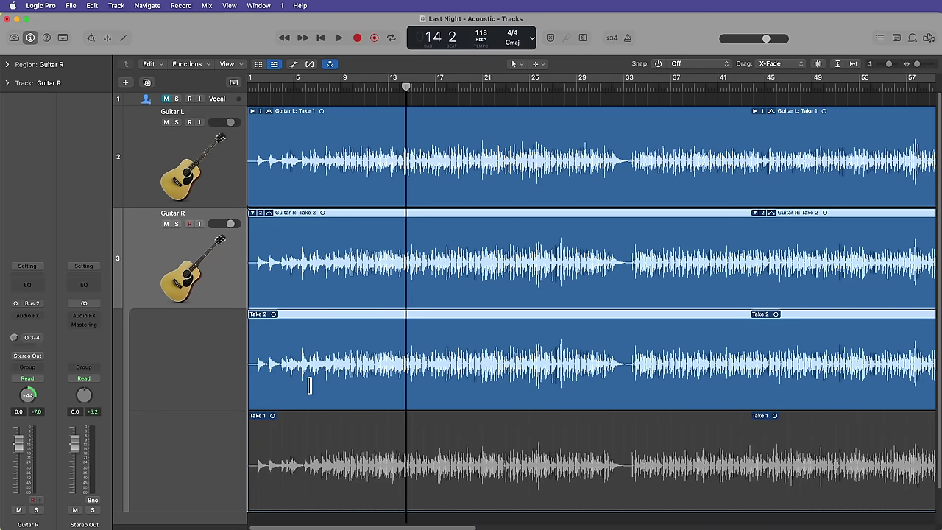
key(Return)
key(super+Right)
key(super+Right)
key(super+Right)
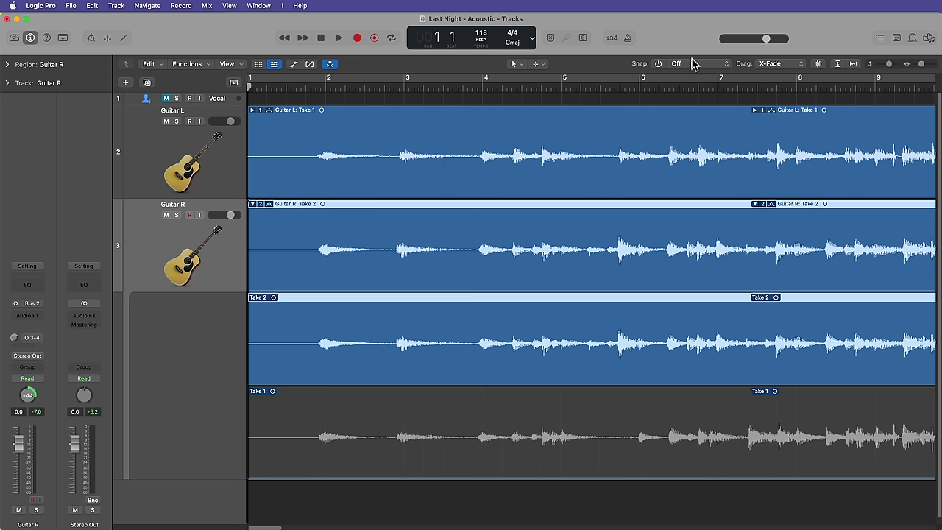
Set a cycle range over bars 2–9 and audition the Guitar R takes
drag(303, 83, 858, 110)
mouse_move(753, 77)
mouse_down()
mouse_move(736, 78)
mouse_move(761, 81)
mouse_up()
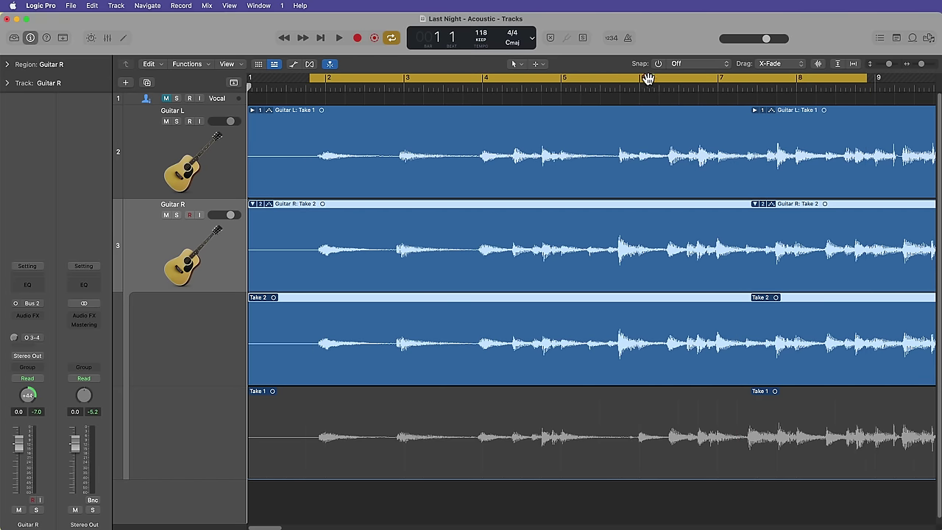
drag(647, 78, 631, 99)
key(space)
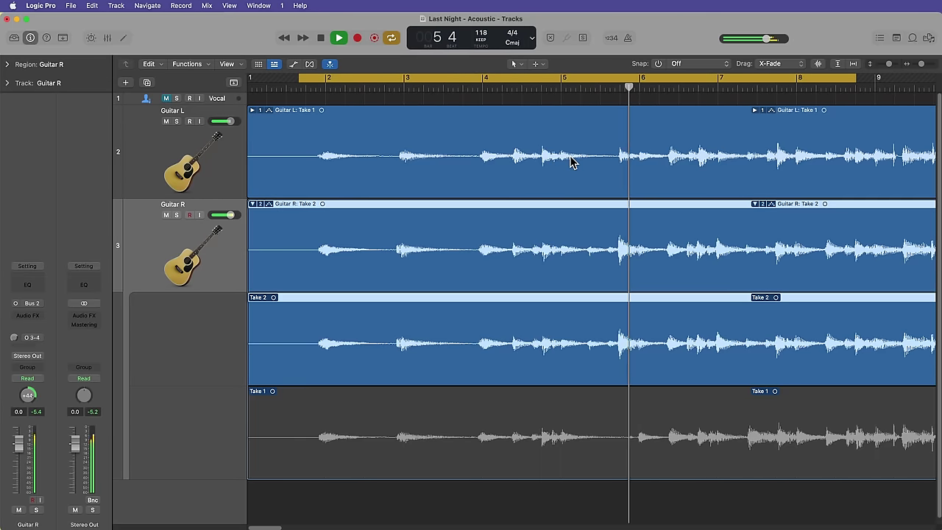
key(space)
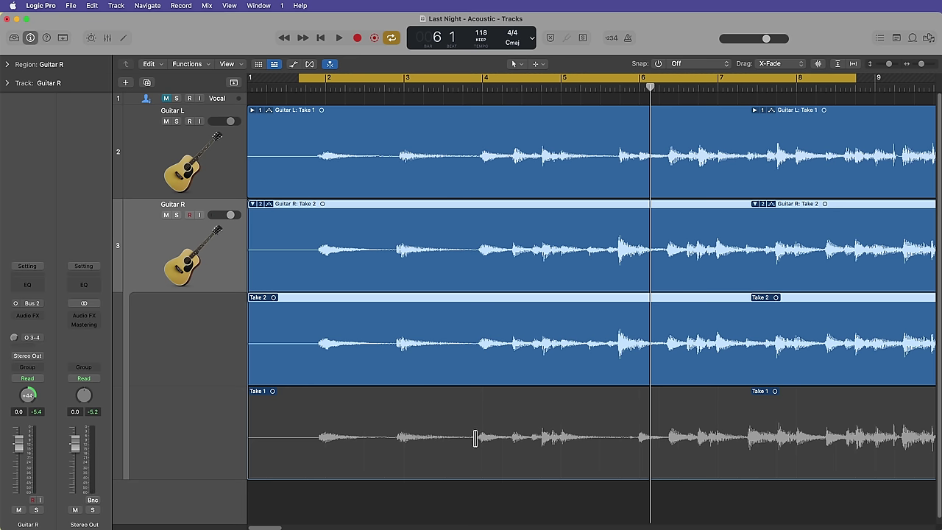
Comp in Take 1 from bar 4, extend it back to the start, and audition Comp A
drag(477, 439, 617, 466)
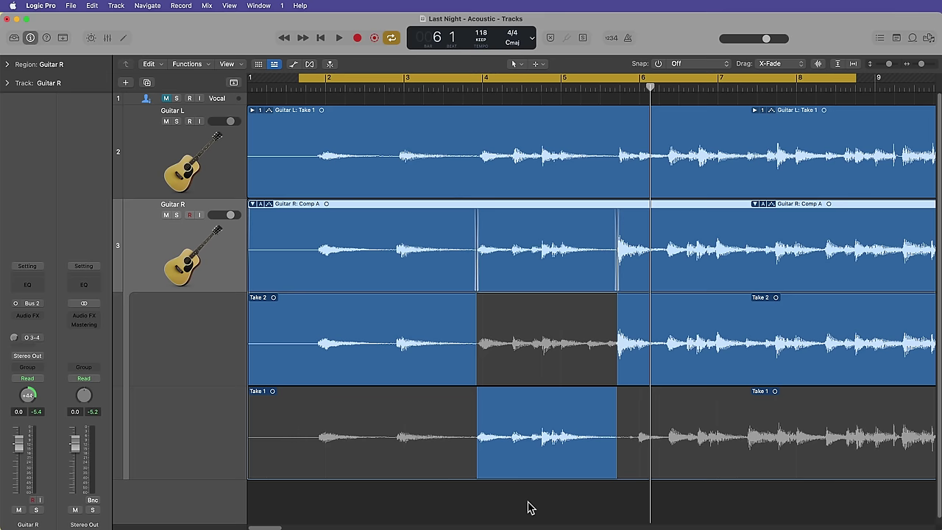
key(space)
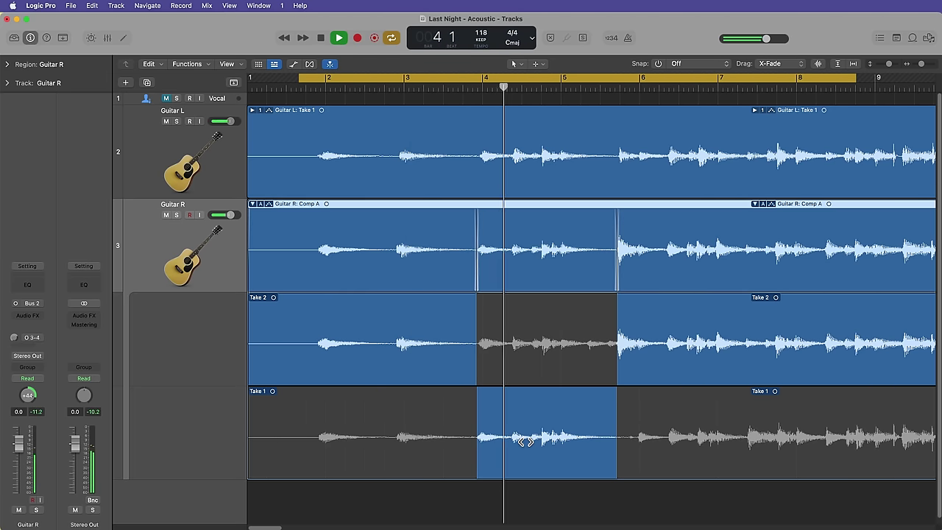
drag(479, 412, 193, 429)
key(space)
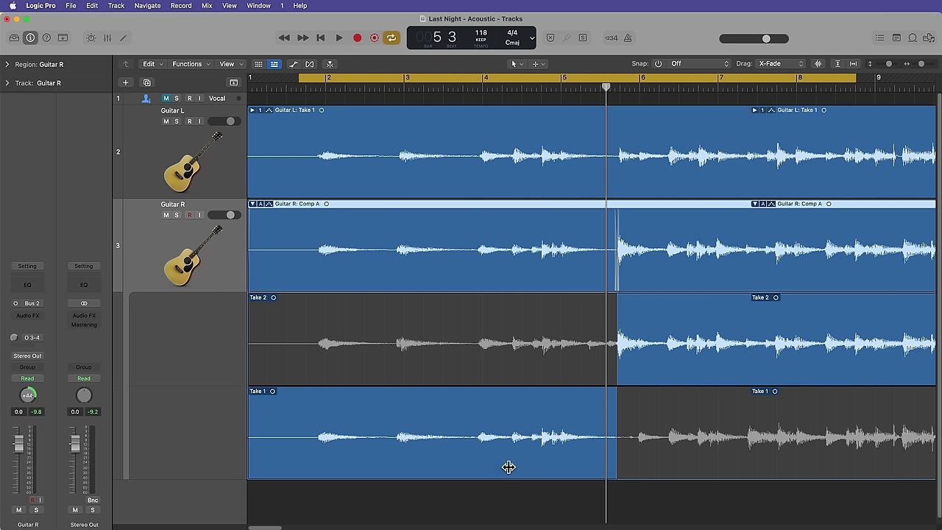
key(space)
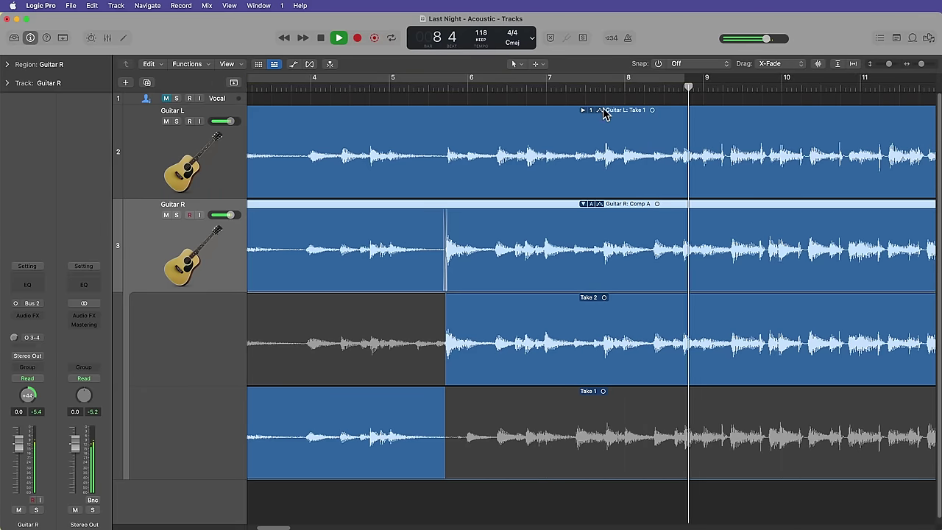
Set a new cycle range over bars 7–14 and play it through to bar 10
key(space)
drag(652, 81, 936, 77)
scroll(776, 130, right, 8)
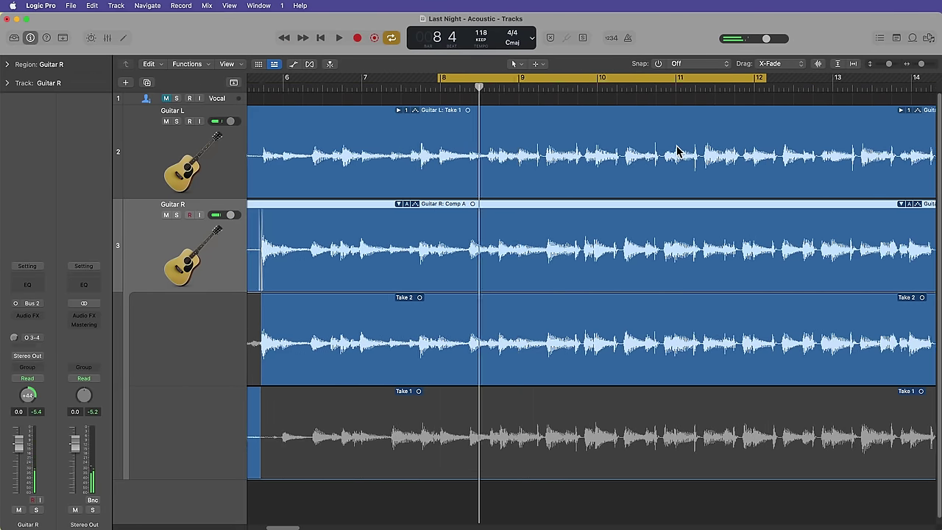
drag(629, 75, 851, 77)
scroll(600, 257, left, 3)
drag(550, 79, 478, 90)
key(space)
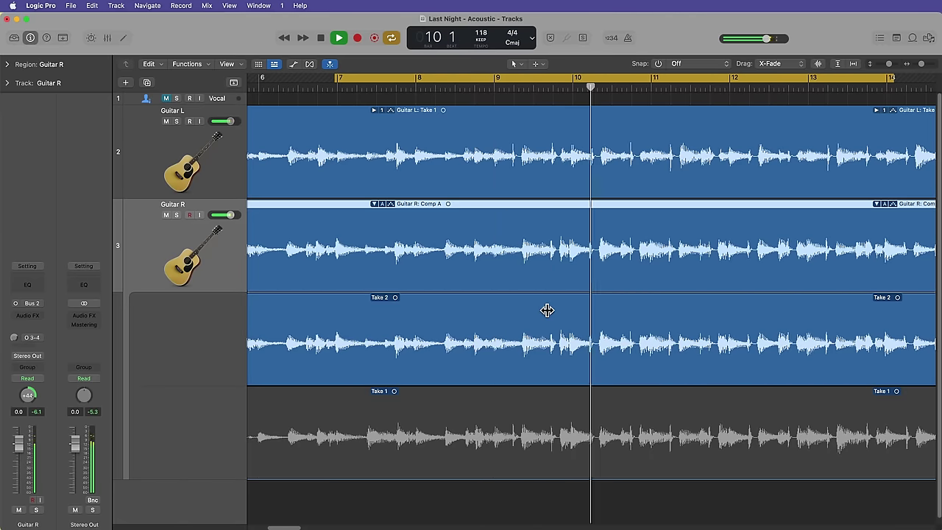
key(space)
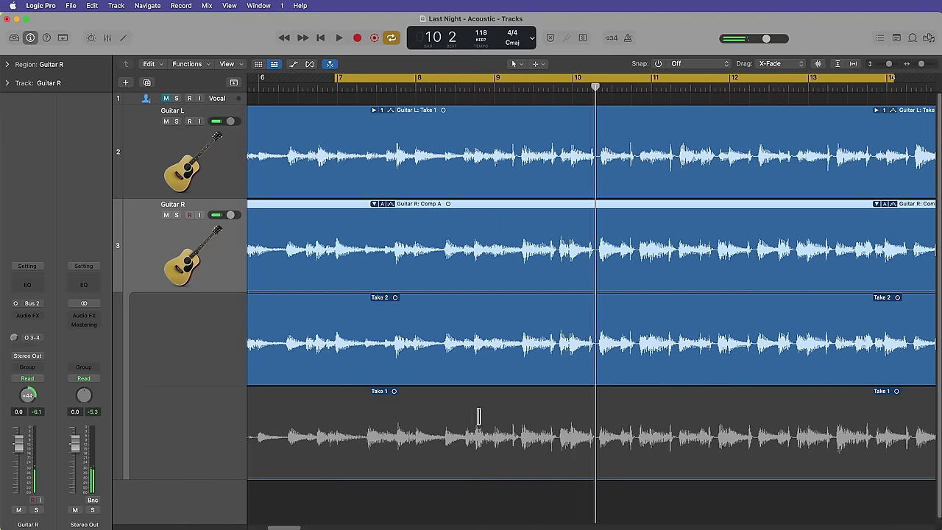
Zoom in and comp Take 1 from mid-bar 8 to late bar 10
key(super+Right)
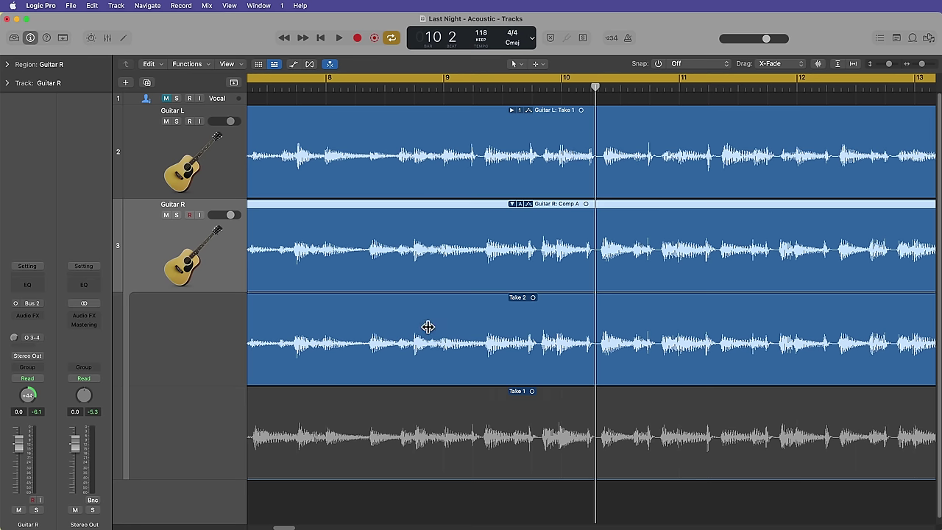
scroll(458, 424, left, 2)
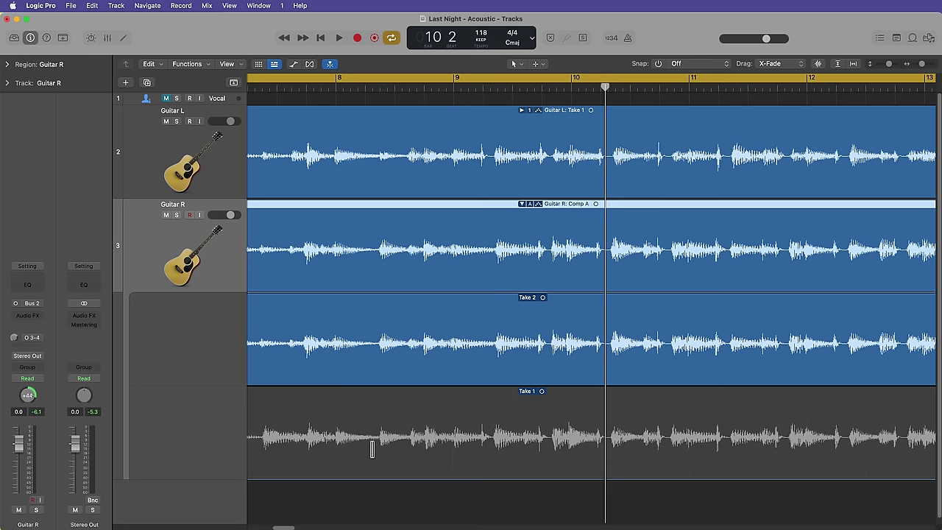
drag(378, 443, 665, 461)
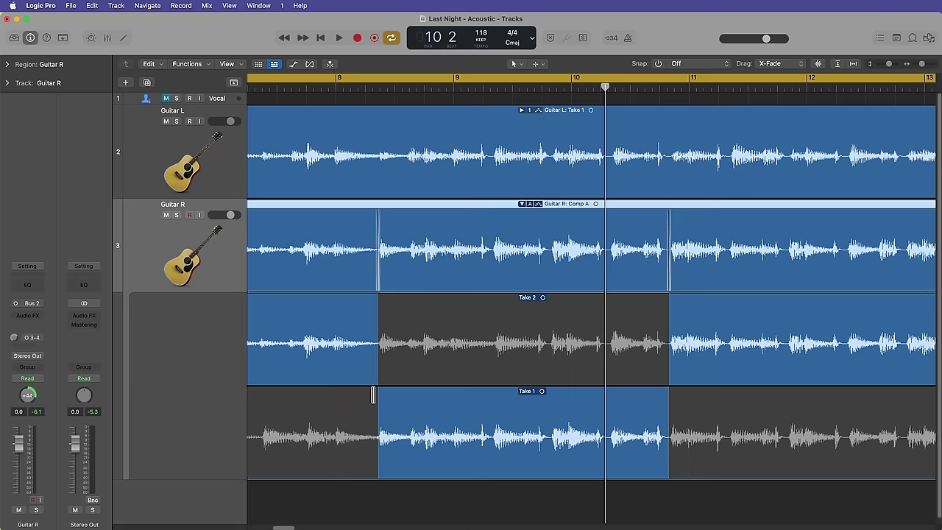
Fine-tune the Take 1/Take 2 comp boundaries around bars 8–10 and audition from bar 7
drag(378, 401, 377, 488)
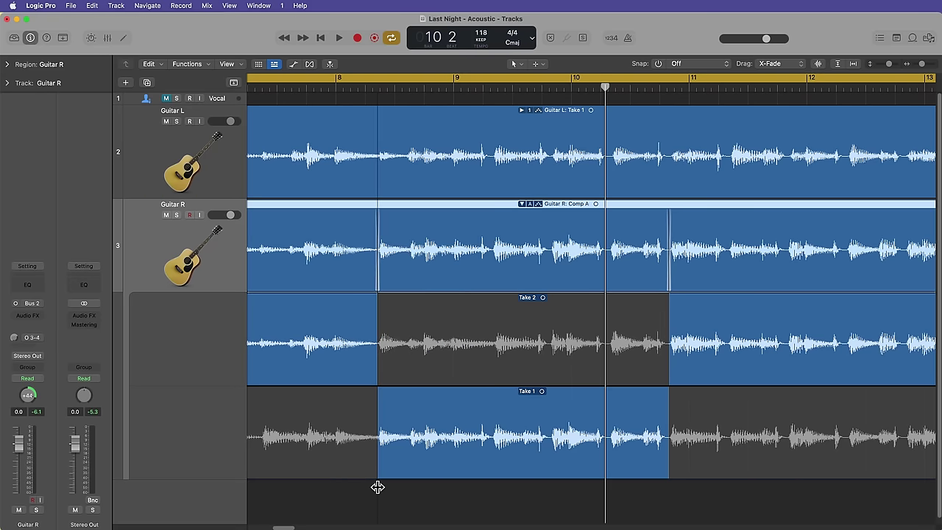
drag(378, 487, 378, 487)
mouse_move(668, 464)
mouse_down()
mouse_move(644, 464)
mouse_move(667, 466)
mouse_up()
key(space)
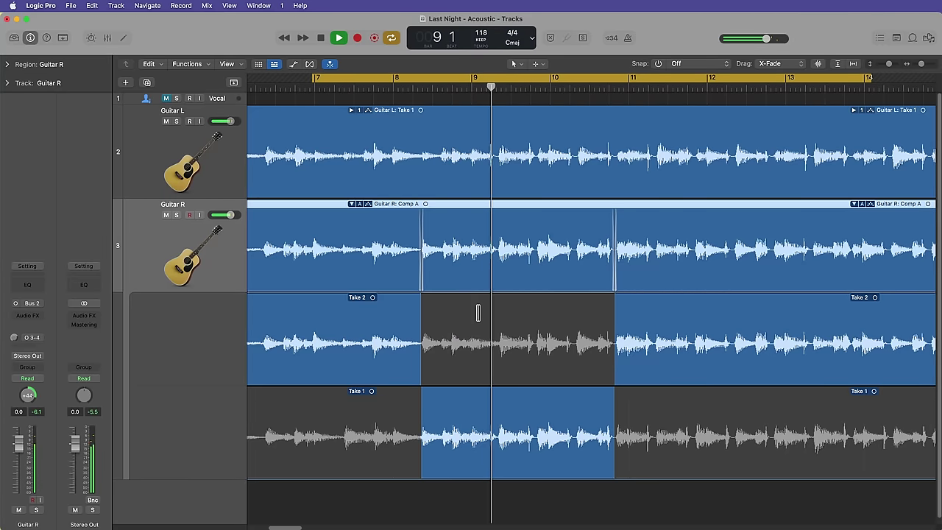
key(space)
drag(421, 419, 470, 459)
key(space)
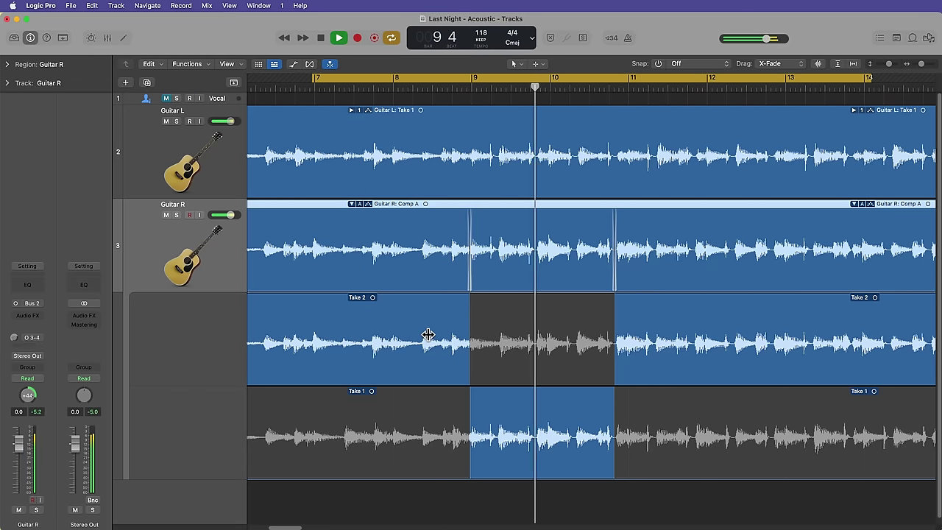
Extend Take 1 in the comp to just past bar 17 and stretch the cycle to bar 18
scroll(428, 335, right, 5)
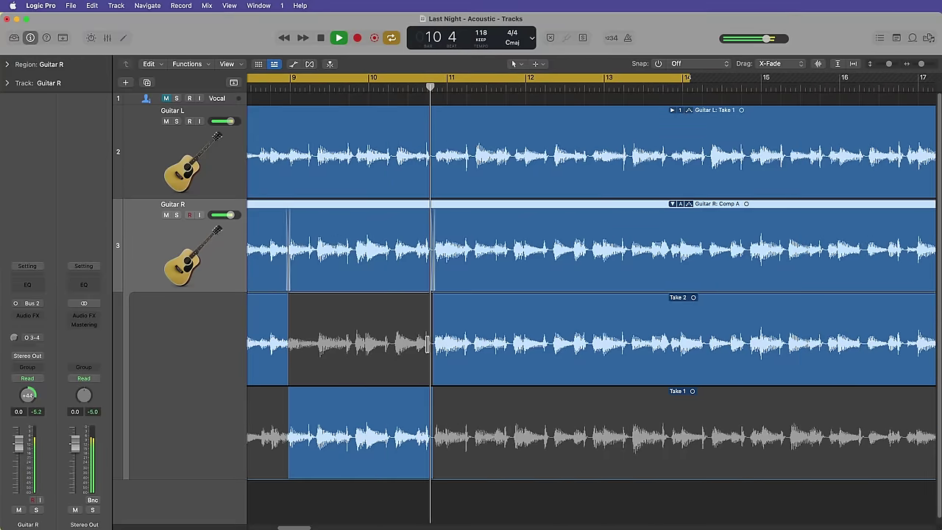
scroll(427, 344, right, 2)
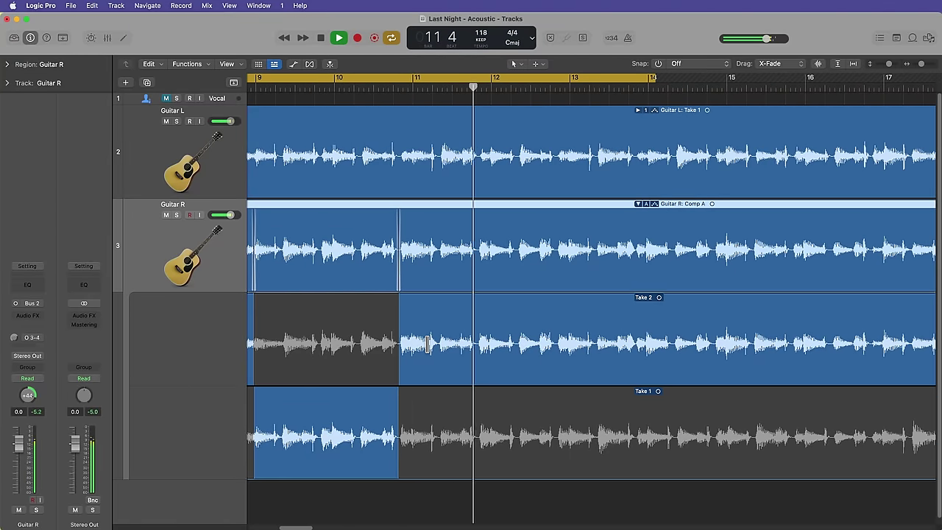
key(space)
drag(400, 406, 478, 464)
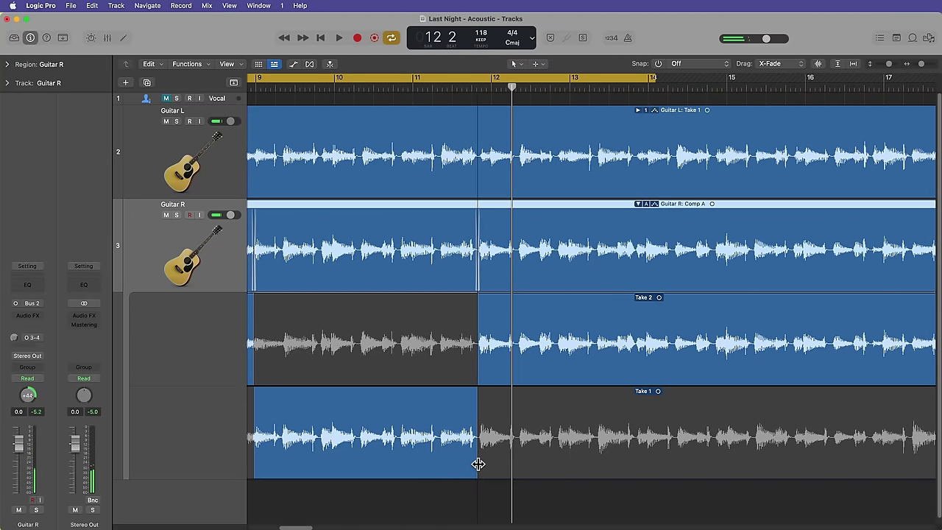
double_click(358, 86)
drag(700, 89, 908, 93)
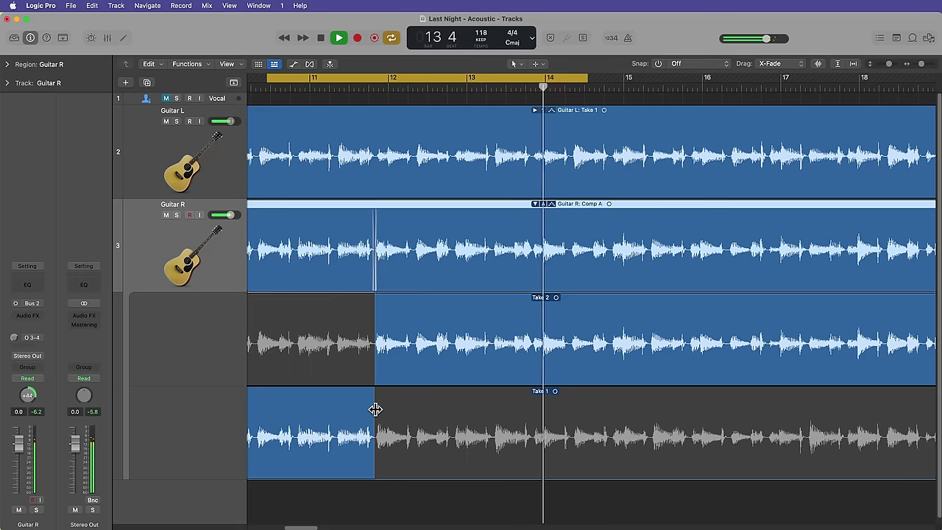
drag(376, 410, 653, 456)
drag(653, 456, 808, 469)
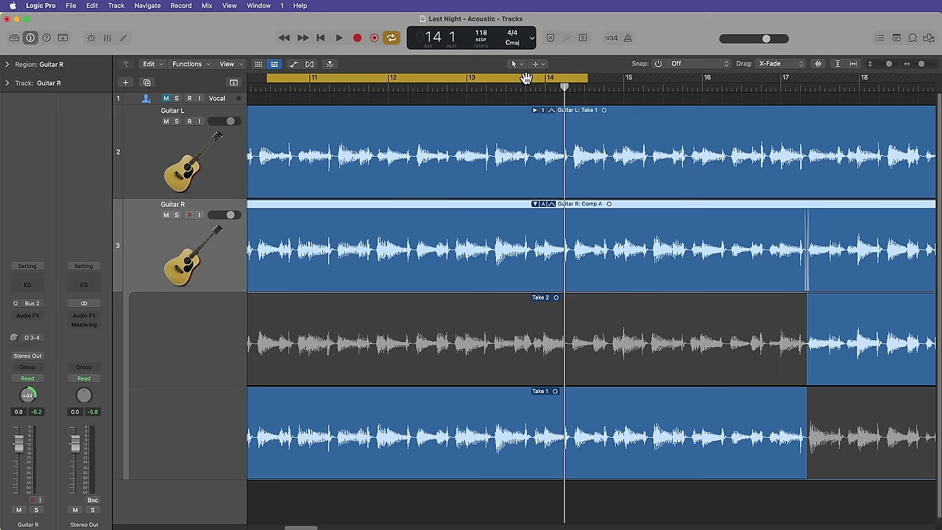
key(space)
drag(587, 79, 917, 147)
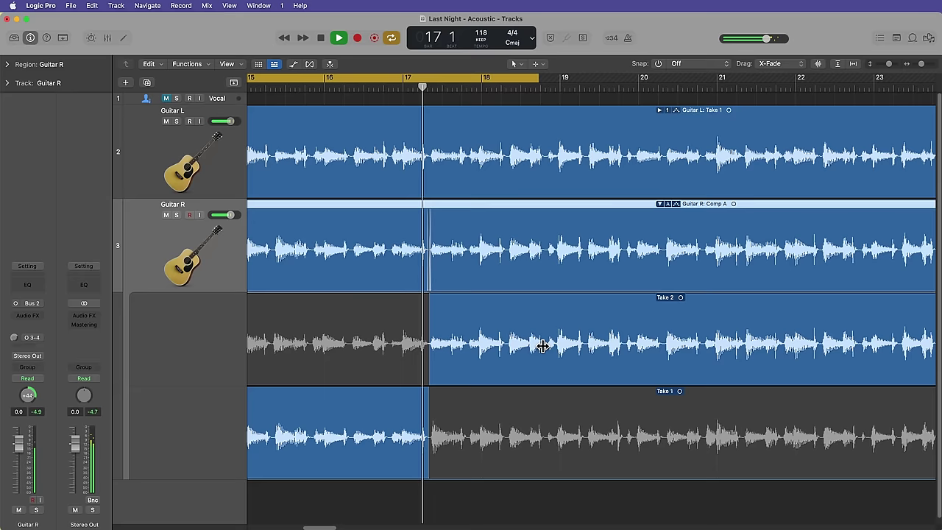
Turn off cycle playback and audition the take switch from bar 17
drag(496, 80, 920, 111)
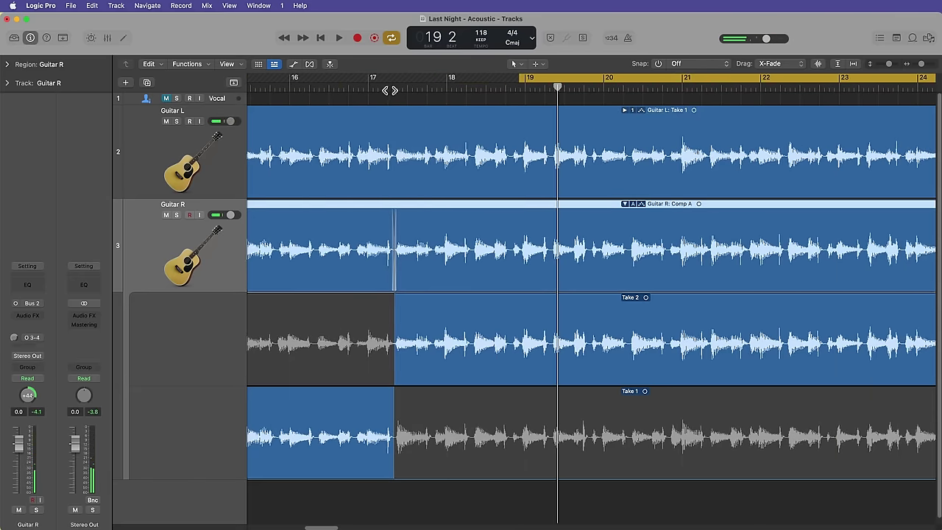
mouse_move(390, 90)
mouse_down()
mouse_move(420, 99)
mouse_move(379, 96)
mouse_up()
key(space)
key(c)
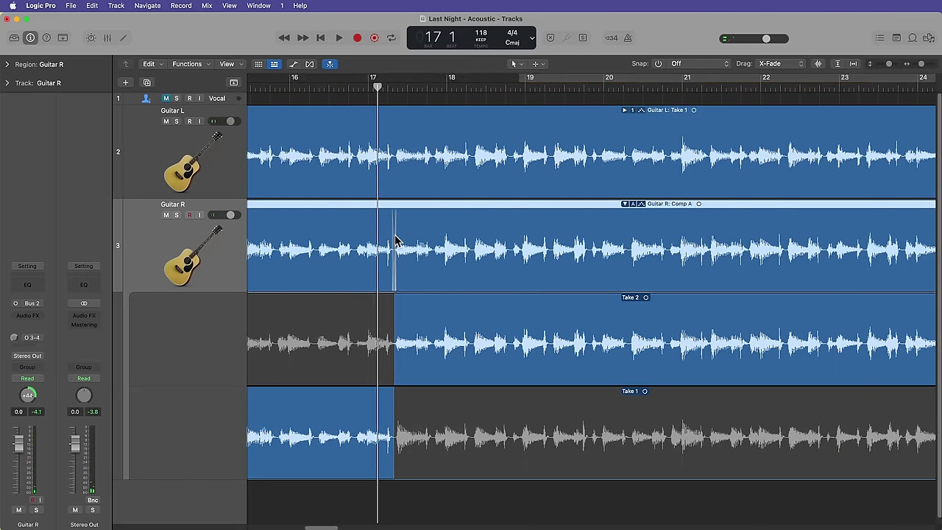
key(space)
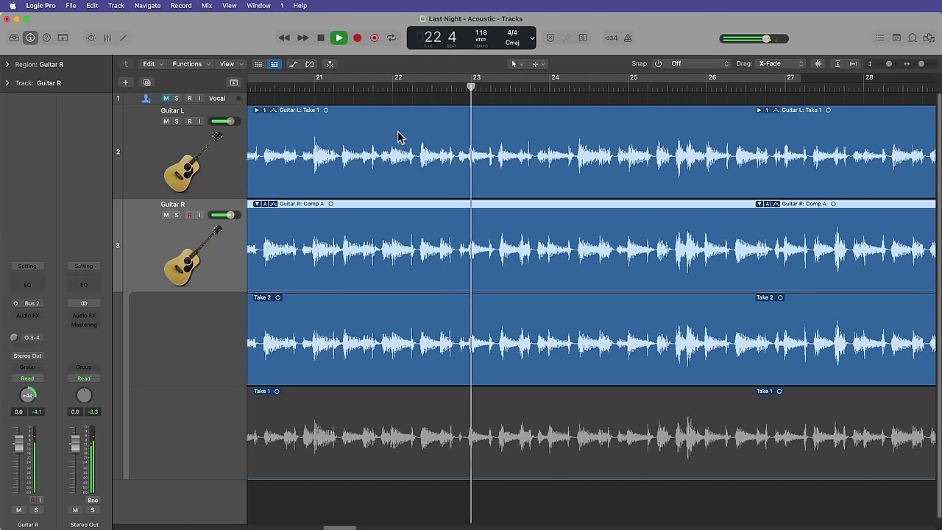
key(space)
Play the passage from bar 21 beat 3, then place the playhead at bar 22
click(362, 87)
key(space)
key(space)
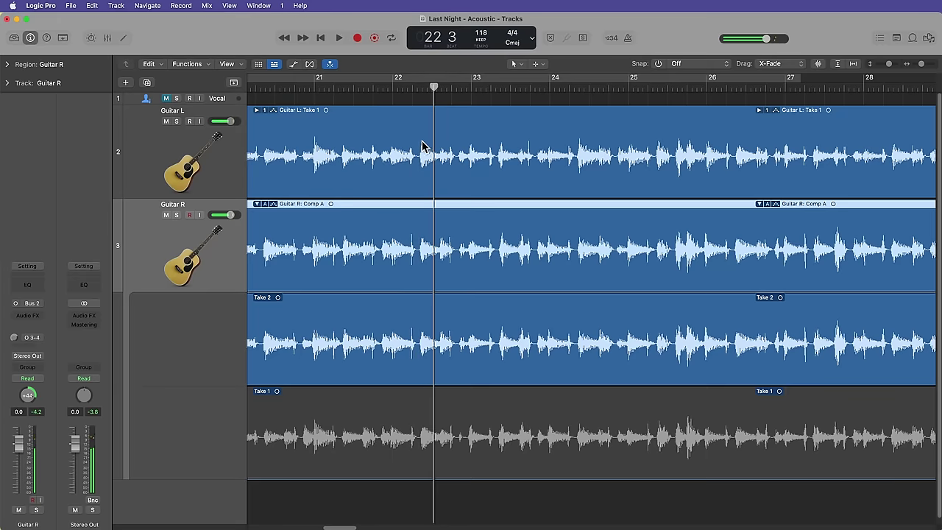
click(398, 87)
Expand Guitar L's take folder and swipe-comp Take 2 in for bars 21–23
double_click(302, 134)
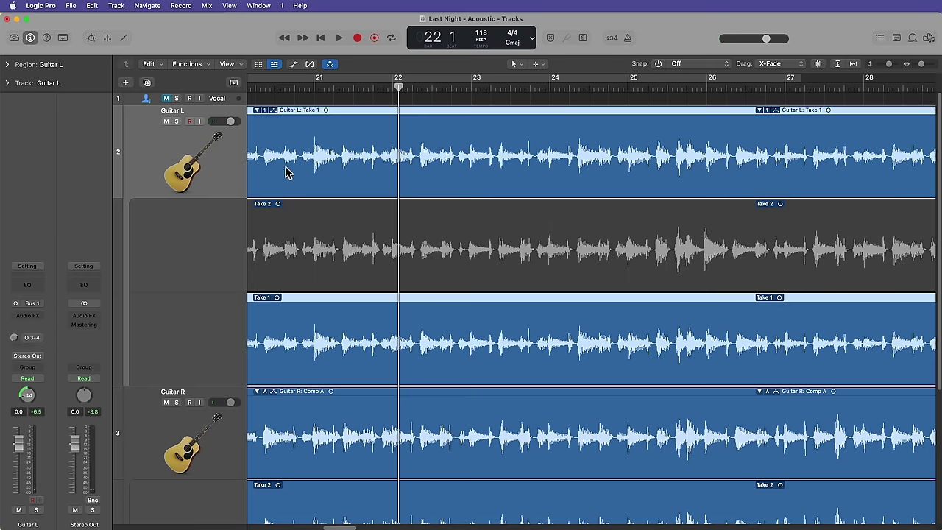
click(353, 87)
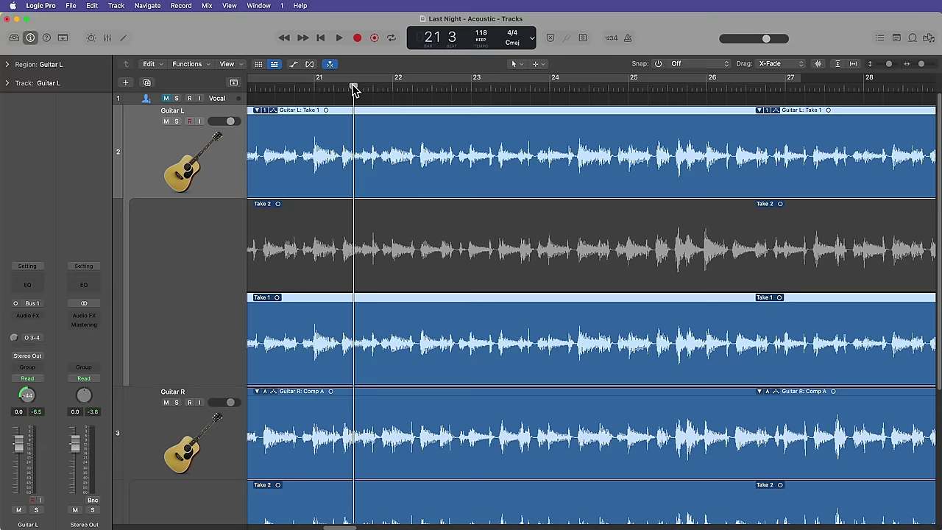
key(super+Right)
key(space)
key(space)
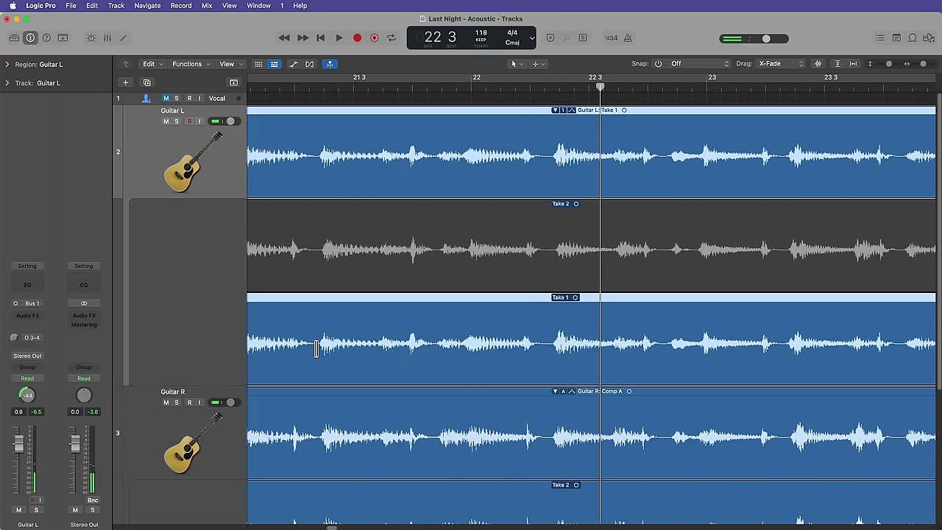
drag(315, 256, 783, 276)
Audition the new Guitar L comp and collapse its take folder, zoomed out to bars 20–25
key(space)
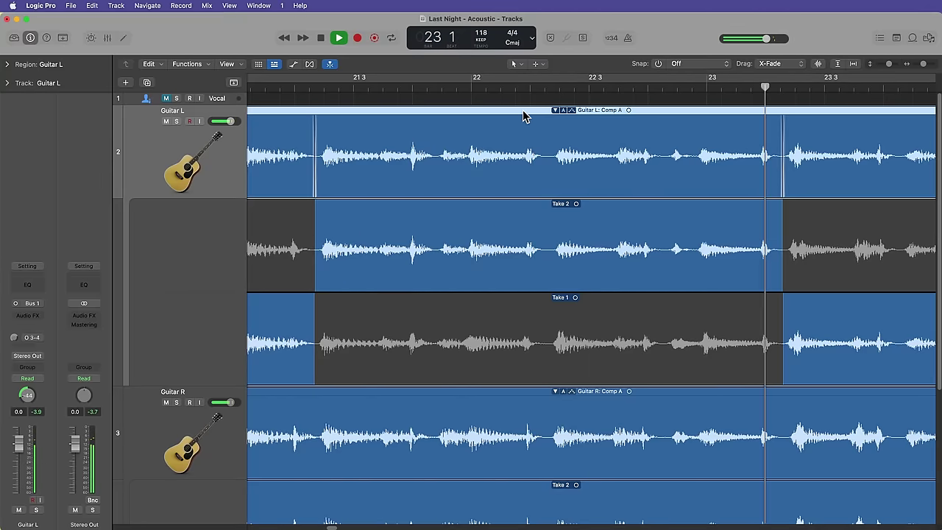
key(space)
click(554, 109)
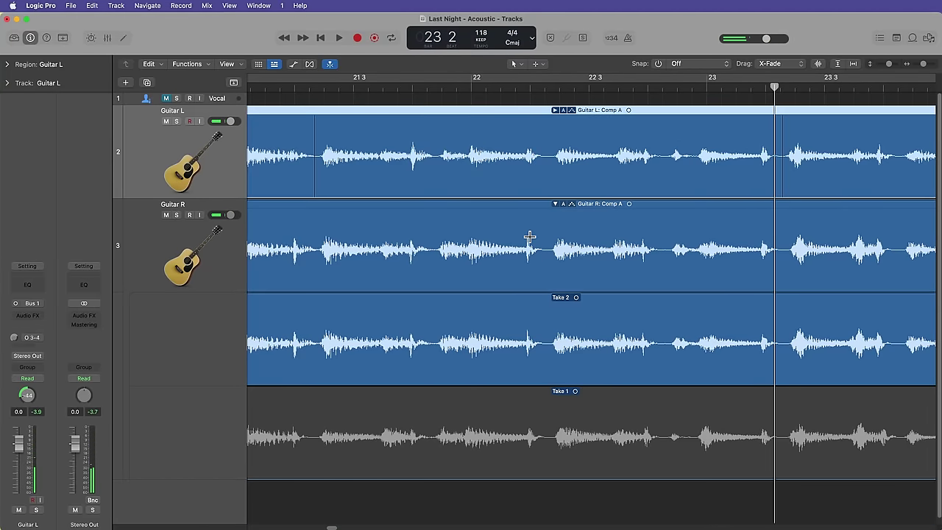
key(space)
key(super+Left)
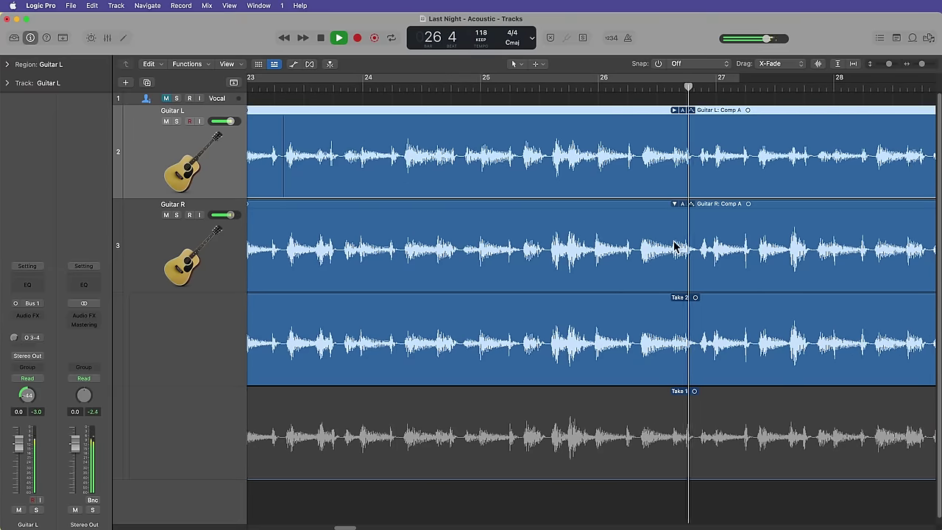
Zoom to bar 26 and switch Guitar R's Quick Swipe Comping on then off for take editing
key(space)
click(596, 90)
scroll(596, 90, up, 5)
drag(595, 89, 608, 90)
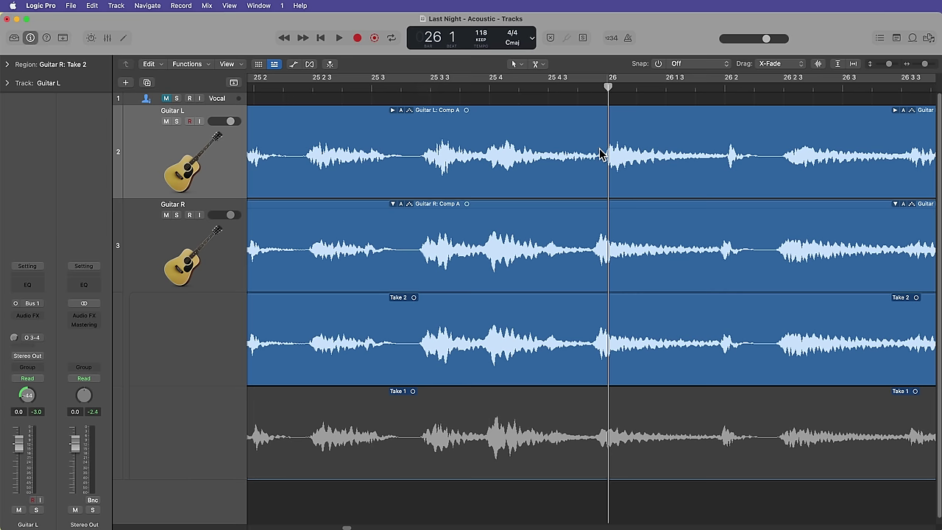
drag(608, 90, 607, 122)
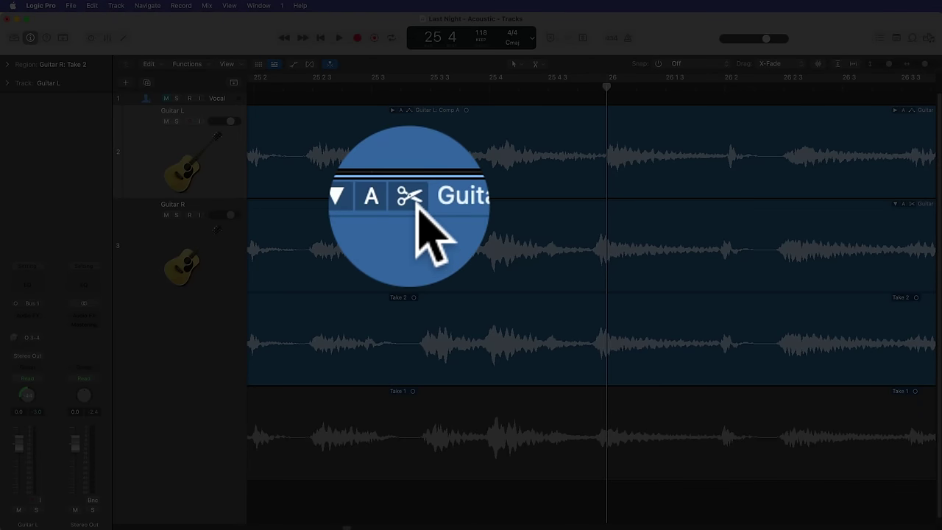
click(409, 204)
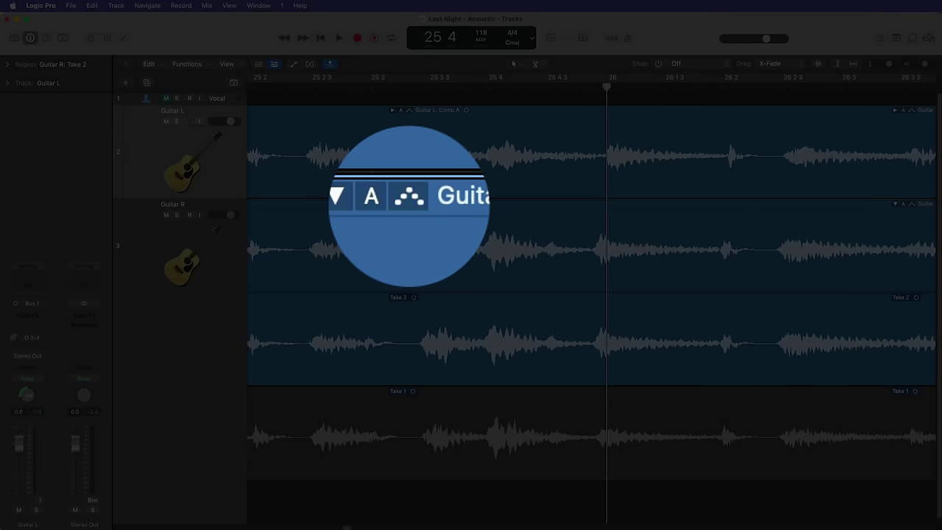
click(409, 204)
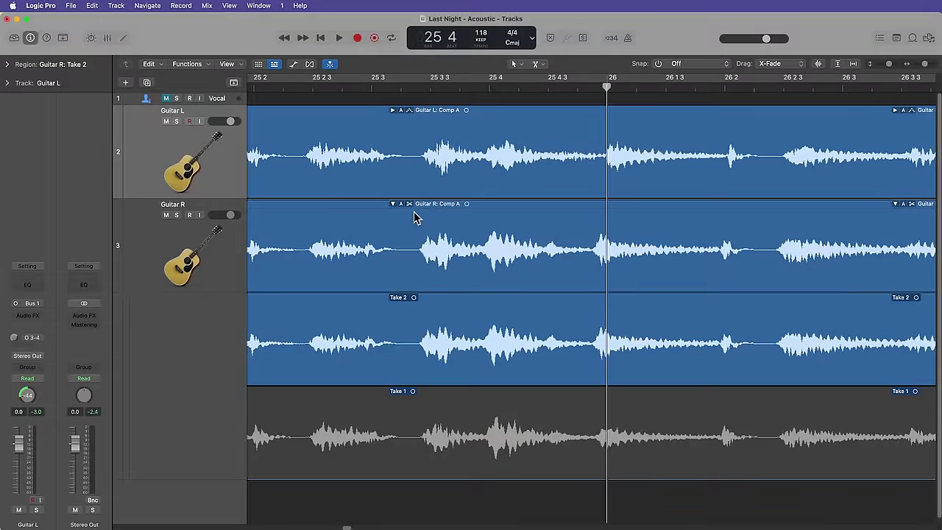
With the Marquee tool, split Guitar R's Take 2 around bar 26 into Take 2.1 and 2.2
click(536, 64)
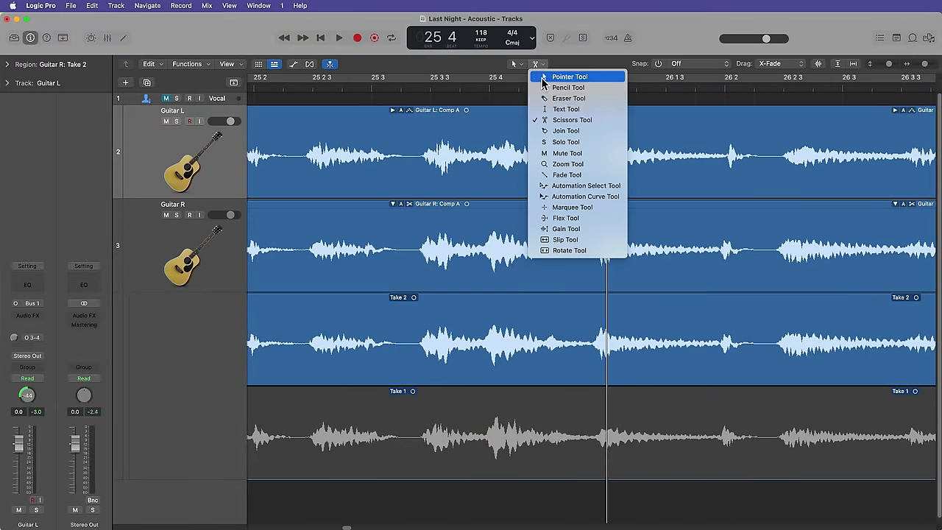
click(580, 210)
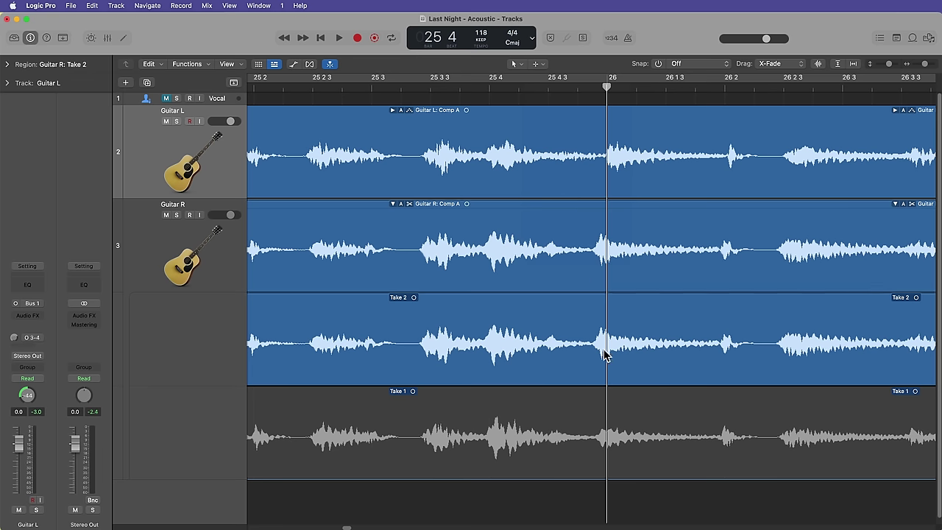
drag(587, 347, 765, 363)
click(668, 340)
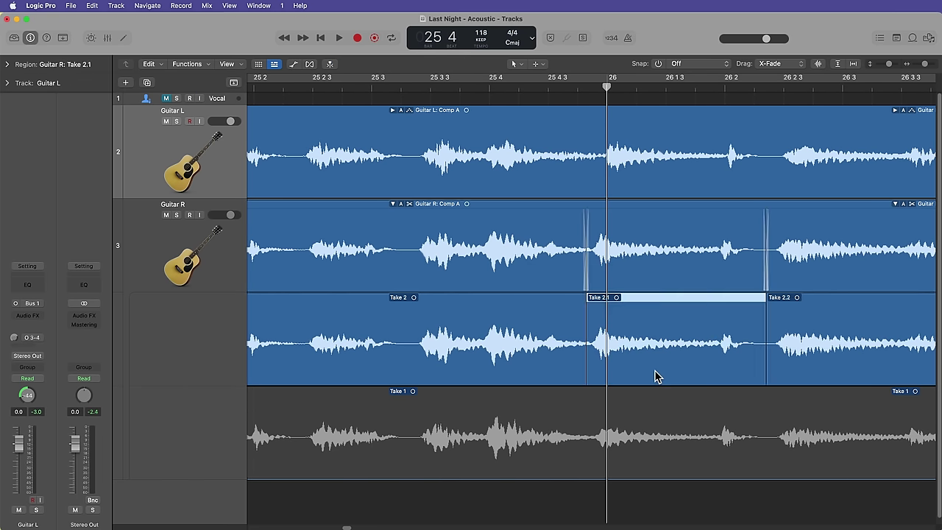
drag(642, 354, 673, 354)
Extend Take 2.2 and Take 2.1 edges to close the comp gap, then audition the transition
click(781, 343)
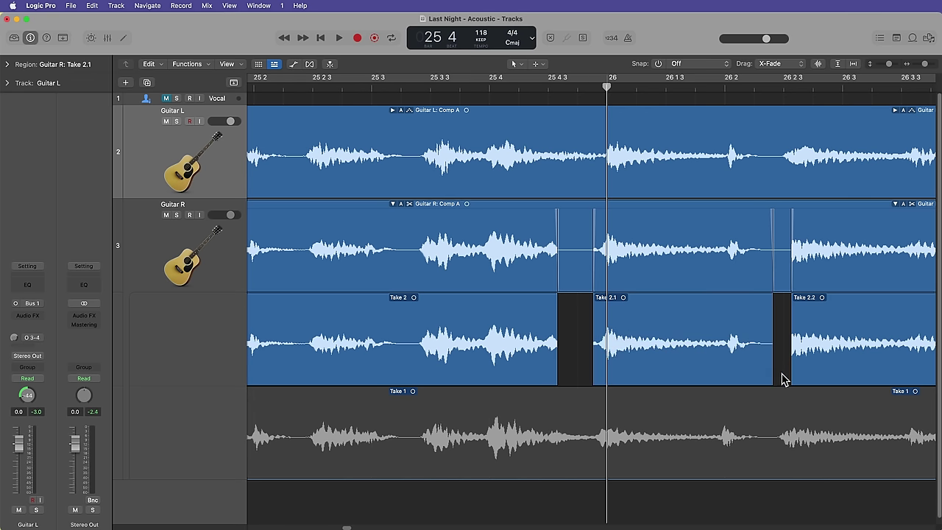
drag(794, 373, 772, 374)
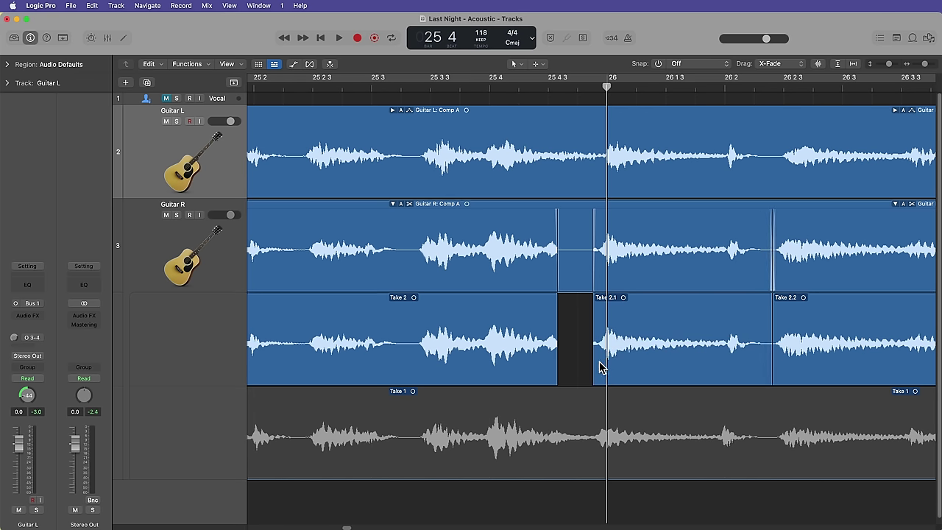
mouse_move(598, 368)
mouse_down()
mouse_move(578, 361)
mouse_move(583, 370)
mouse_up()
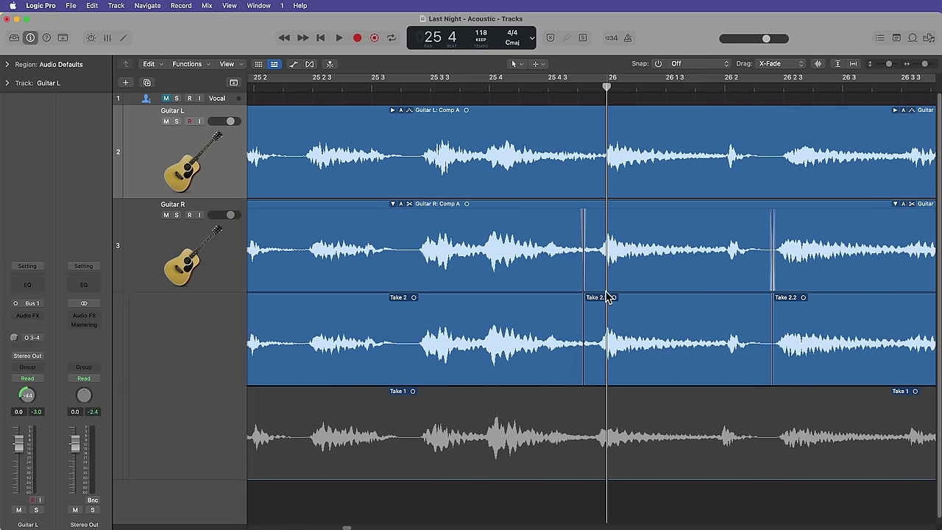
drag(587, 348, 580, 348)
key(space)
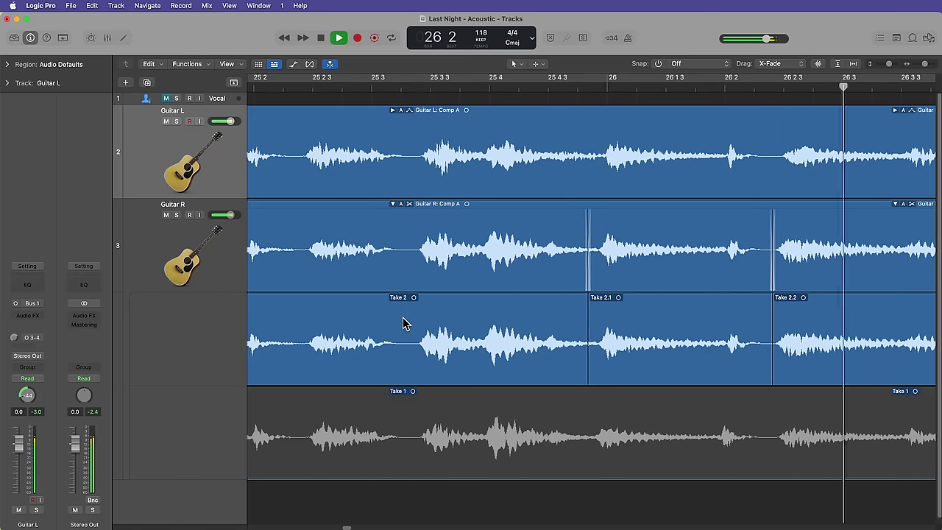
key(space)
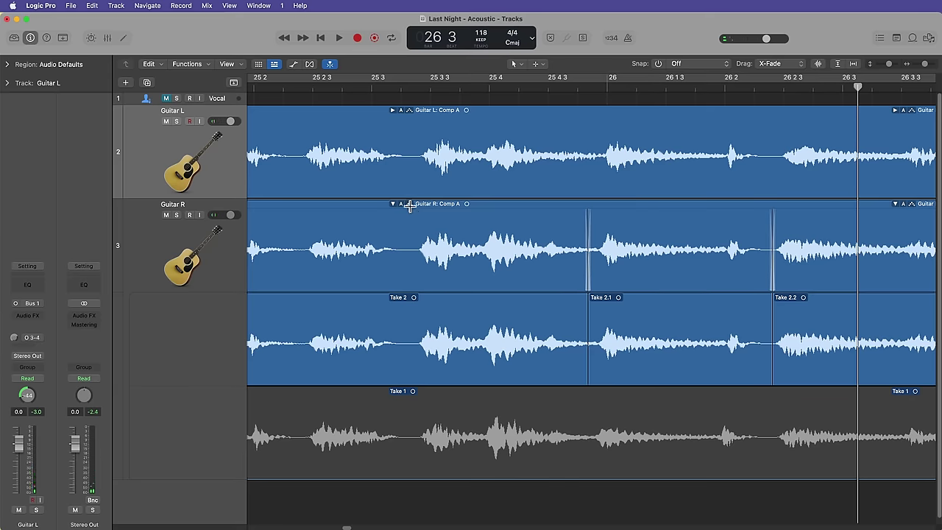
key(super+Left)
key(super+Left)
key(super+Left)
key(super+Left)
key(super+Left)
key(super+Left)
key(super+Left)
key(super+Left)
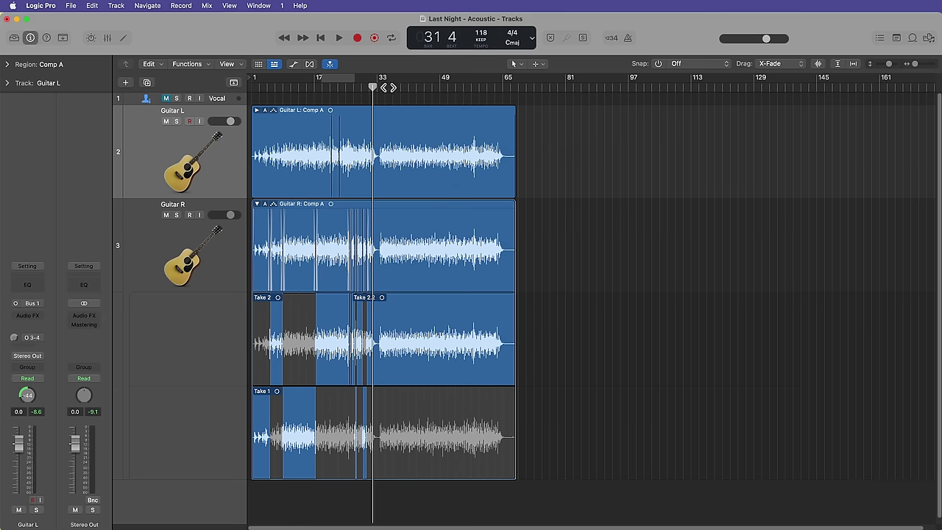
Review the guitar comps to their end near bar 68, then collapse Guitar R's take folder
mouse_move(388, 88)
mouse_down()
mouse_move(505, 90)
mouse_move(380, 96)
mouse_up()
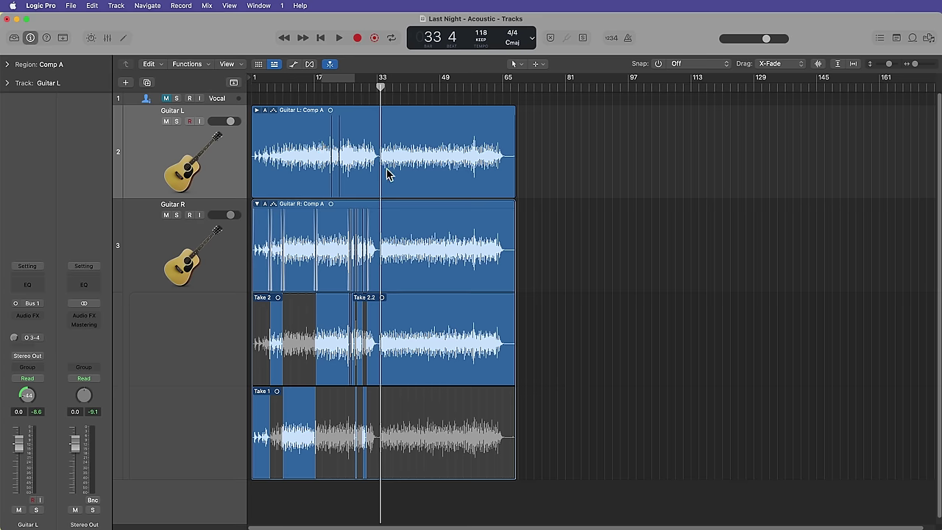
key(super+Right)
key(super+Right)
key(super+Right)
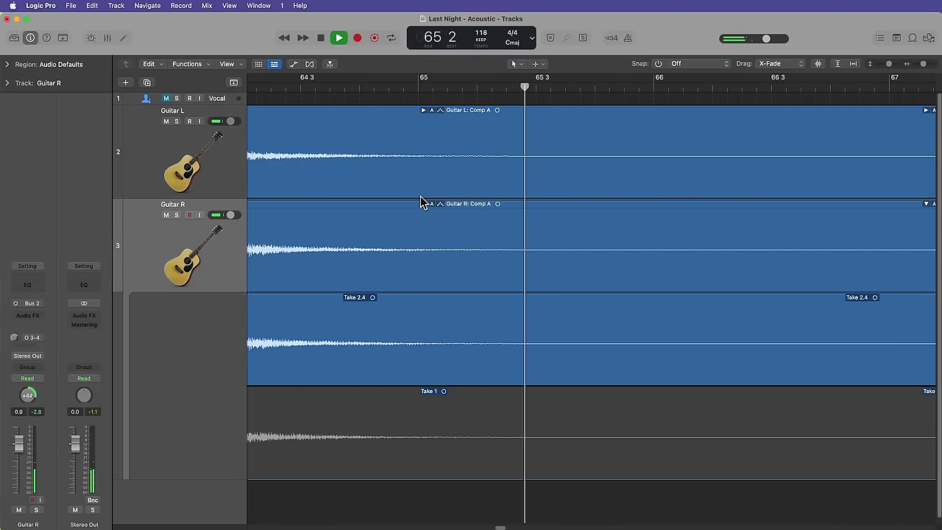
scroll(421, 203, down, 5)
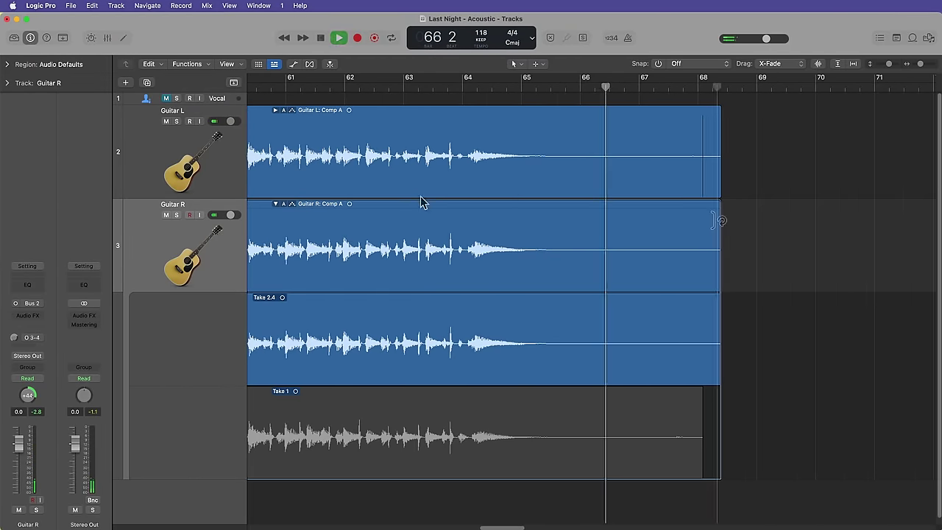
super+click(711, 226)
scroll(709, 224, down, 5)
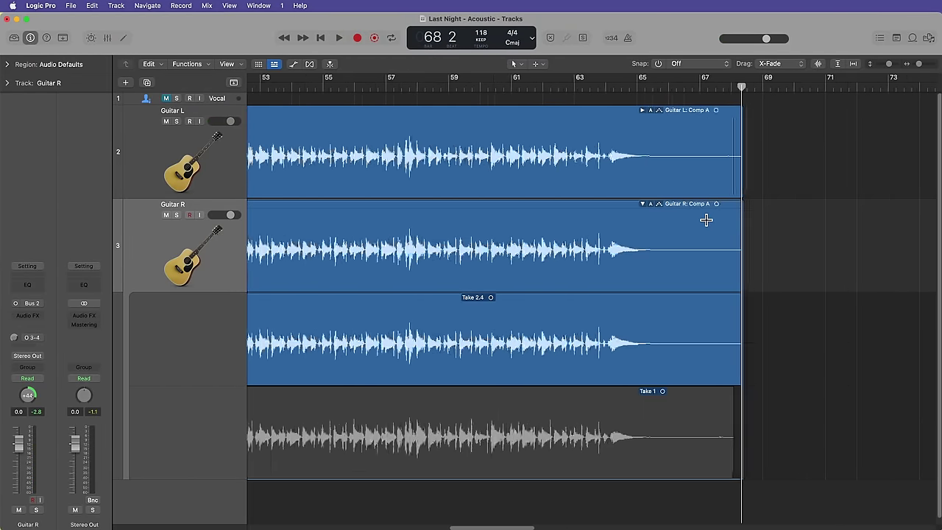
scroll(707, 220, down, 5)
scroll(709, 221, down, 3)
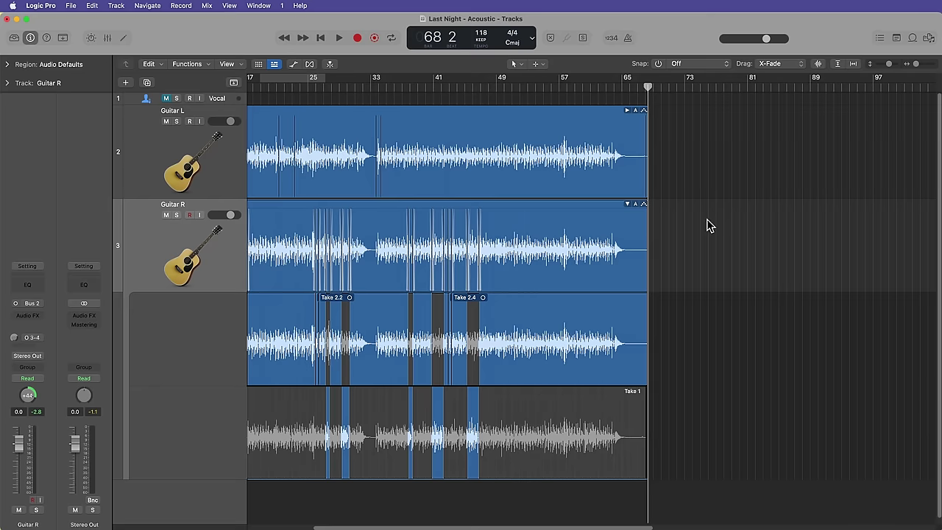
scroll(535, 282, left, 3)
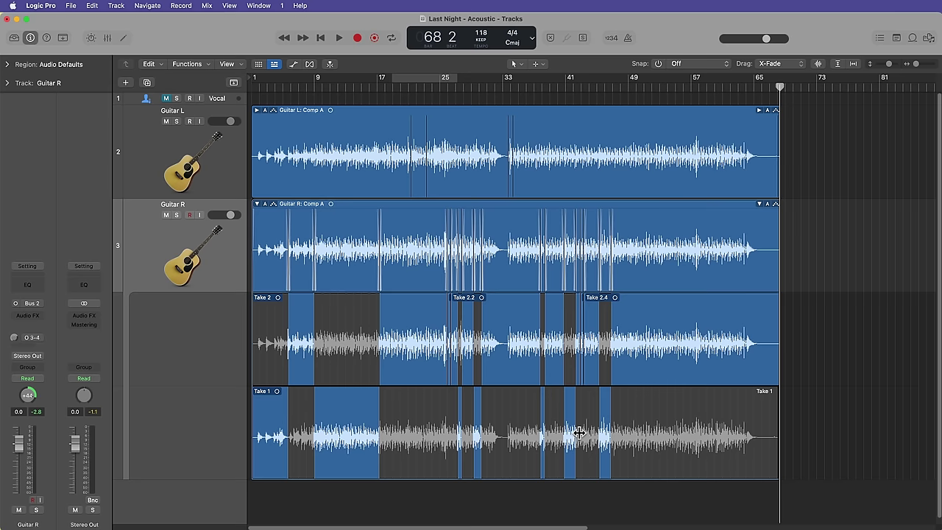
click(257, 204)
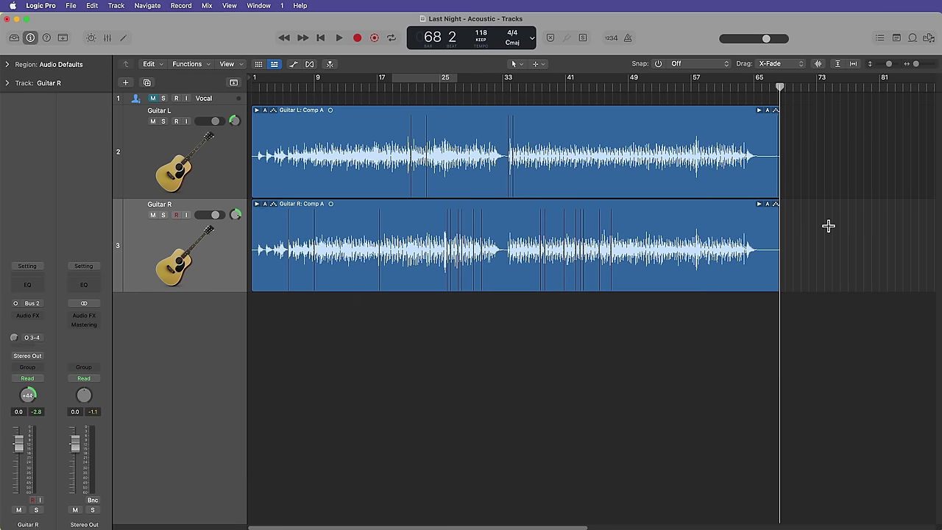
key(super+Down)
key(super+Down)
key(super+Right)
key(super+Right)
key(super+Right)
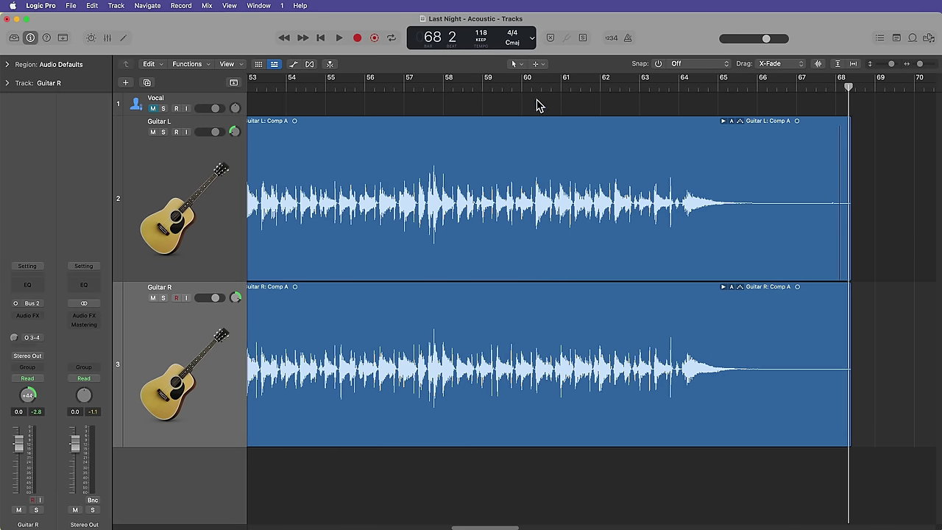
click(523, 88)
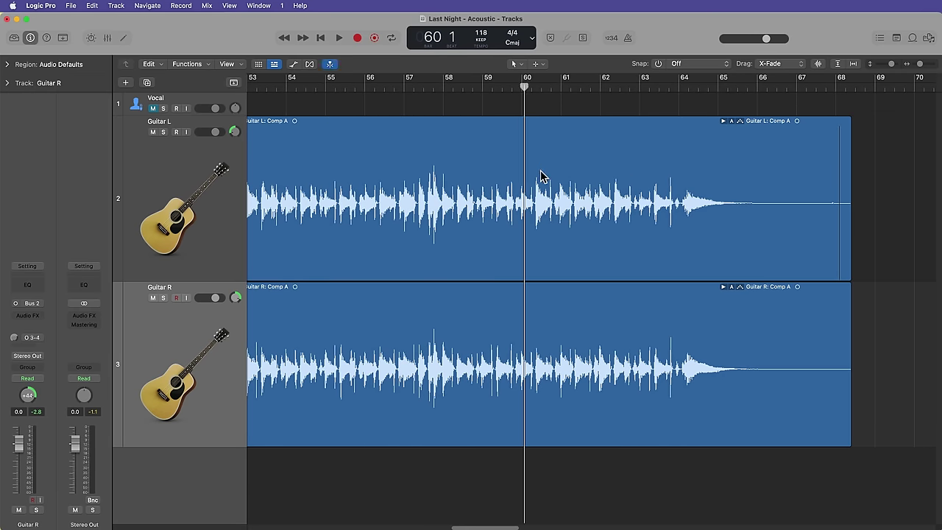
click(187, 200)
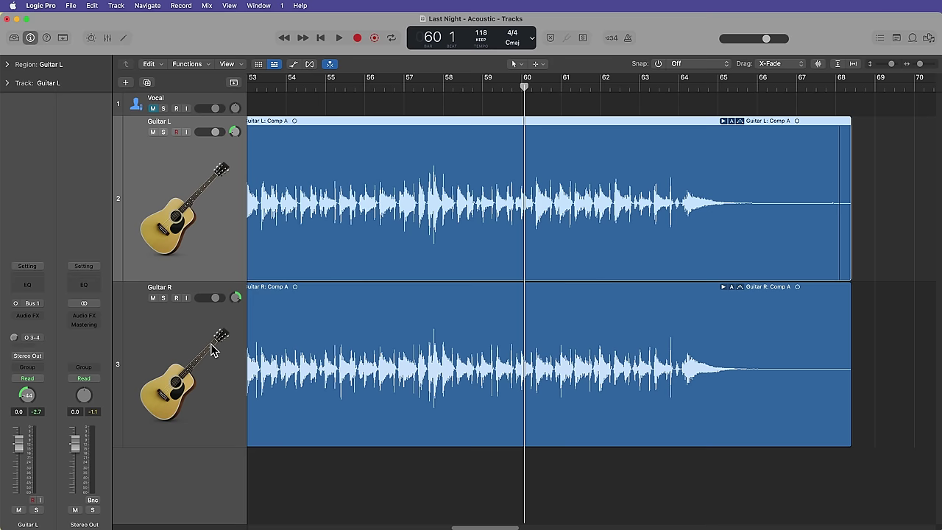
click(877, 134)
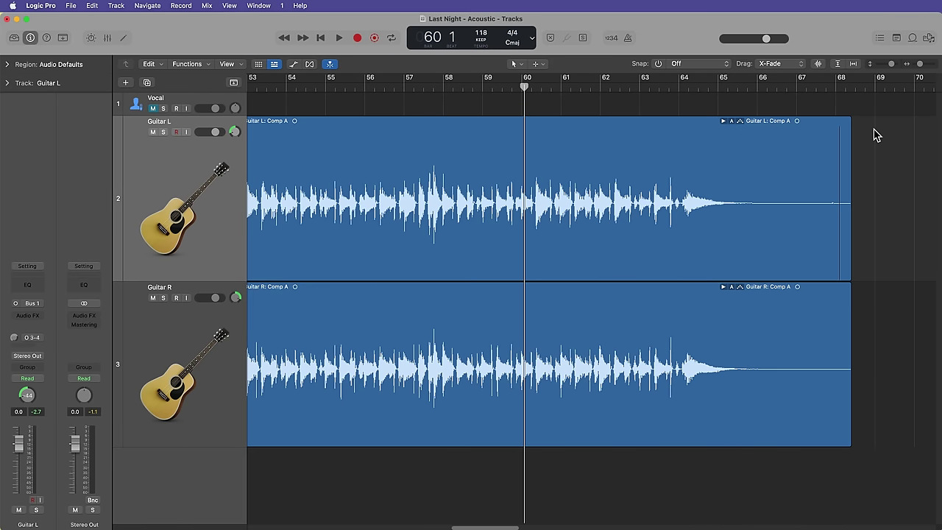
key(Return)
key(super+Left)
key(super+Left)
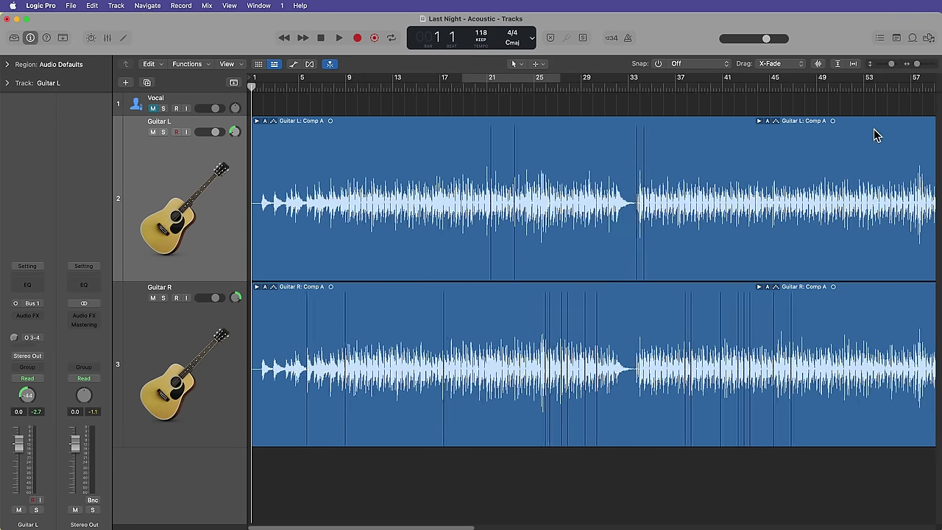
click(266, 123)
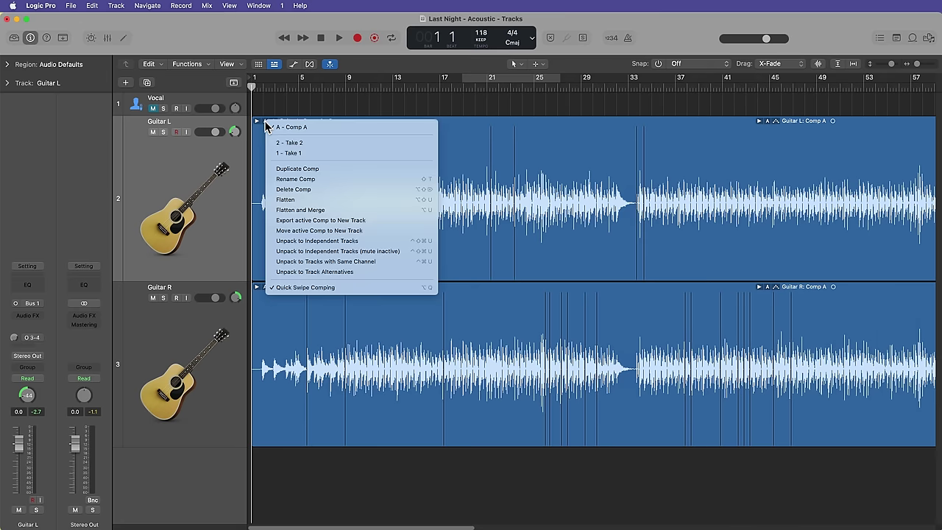
click(341, 210)
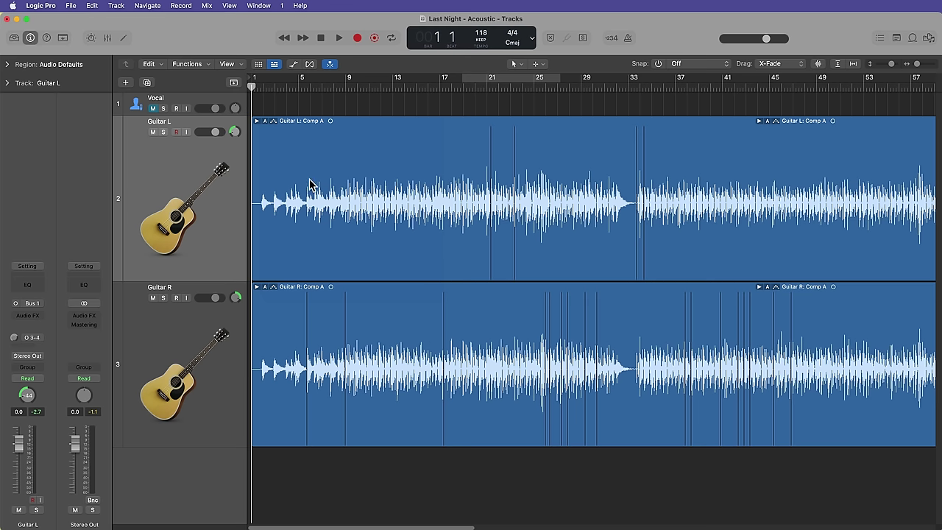
click(258, 121)
click(257, 122)
Show track alternatives and create a new empty alternative B for Guitar L
click(117, 6)
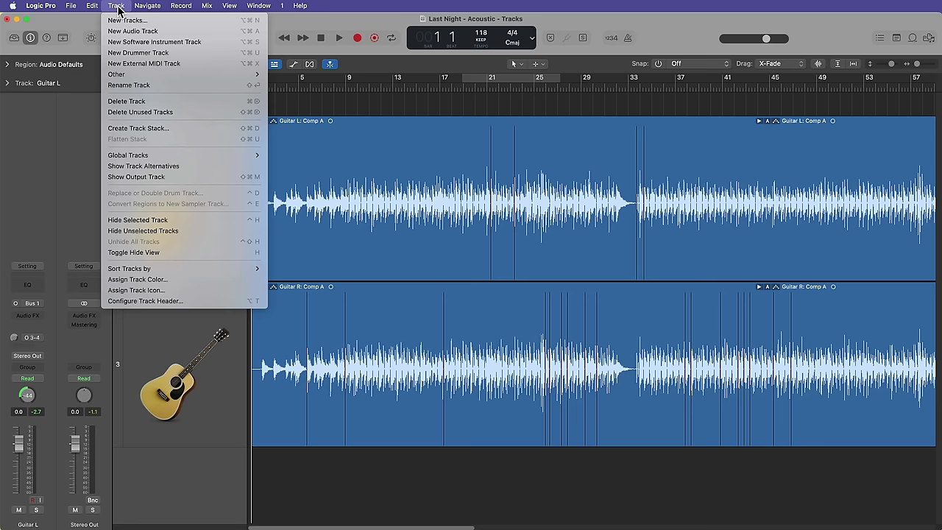
click(167, 165)
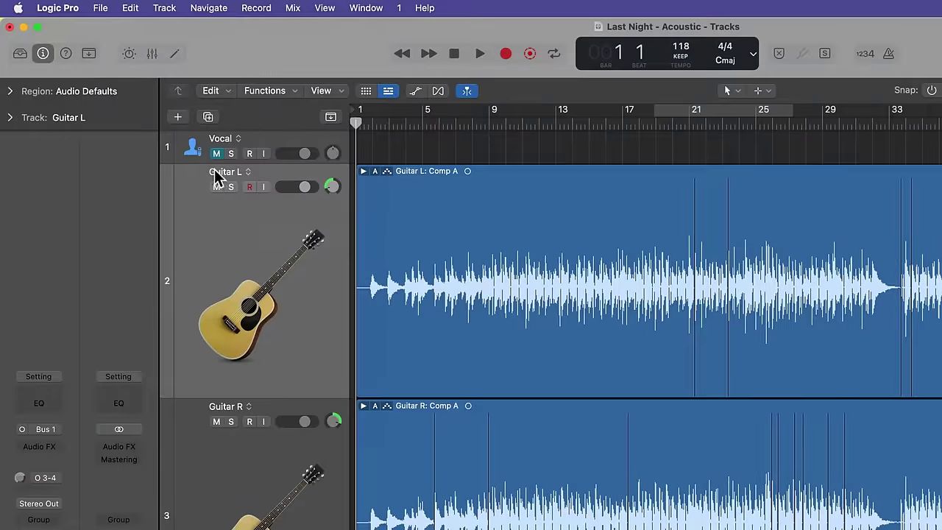
click(248, 174)
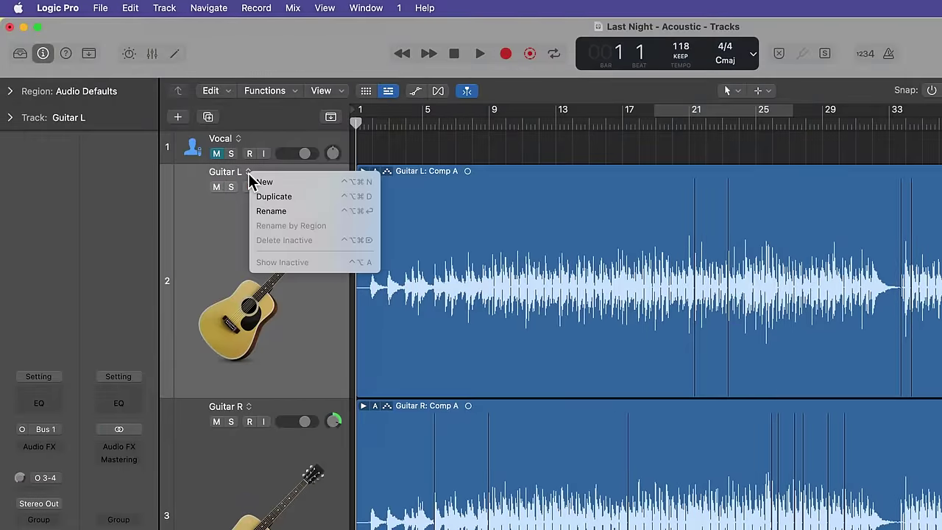
click(228, 176)
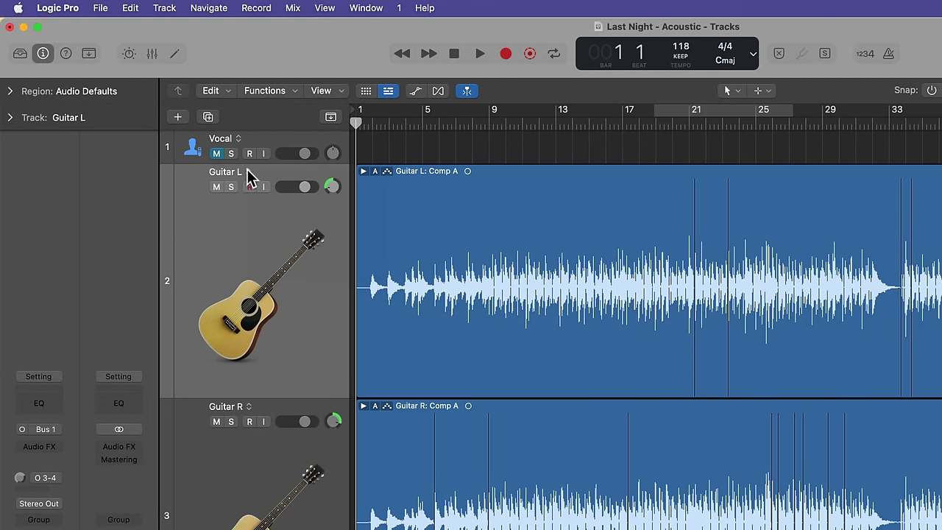
click(247, 171)
click(278, 178)
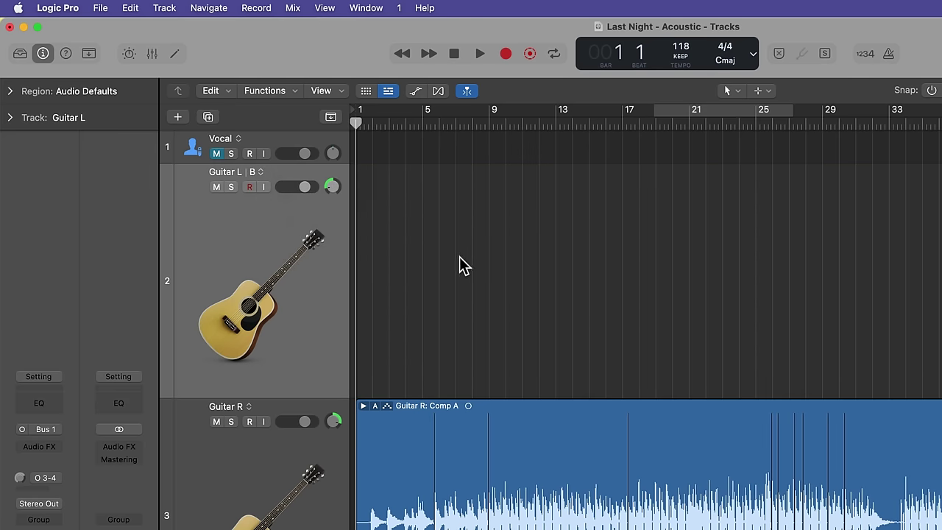
Create alternative B for Guitar R, switch it back to A, and select its comp region
click(248, 406)
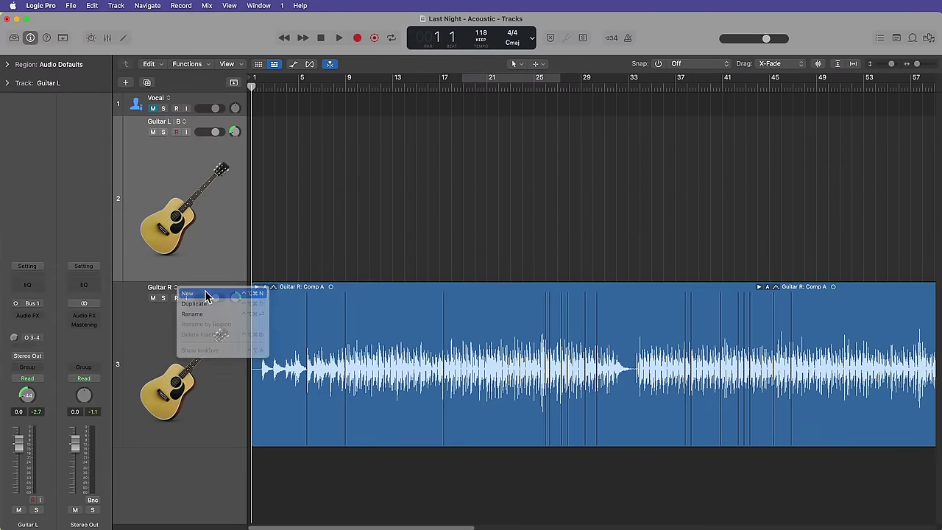
click(205, 294)
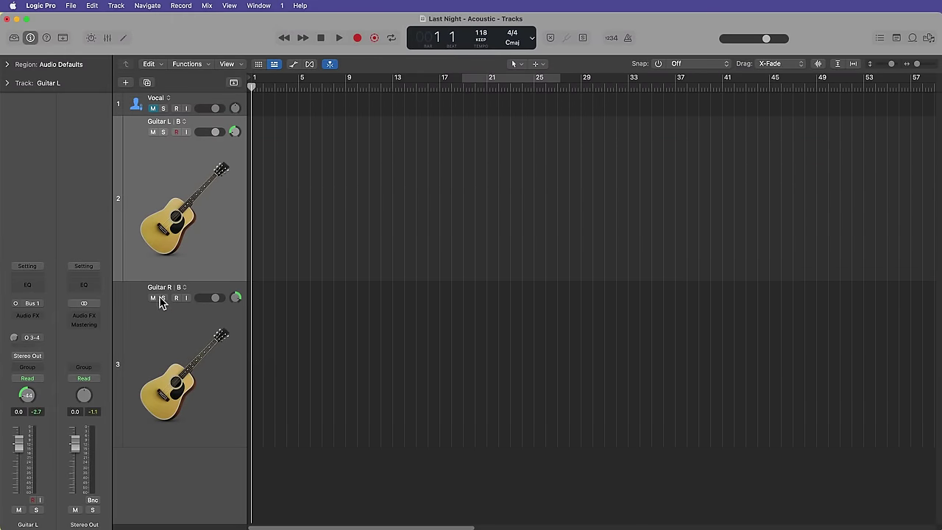
click(199, 290)
click(226, 301)
click(373, 342)
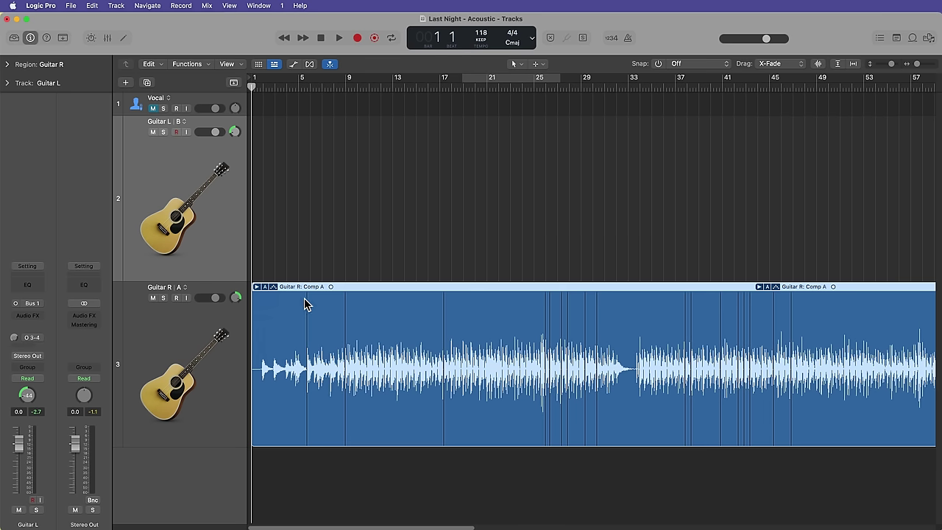
Switch Guitar L back to alternative A and select both guitar comp regions
click(306, 258)
click(184, 124)
click(203, 140)
drag(373, 480, 341, 209)
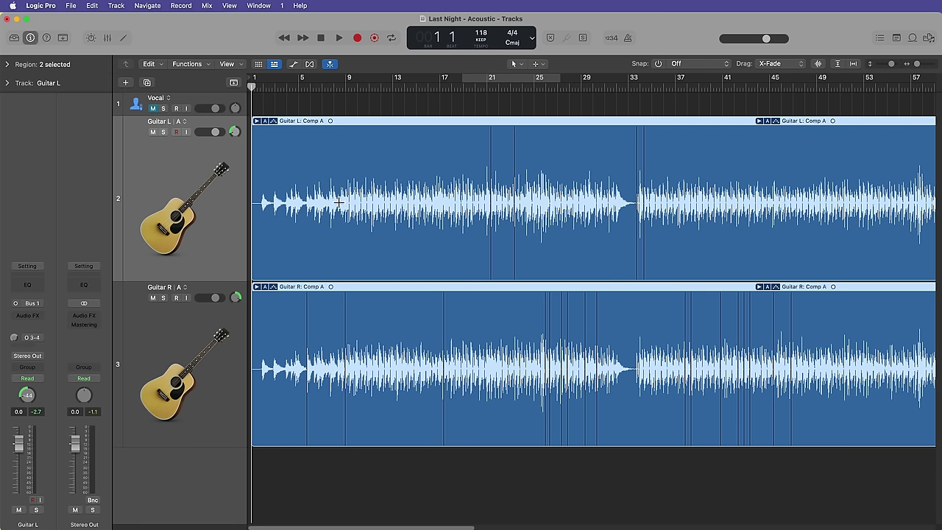
Paste both comps onto the empty alternative B tracks and Flatten and Merge them
click(184, 122)
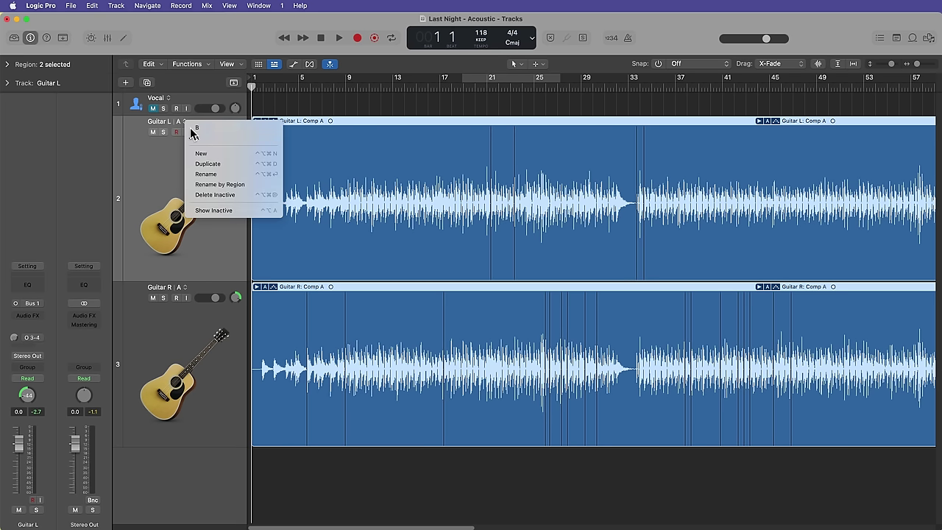
click(194, 130)
click(184, 287)
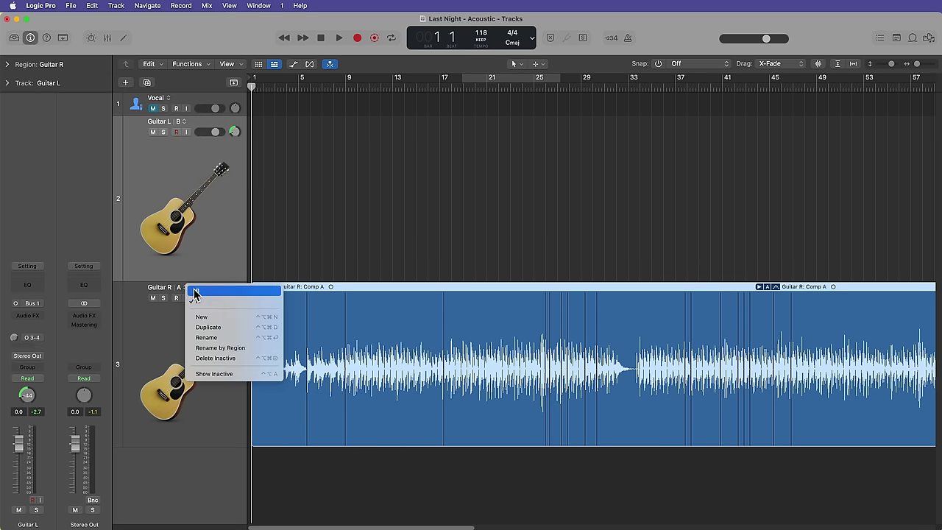
click(196, 293)
key(super+v)
key(Return)
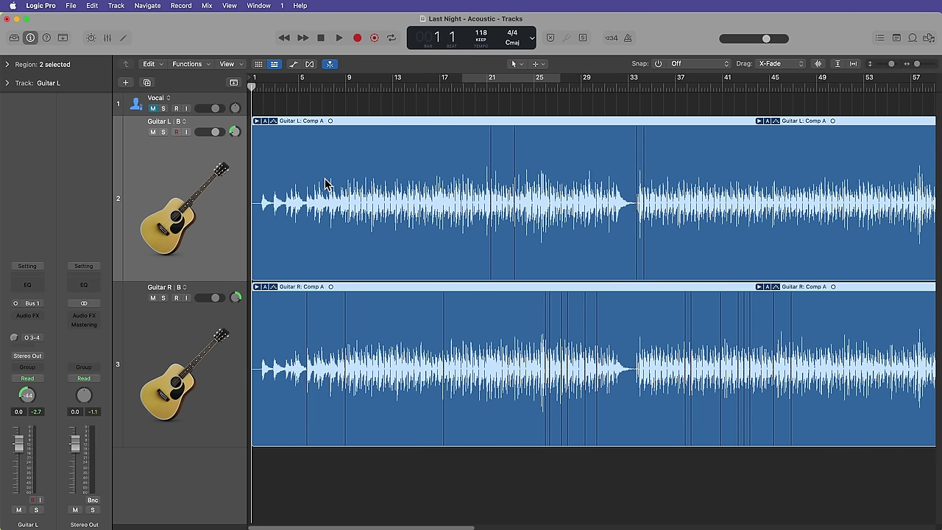
click(265, 121)
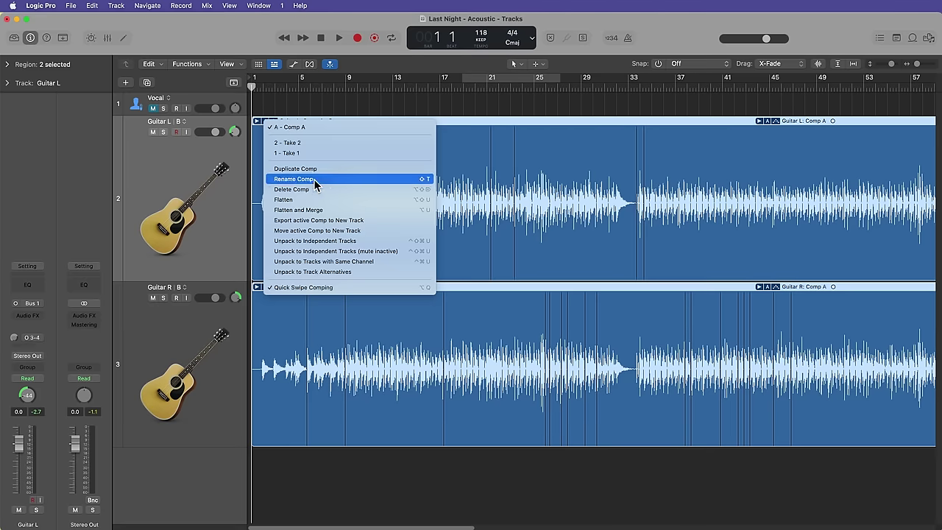
click(311, 211)
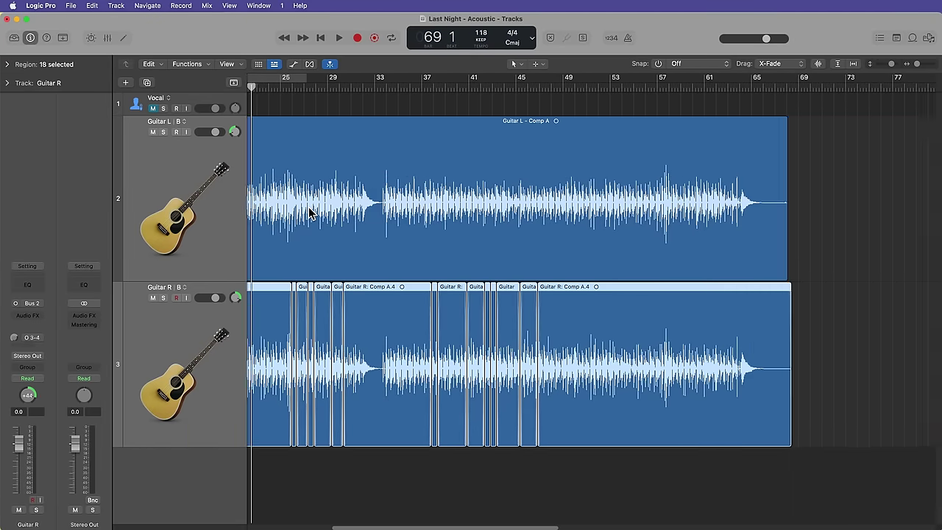
click(358, 465)
Check Guitar L's original take folder on alternative A, then return to alternative B
click(217, 205)
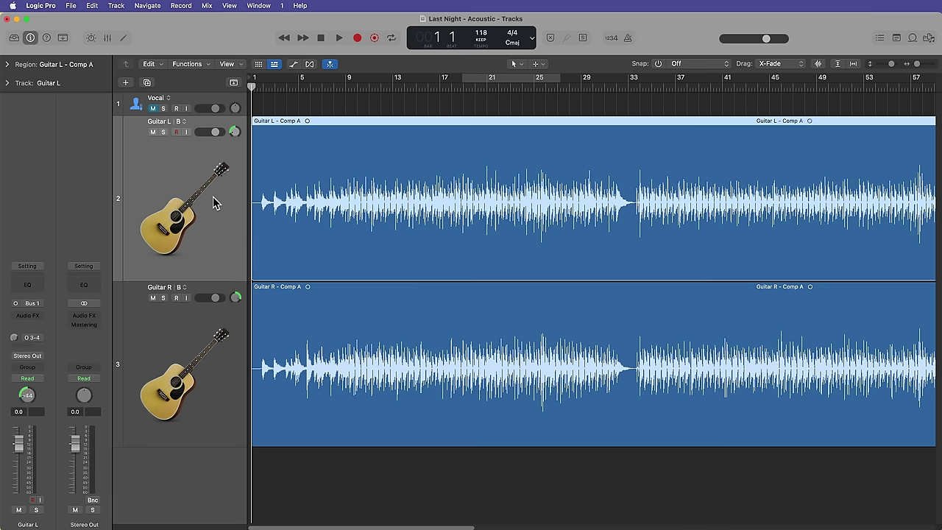
click(184, 123)
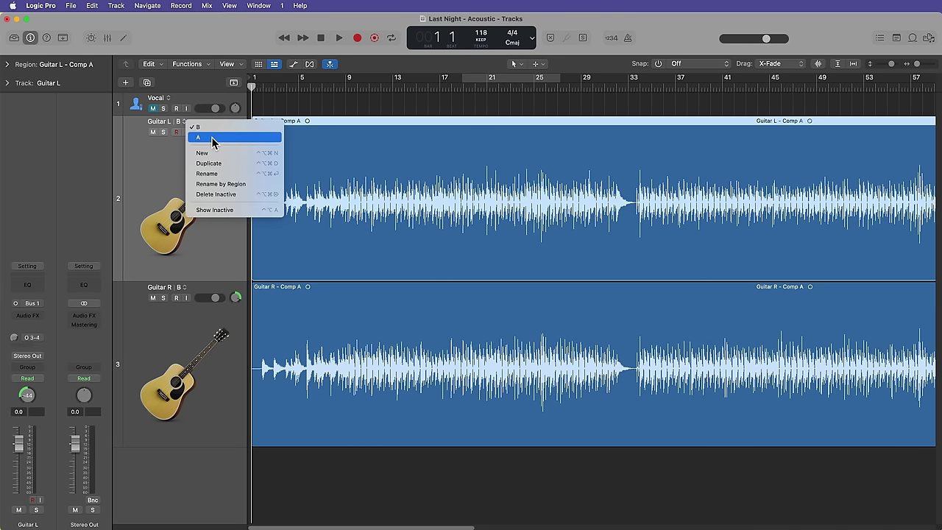
click(213, 139)
click(638, 195)
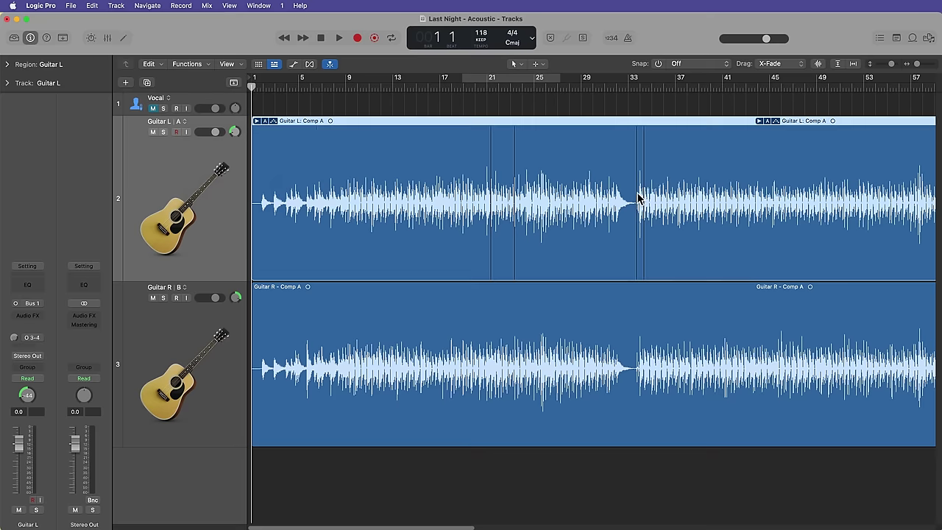
click(185, 122)
click(197, 135)
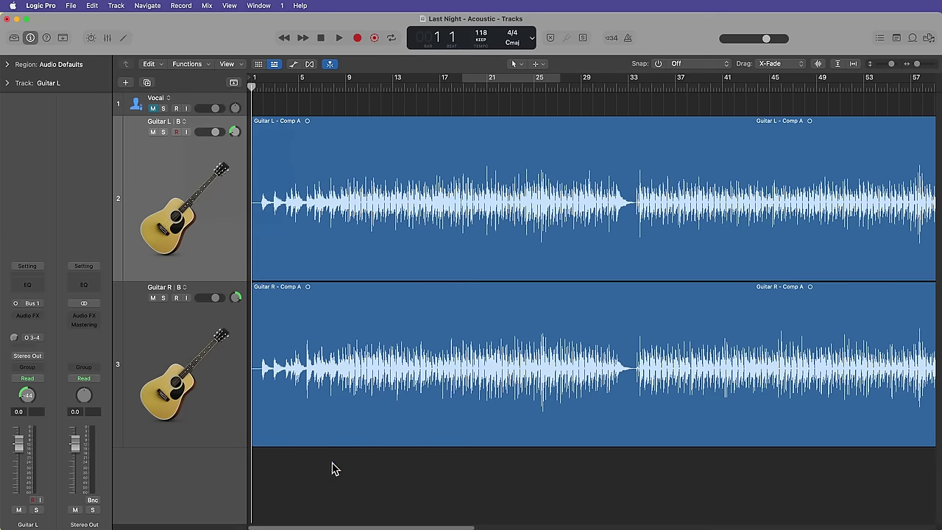
Zoom in and delete the silent opening of both flattened guitar regions
key(super+Right)
key(super+Right)
key(super+Right)
key(super+Right)
key(super+Right)
key(super+Right)
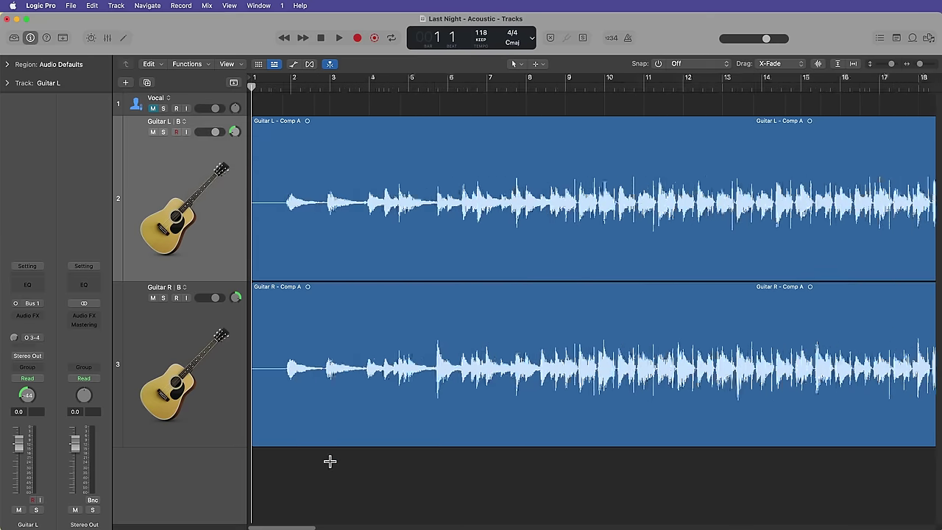
key(super+Right)
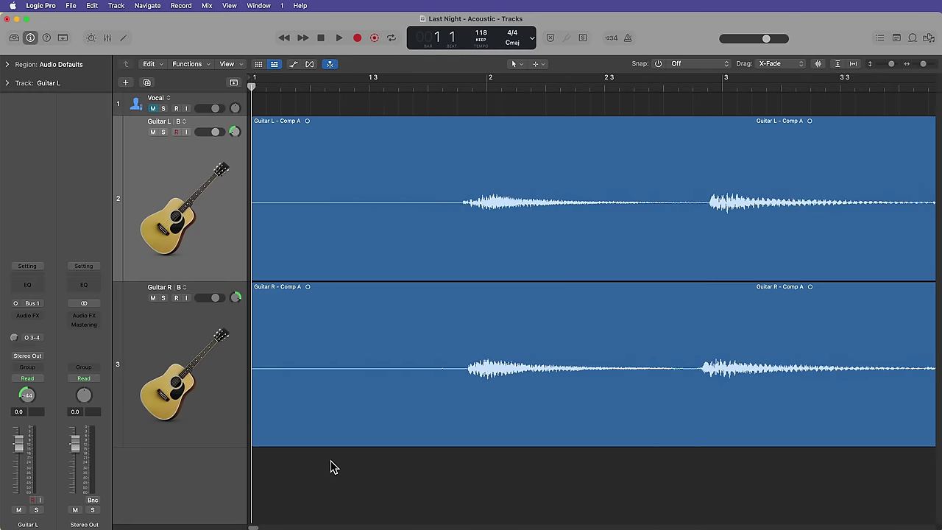
drag(453, 213, 237, 412)
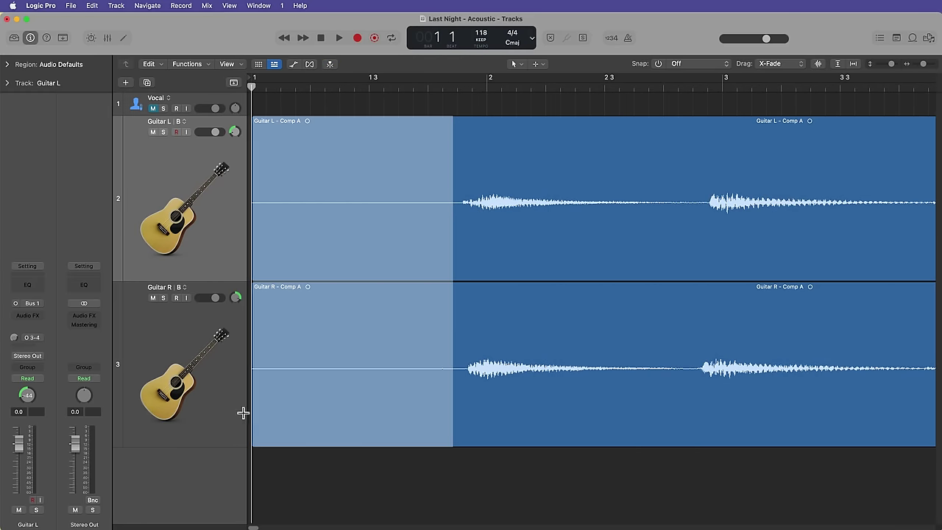
key(Delete)
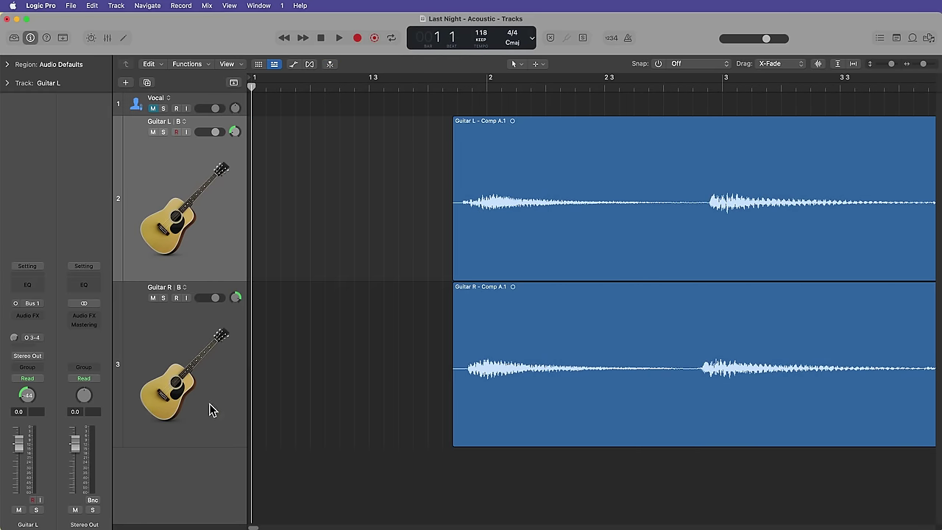
Add a short fade-in to the start of both guitar regions
drag(373, 211, 467, 346)
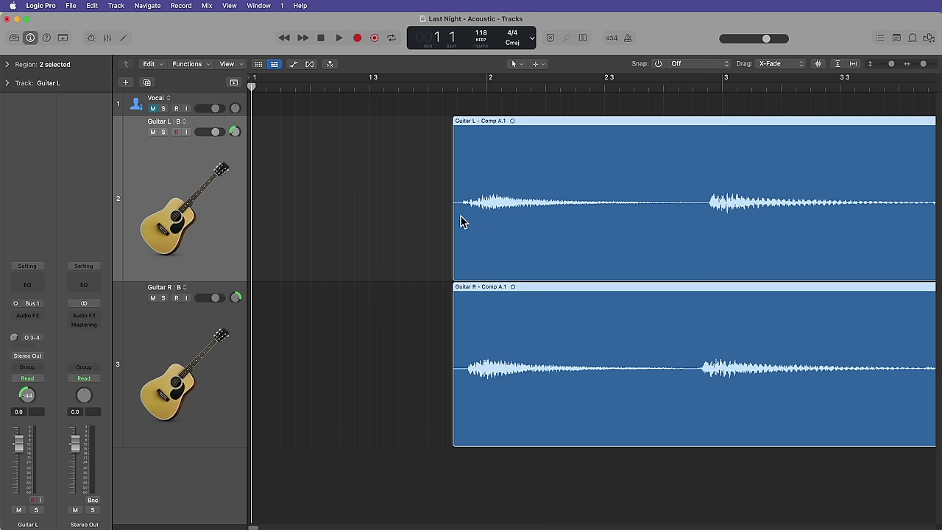
drag(462, 222, 406, 213)
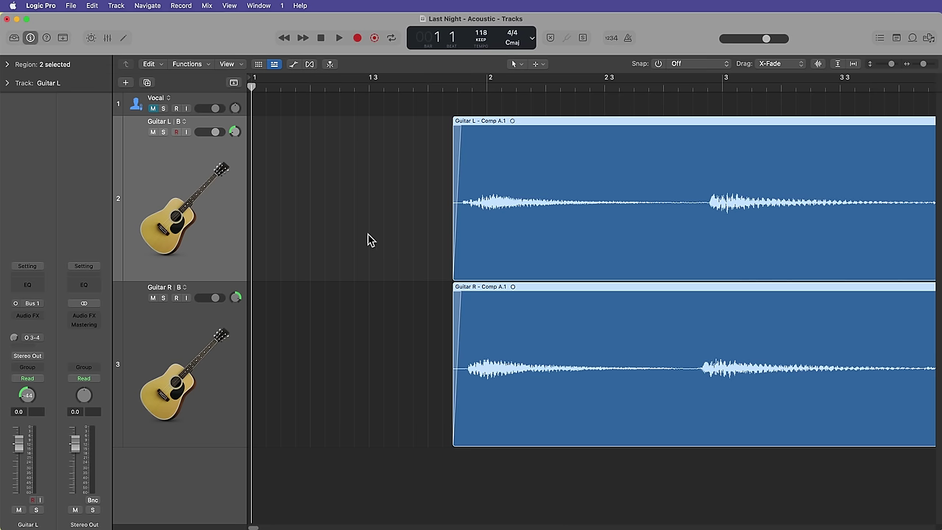
scroll(369, 240, down, 10)
scroll(369, 238, down, 4)
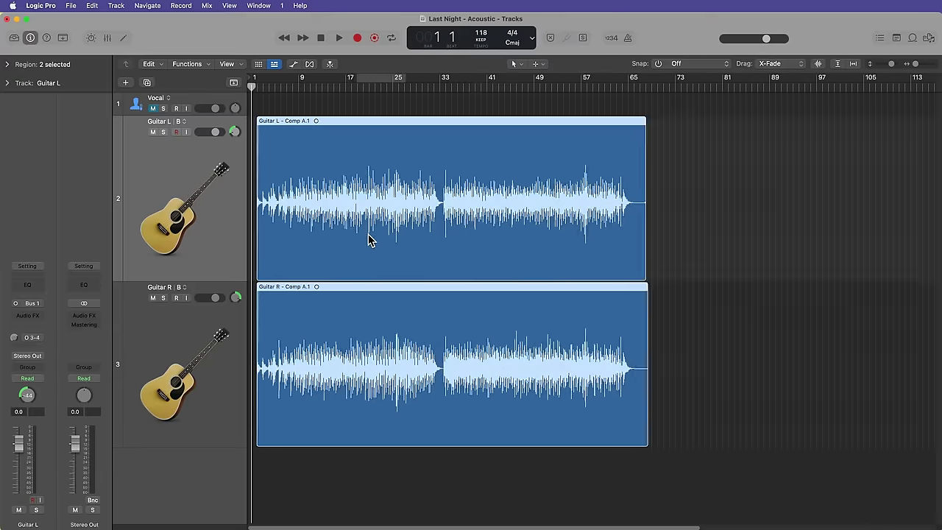
Play the ending and trim both guitar regions' tails to just past bar 67
click(621, 87)
key(space)
scroll(621, 89, up, 10)
scroll(621, 90, up, 5)
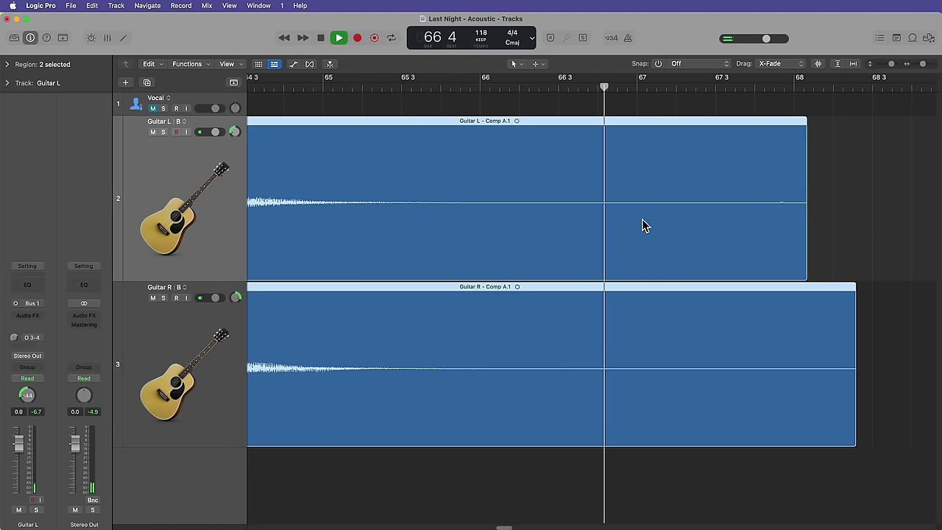
key(space)
drag(854, 354, 672, 355)
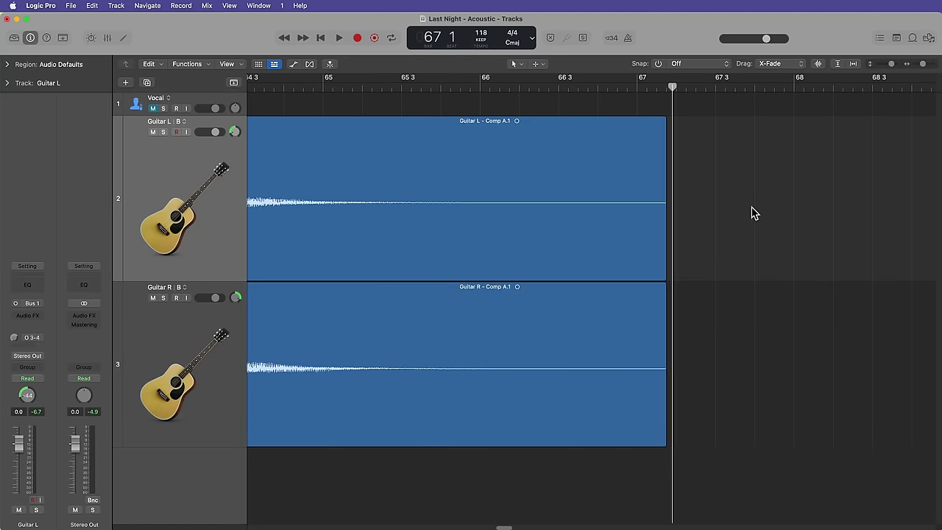
Draw a fade-out over both regions' endings and play it back to check
drag(749, 204, 644, 328)
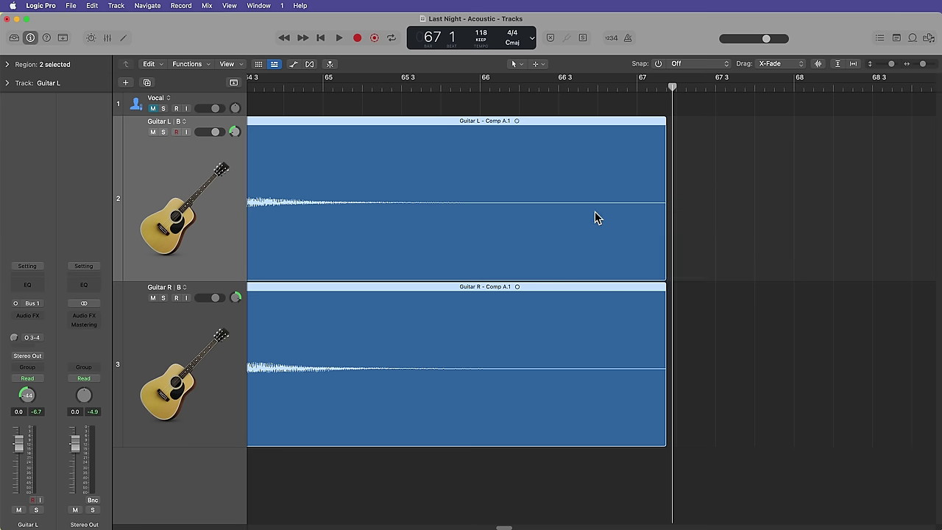
drag(588, 204, 807, 215)
click(783, 243)
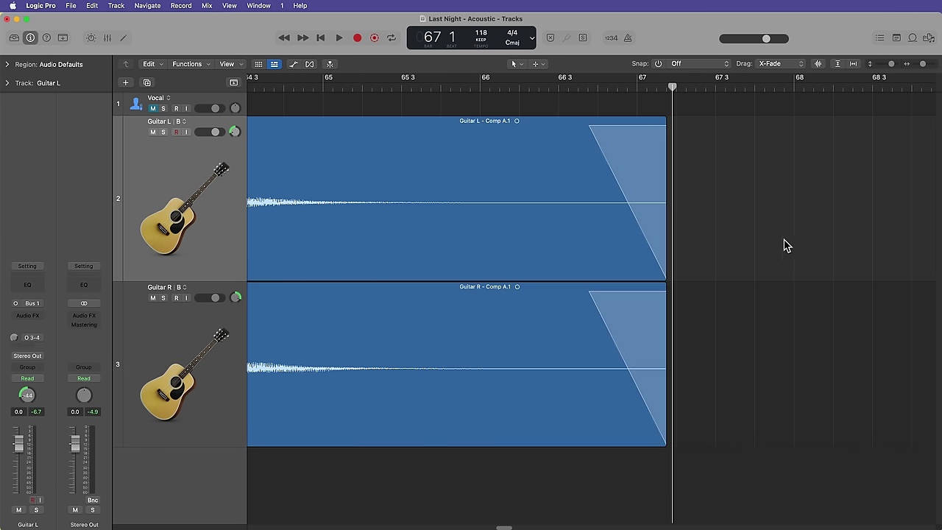
double_click(575, 87)
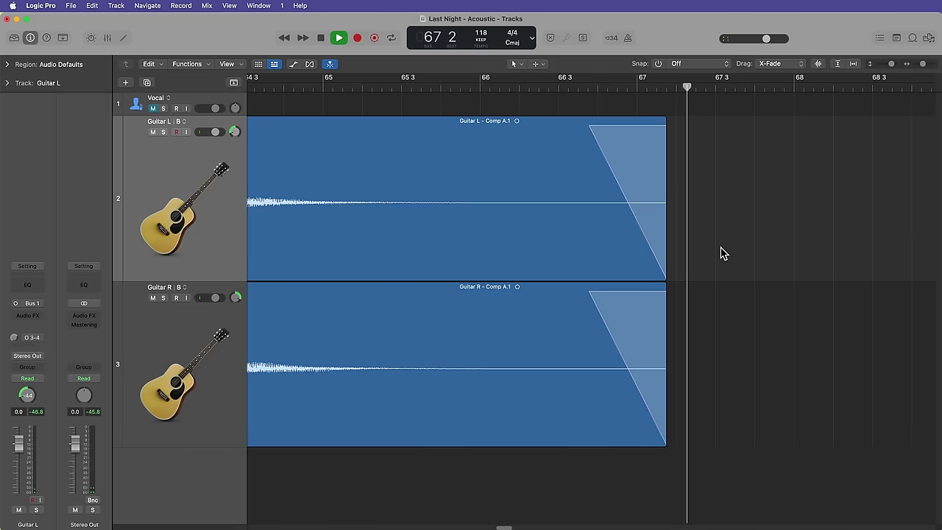
key(space)
key(Return)
scroll(720, 253, down, 10)
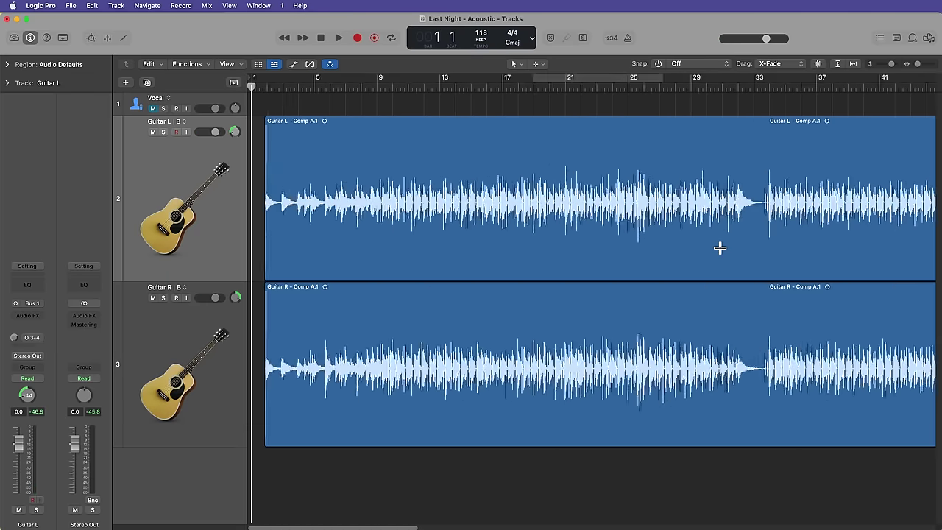
scroll(720, 248, down, 3)
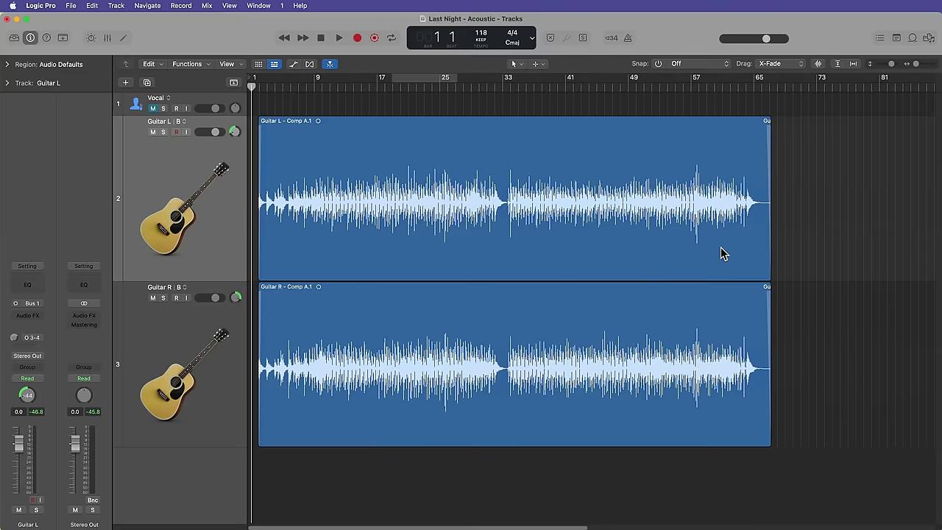